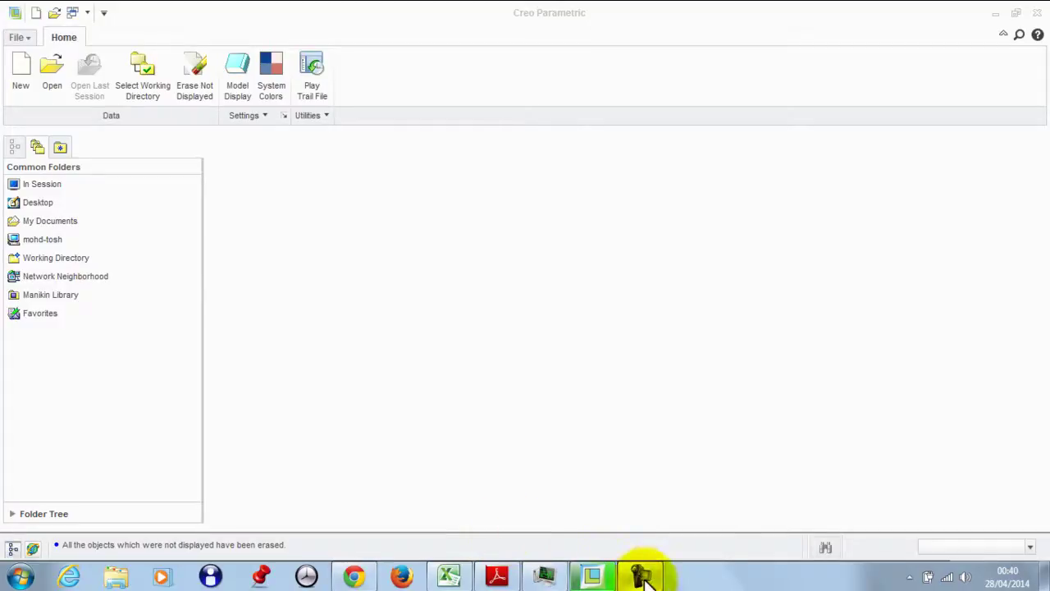
Step: Switch to the browser and play the rifling machine video to study how the machine cuts the barrel
mouse_move(643, 578)
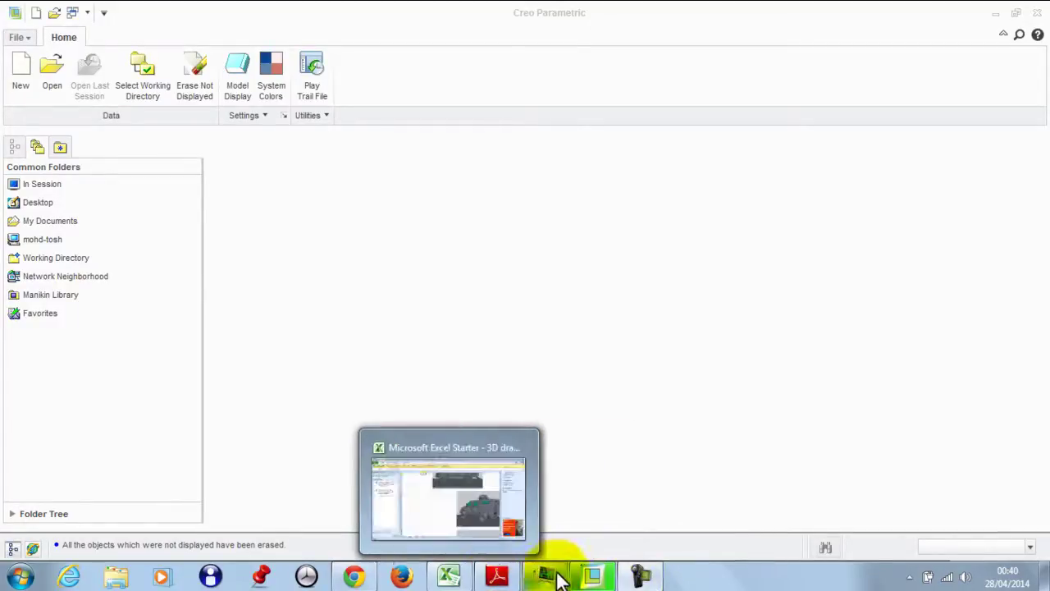
click(366, 576)
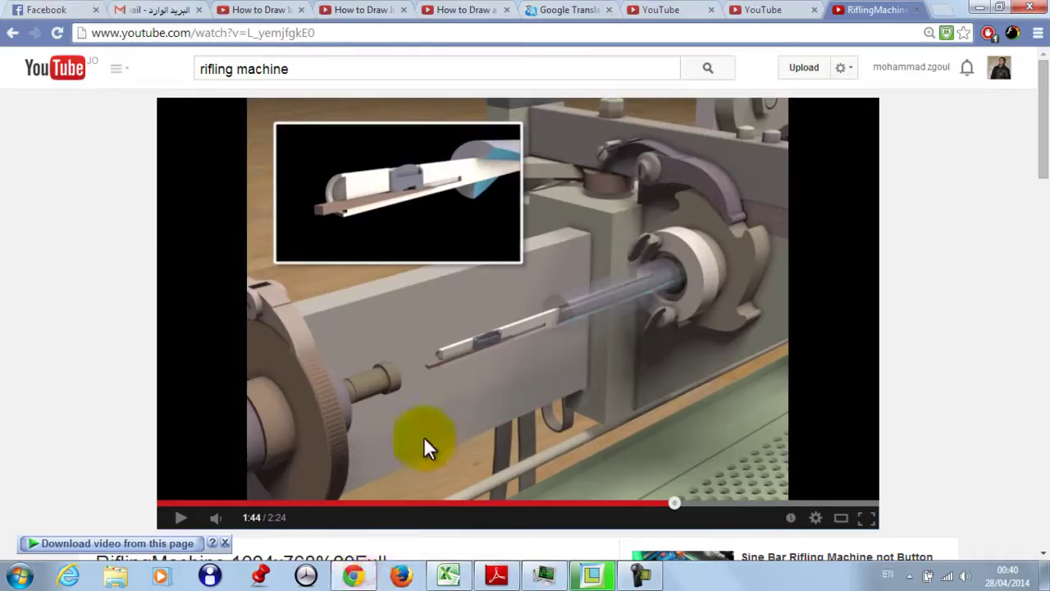
click(468, 378)
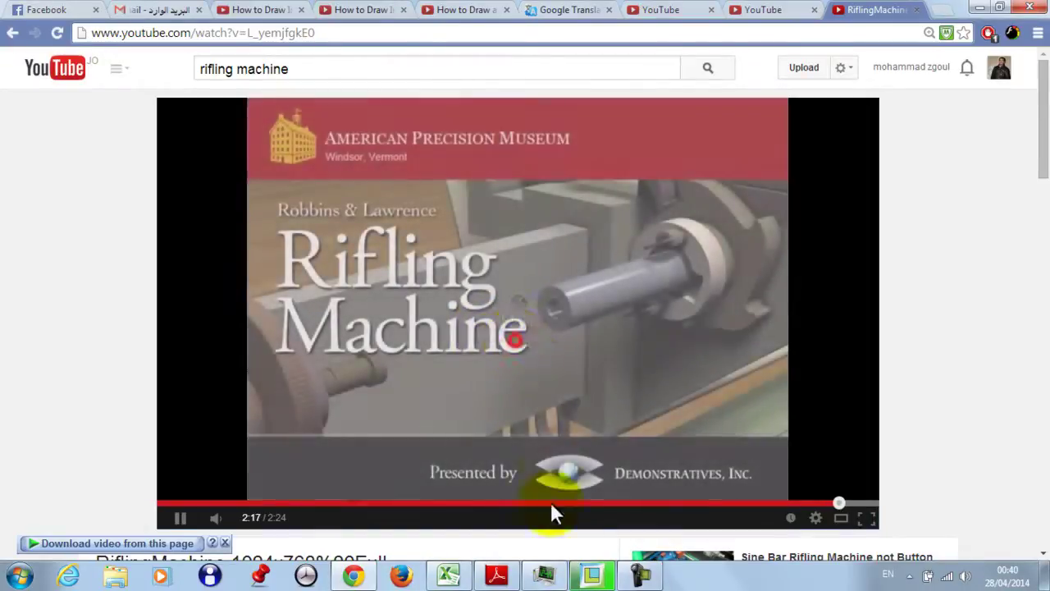
Step: Switch back to Creo Parametric and create a new assembly using the default template
click(590, 574)
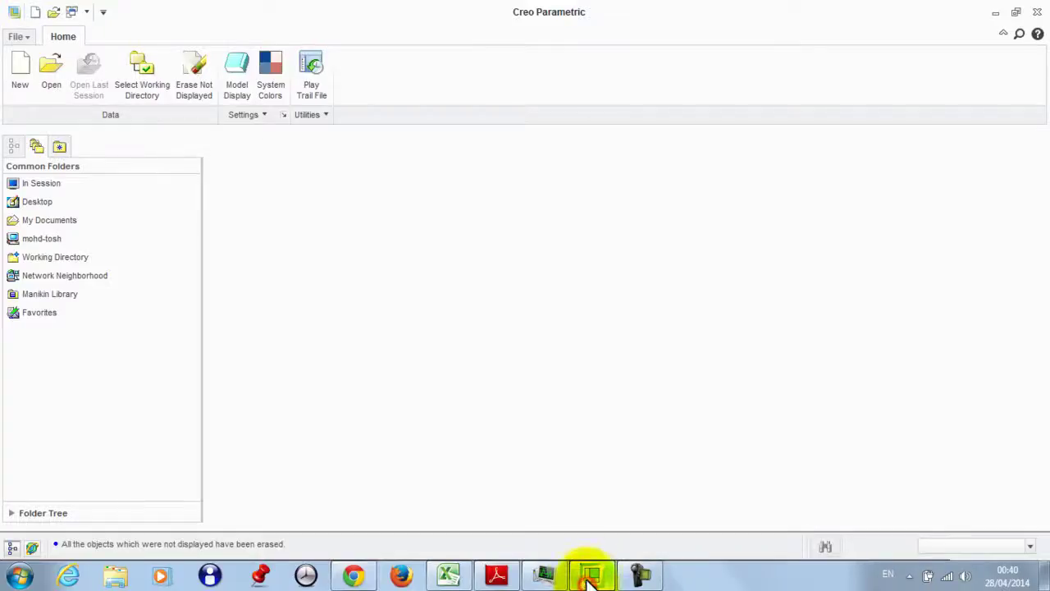
click(23, 72)
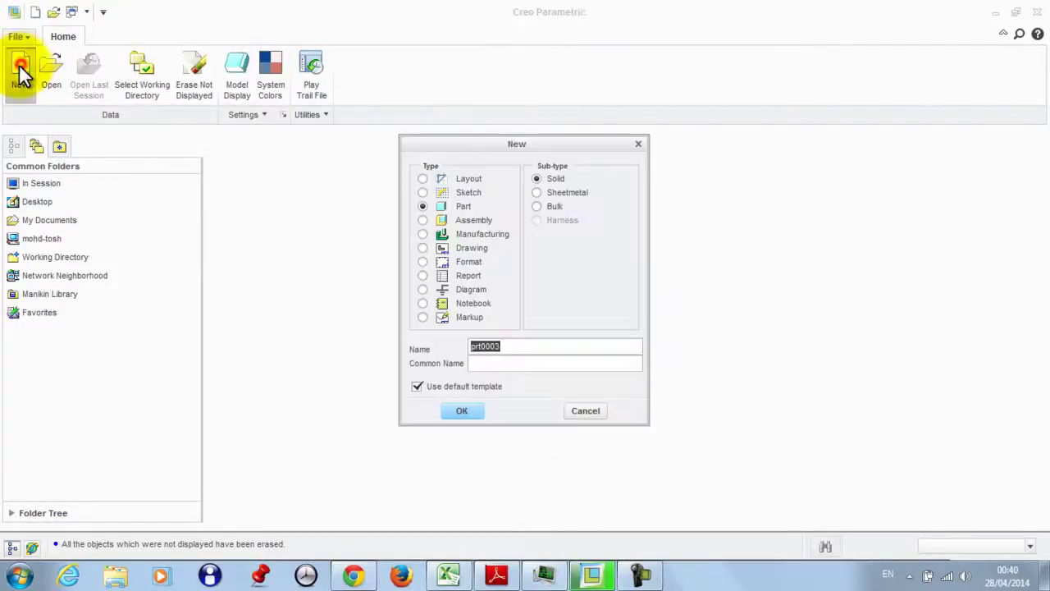
click(474, 406)
Step: Set the model tree filters to display features in the assembly tree
click(158, 174)
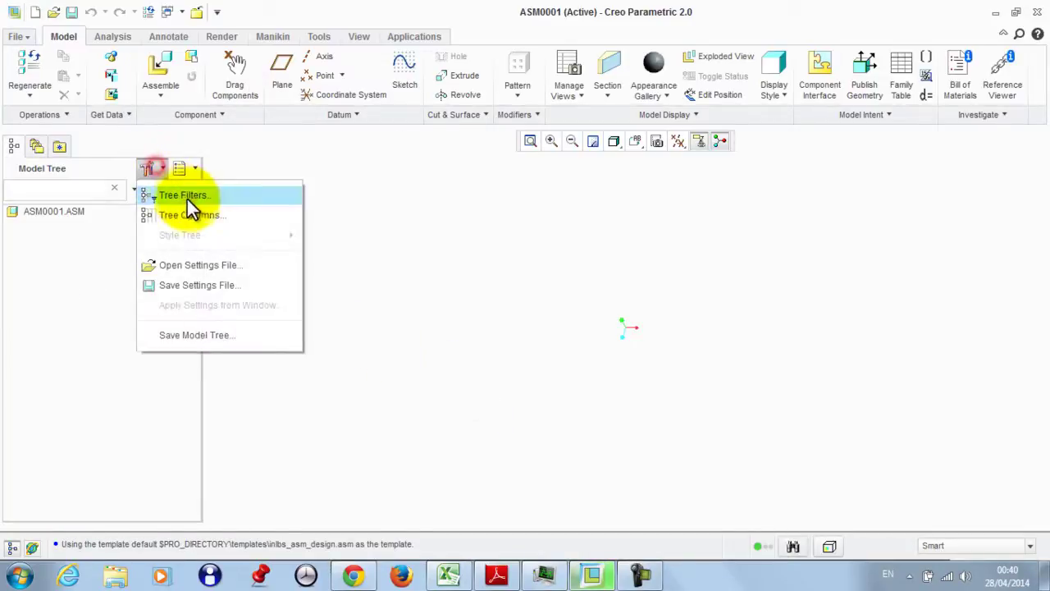
click(188, 199)
click(324, 189)
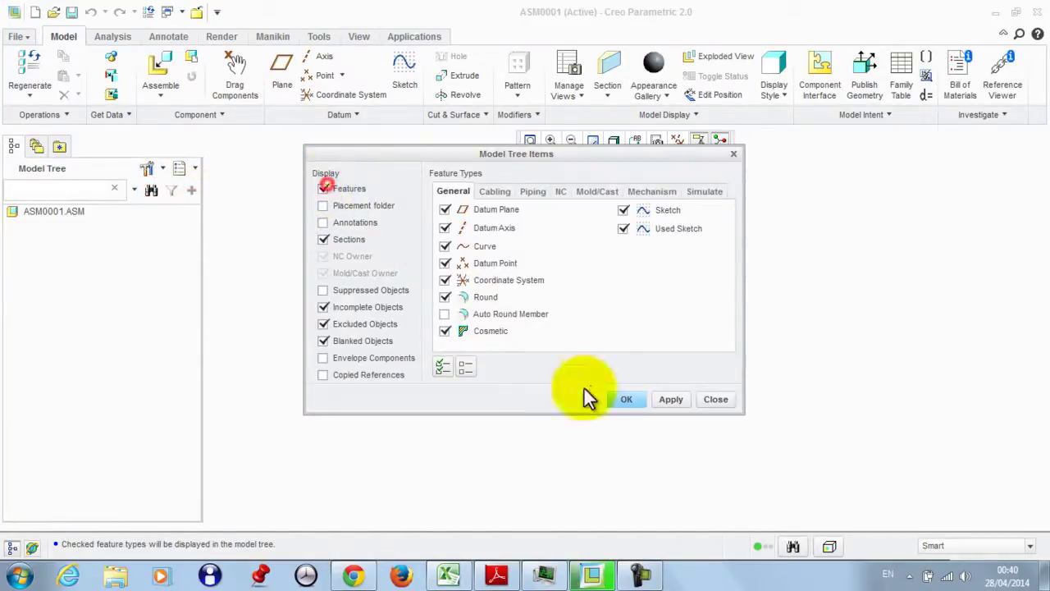
click(669, 399)
click(627, 400)
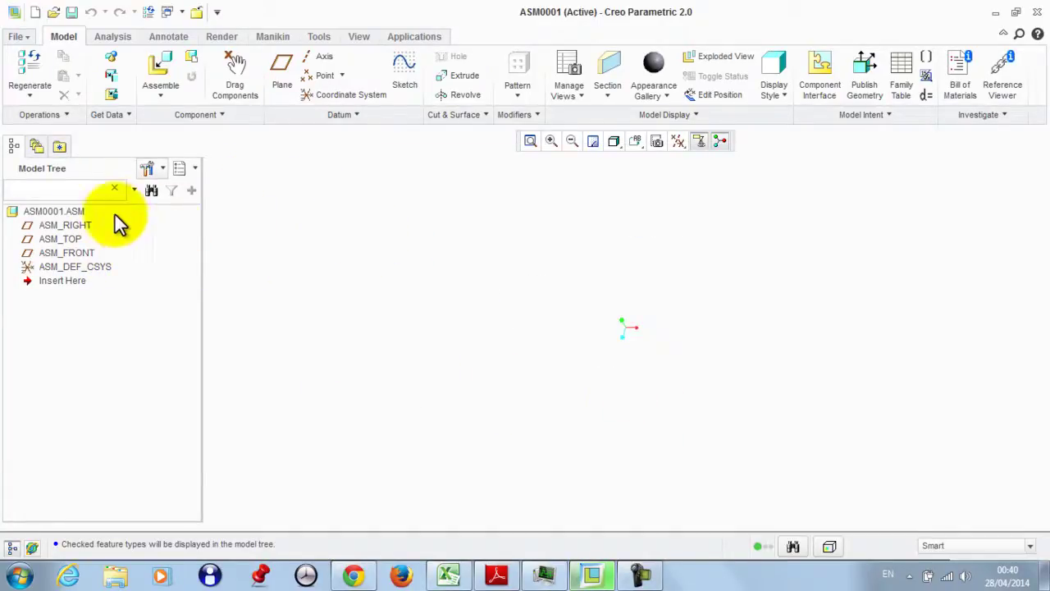
Step: Create a new solid part as a component inside the assembly, keeping the proposed name
click(190, 56)
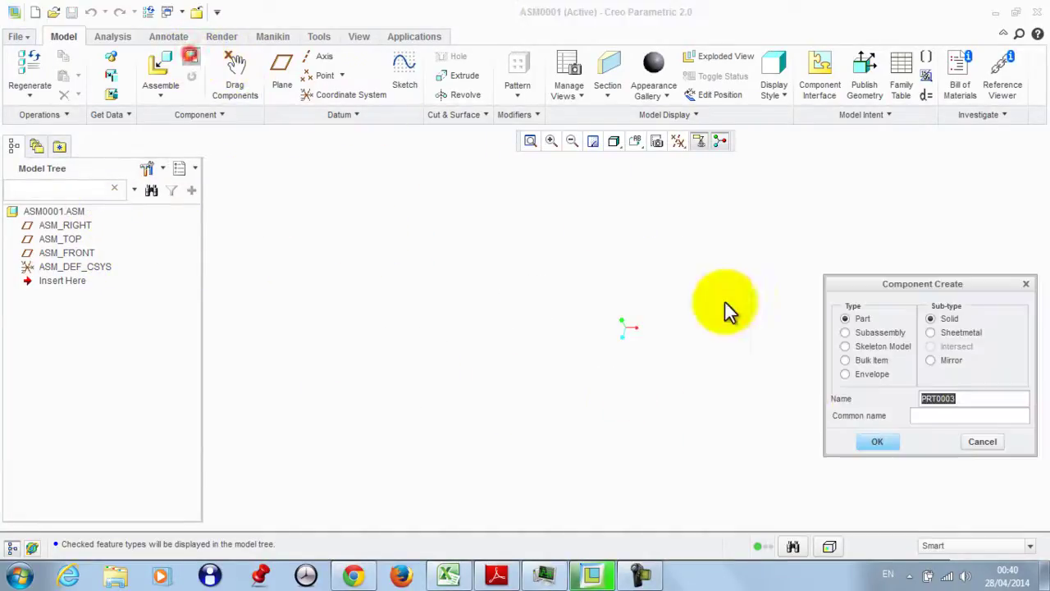
click(875, 443)
click(896, 489)
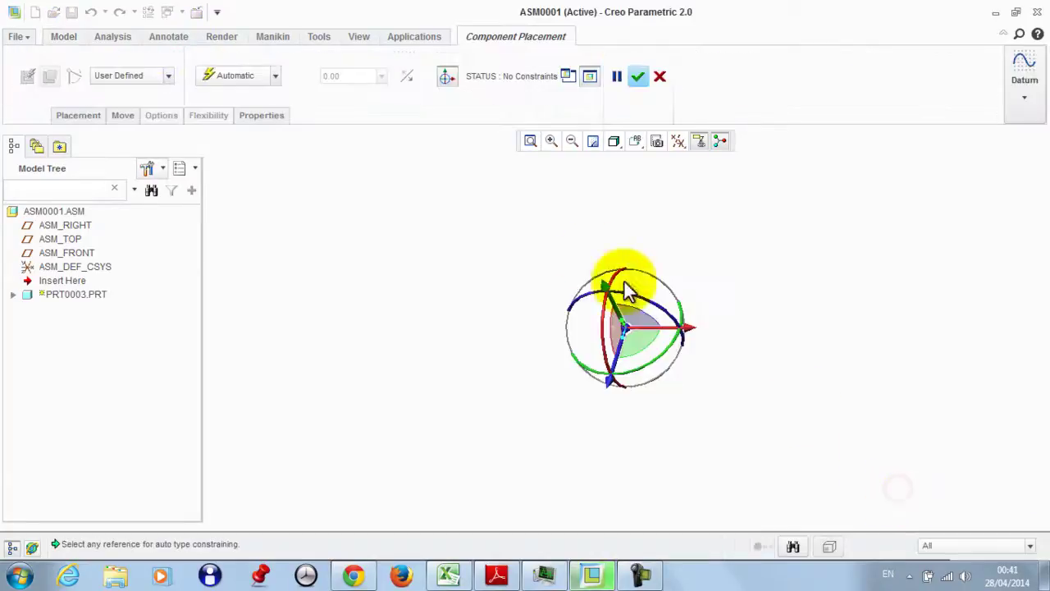
Step: Place the new part with the Default constraint and a Rigid connection, and accept the placement
click(235, 75)
click(255, 263)
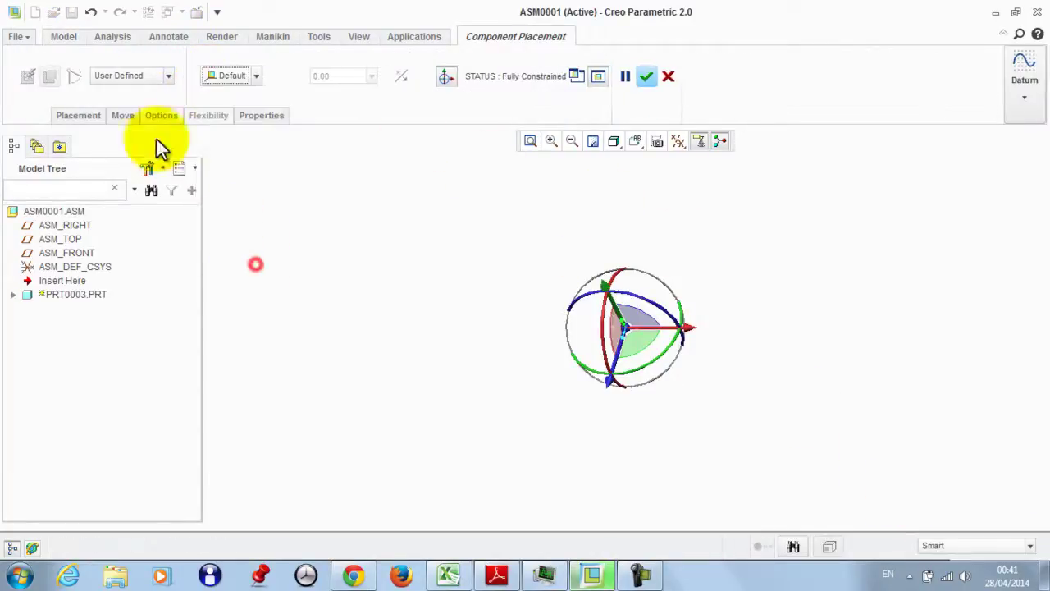
click(131, 78)
click(134, 107)
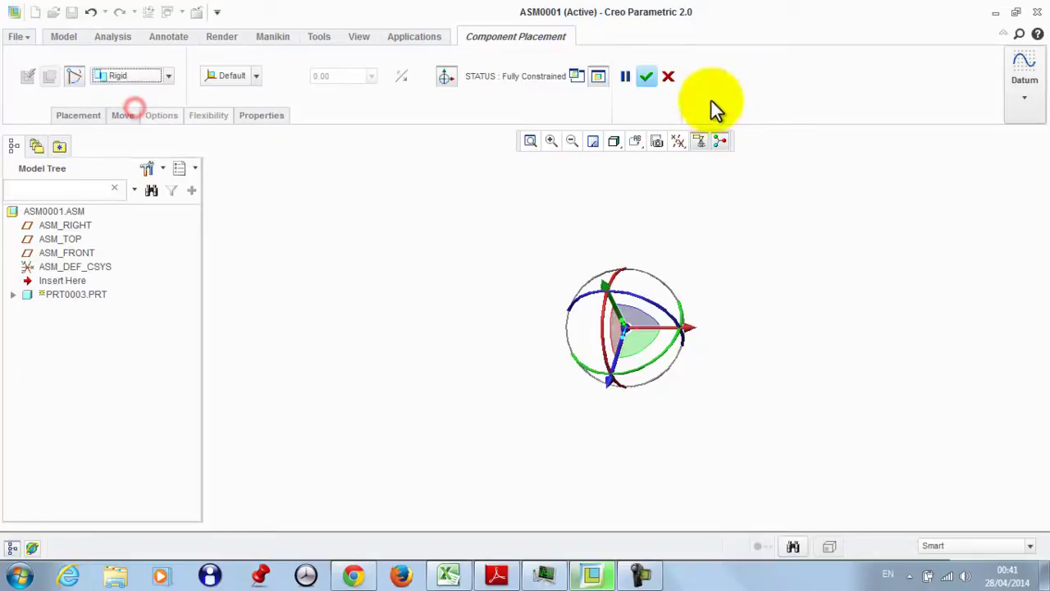
click(647, 76)
click(545, 236)
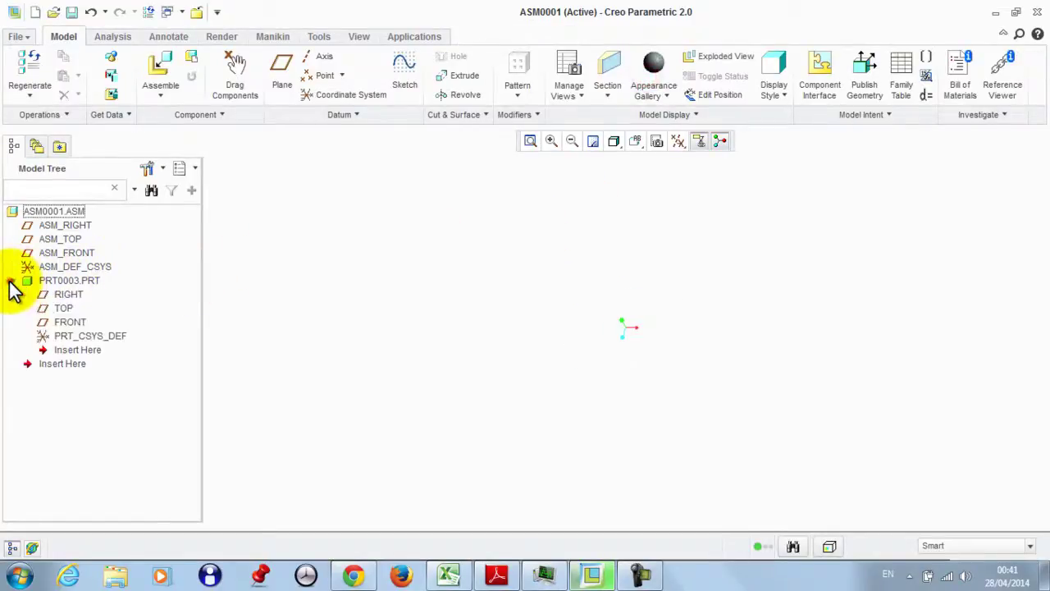
Step: Activate the new part and sketch a circle with diameter 10 centred at the origin on its RIGHT plane
right_click(27, 282)
click(73, 14)
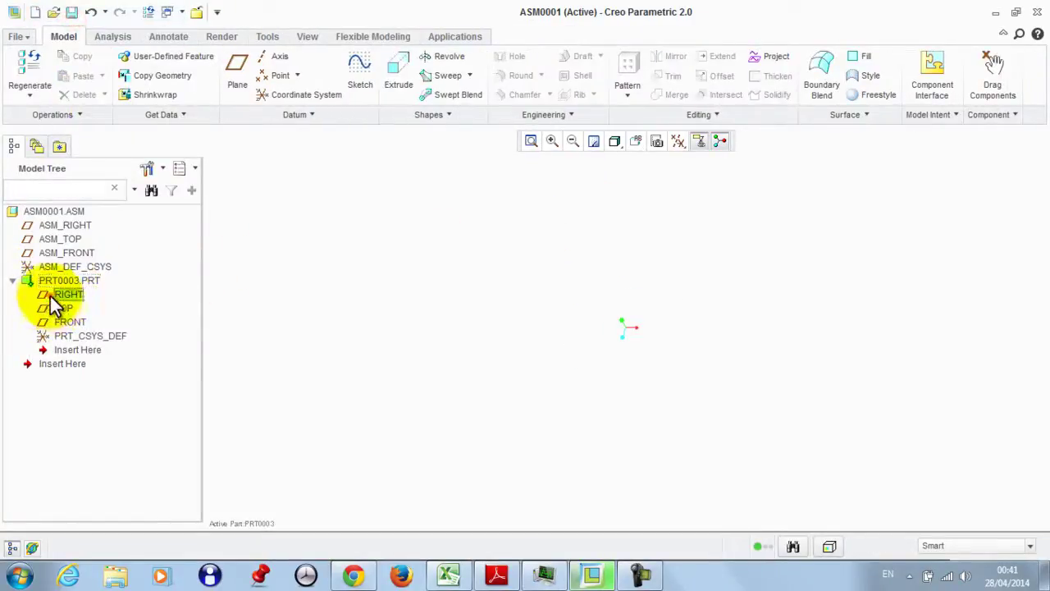
click(54, 295)
click(360, 73)
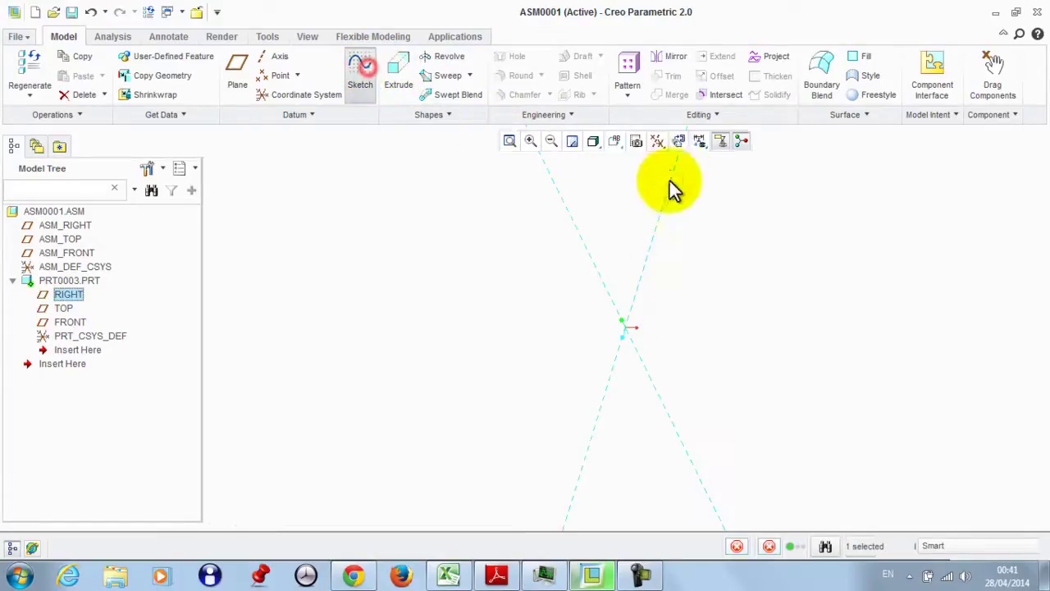
click(677, 141)
click(313, 94)
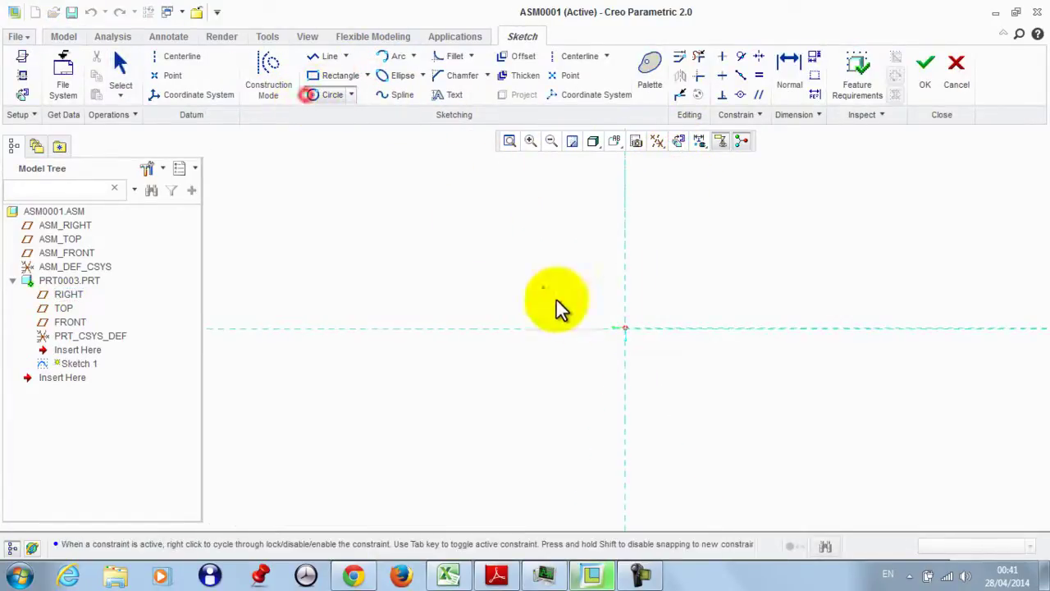
click(638, 272)
middle_click(558, 279)
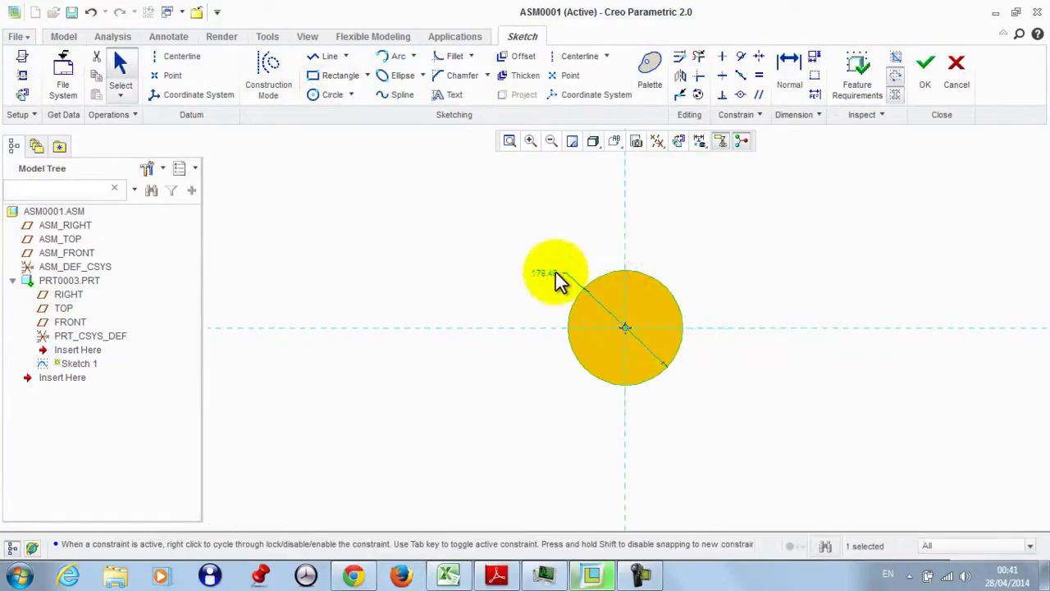
text(0)
key(Return)
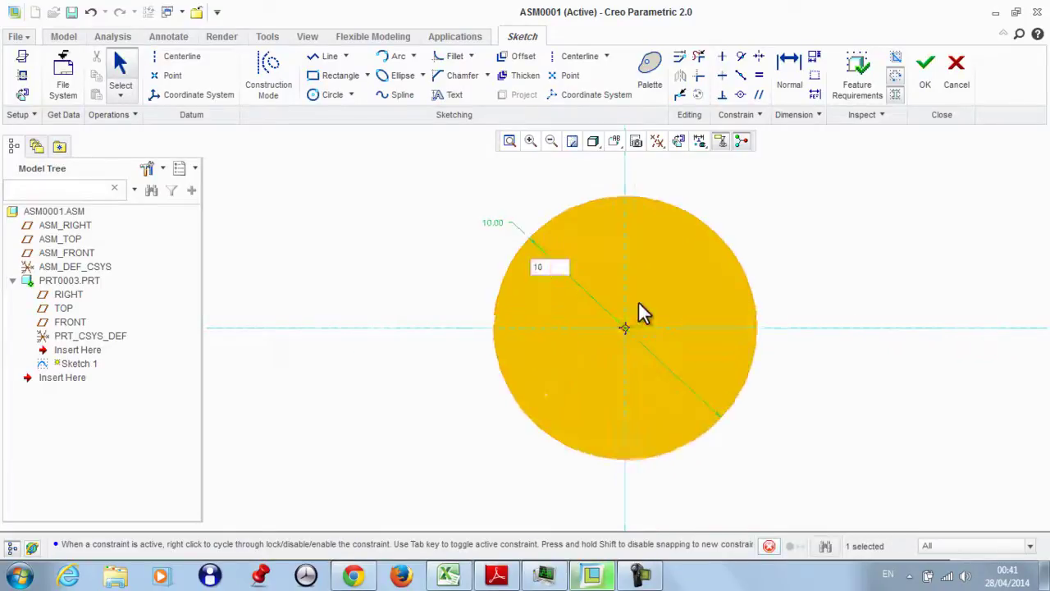
click(926, 70)
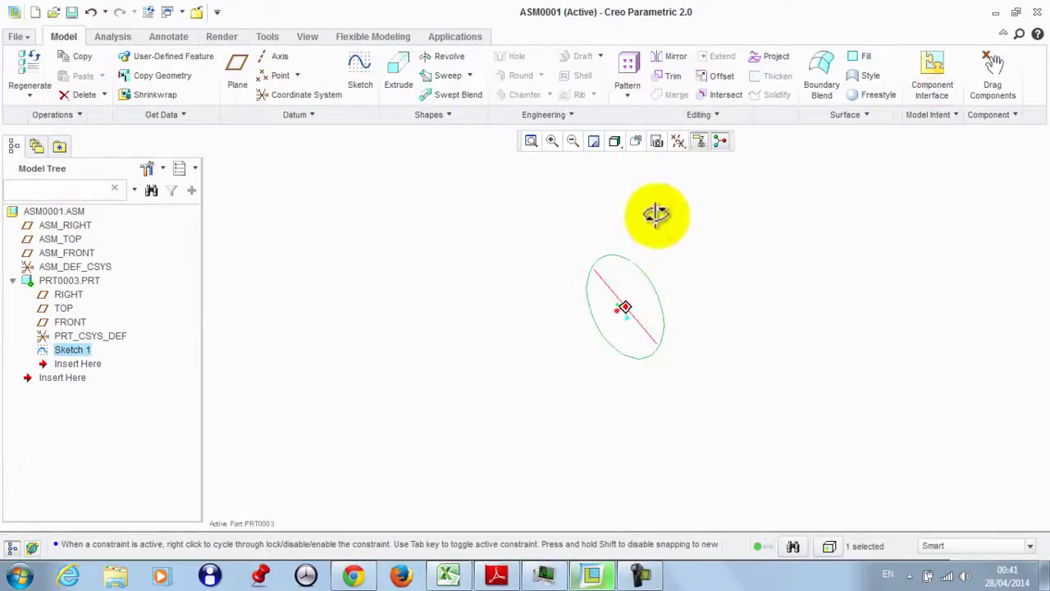
Step: Extrude the circle as a surface to form a long thin tube
click(408, 71)
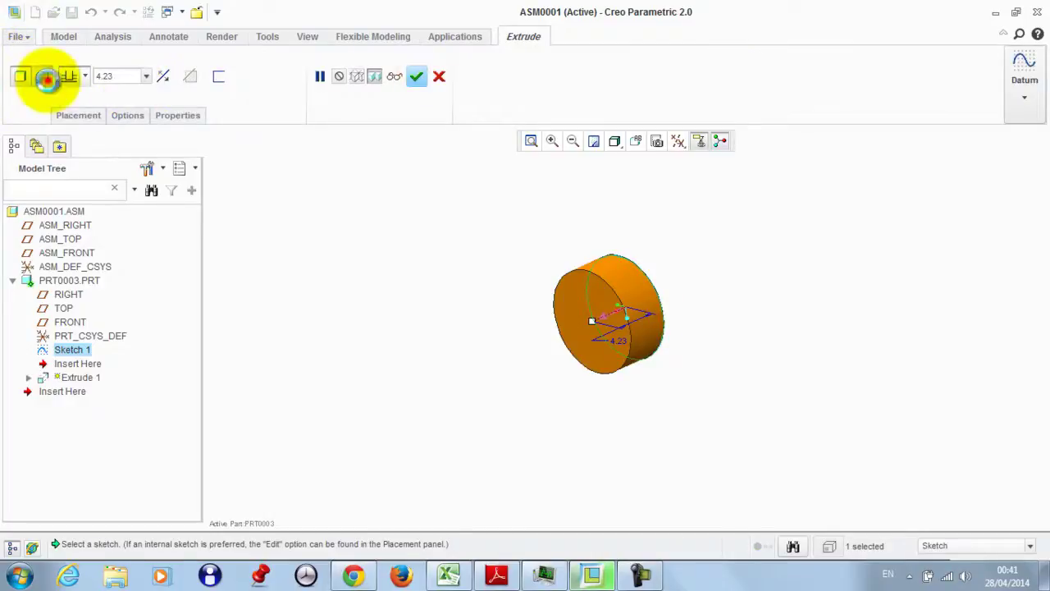
click(47, 76)
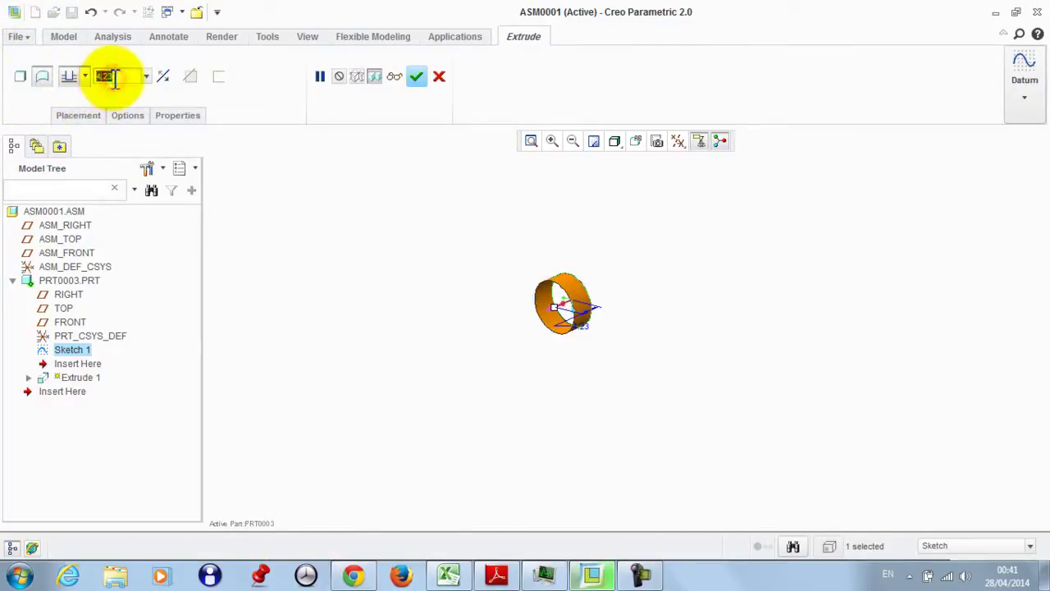
key(Return)
click(416, 76)
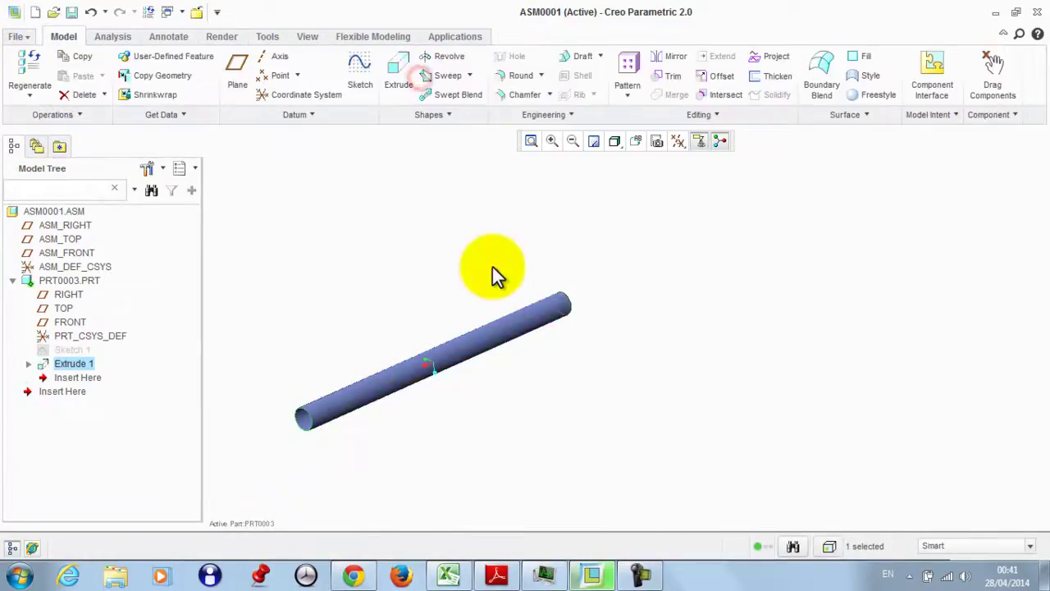
click(488, 264)
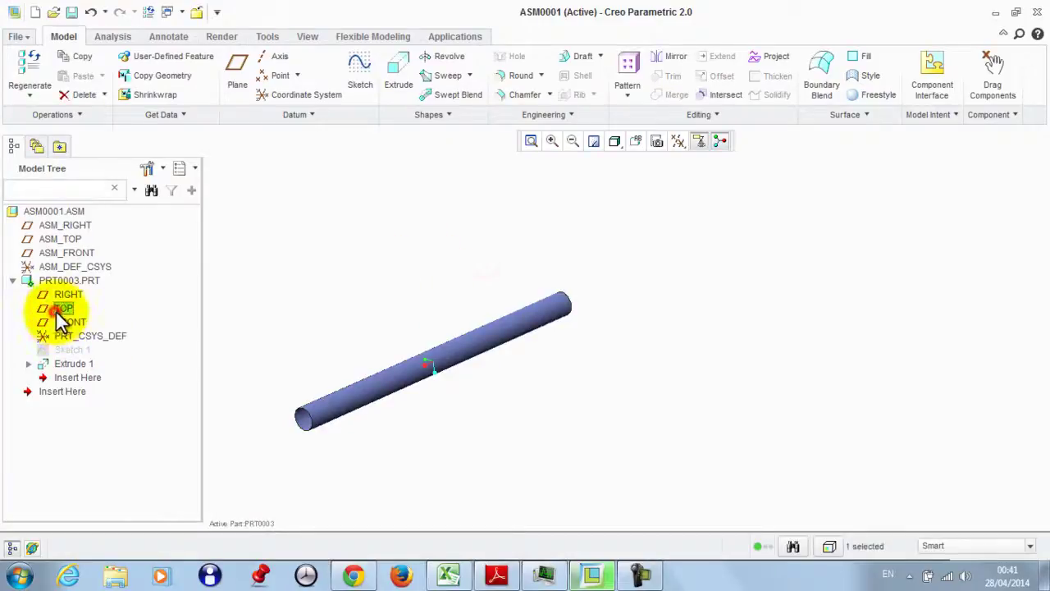
Step: Start a sketch on the part's TOP plane and project the tube's upper silhouette edge into it
click(362, 82)
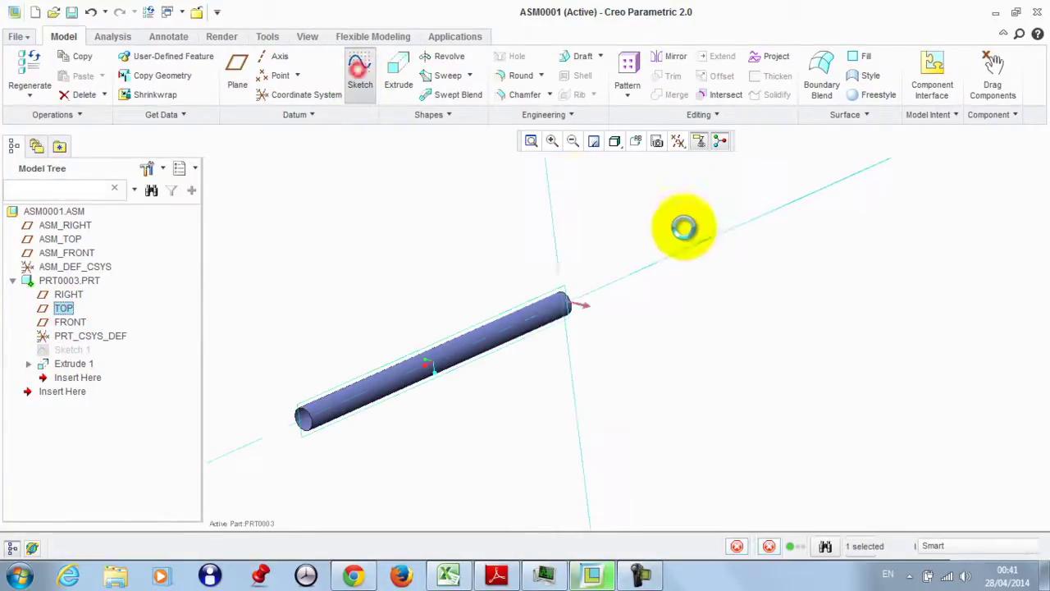
click(677, 141)
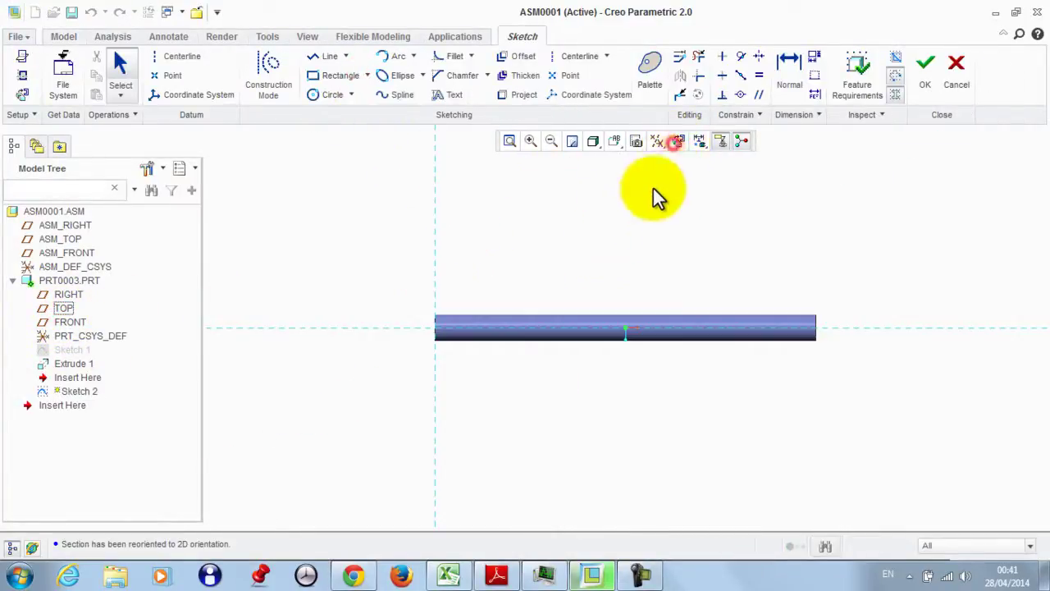
click(510, 95)
scroll(552, 320, down, 2)
click(554, 310)
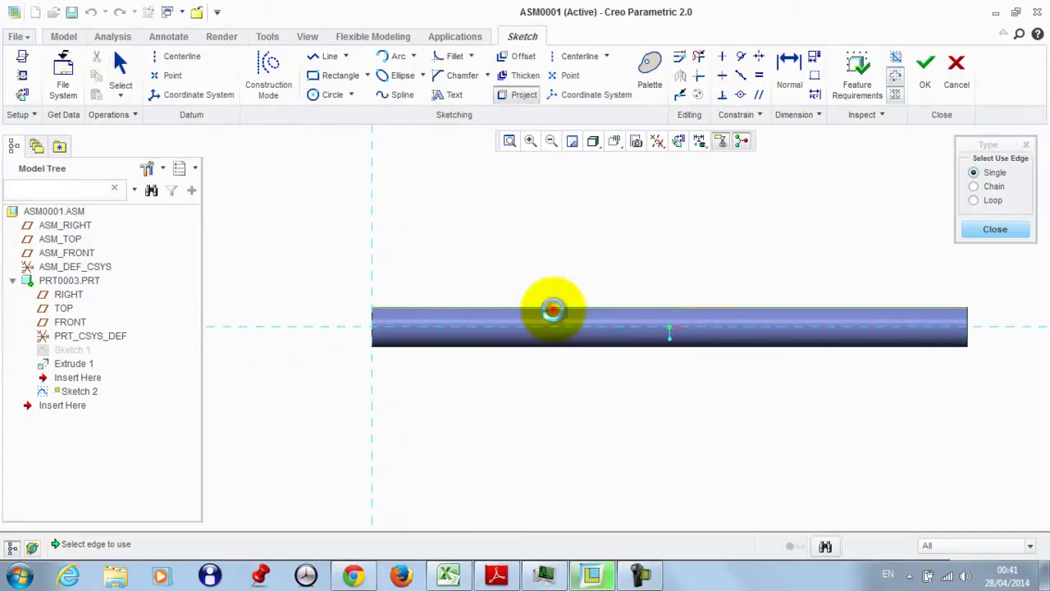
click(992, 231)
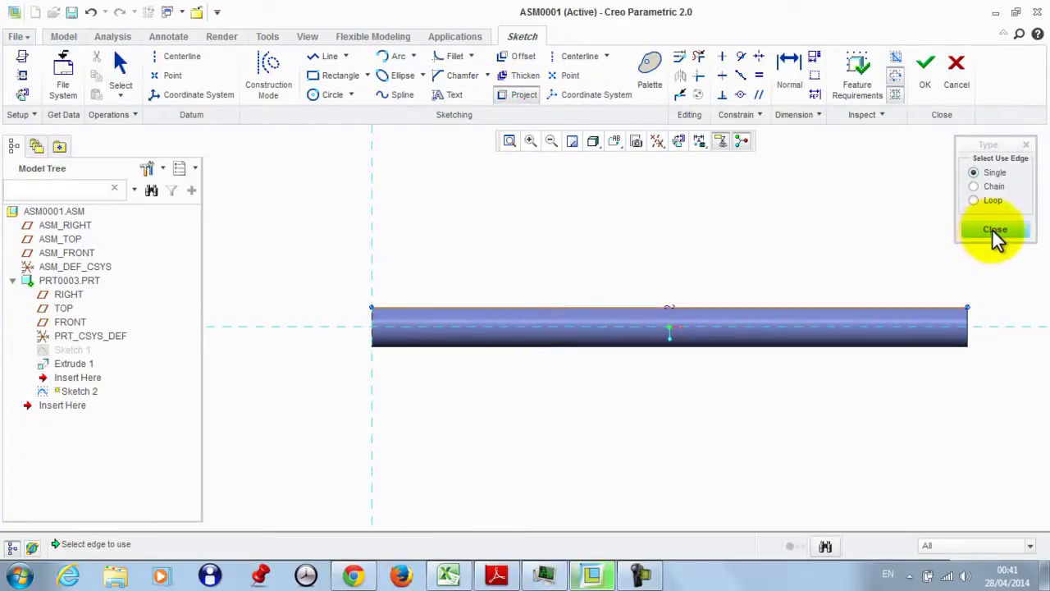
click(975, 236)
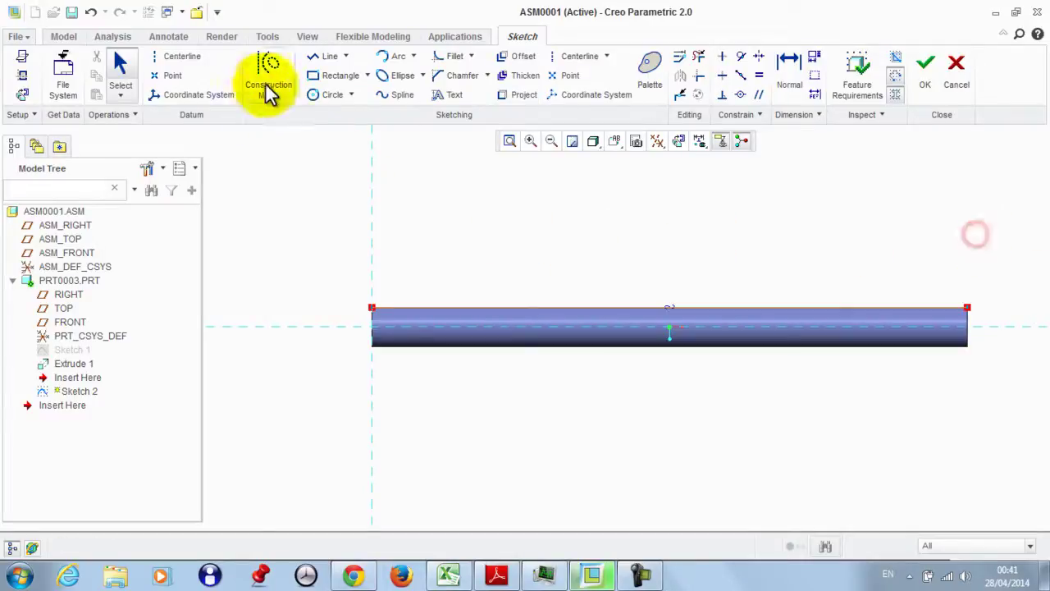
Step: Add a horizontal datum centerline along the tube's axis and finish the sketch
click(182, 56)
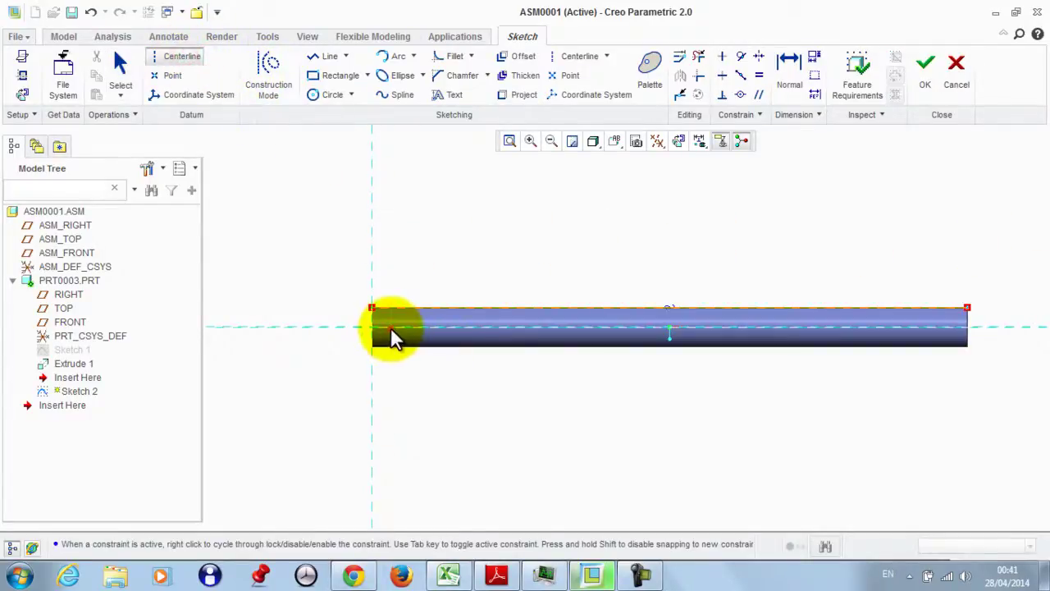
click(391, 327)
click(427, 327)
click(925, 72)
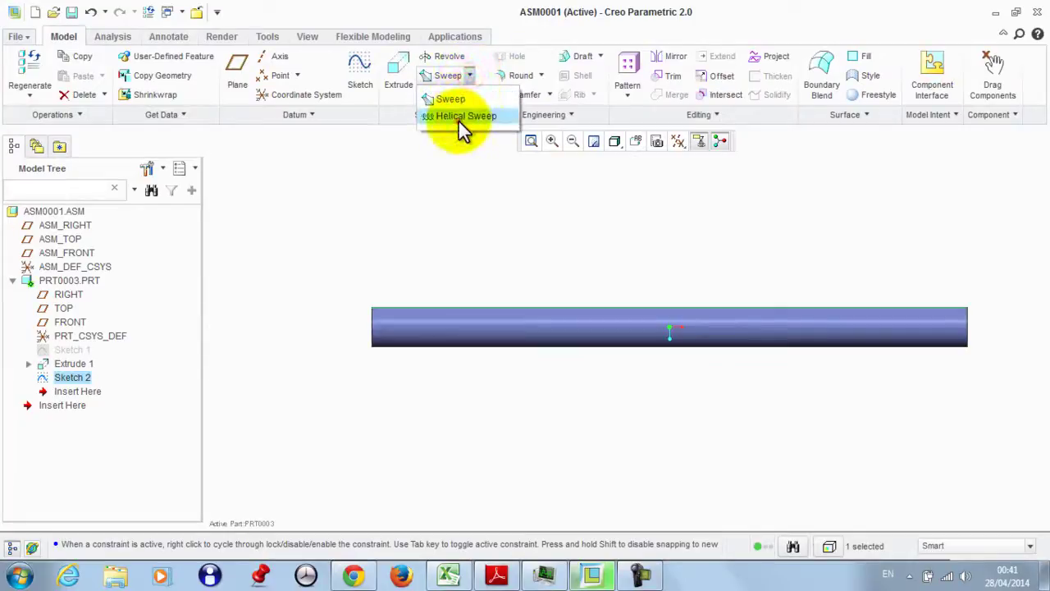
Step: Set up a surface helical sweep along the projected edge and sketch a short slanted section line outward from the tube's upper-left corner, about 1.5 wide
click(459, 117)
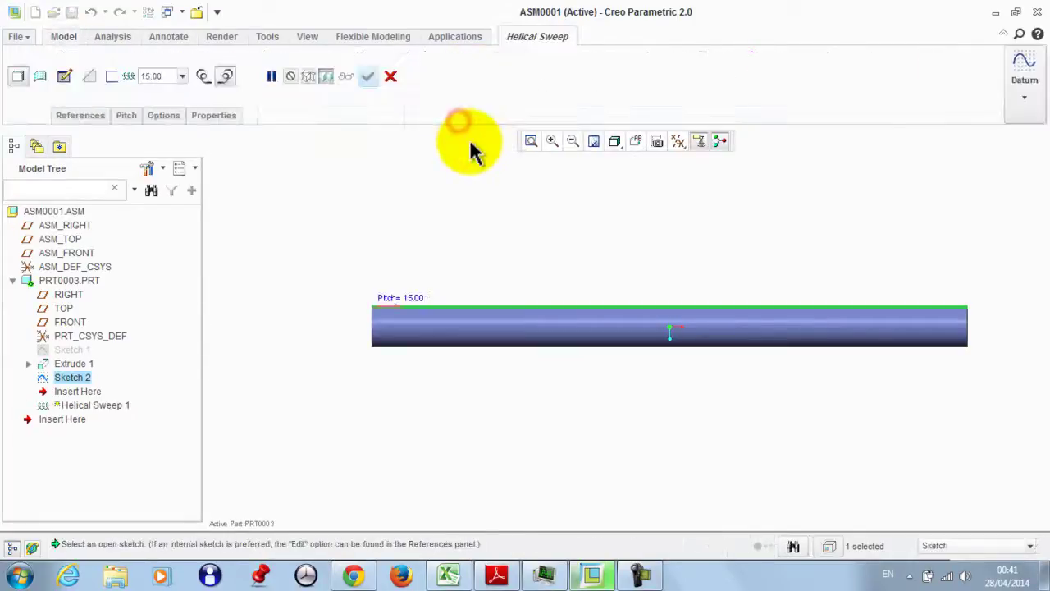
click(42, 74)
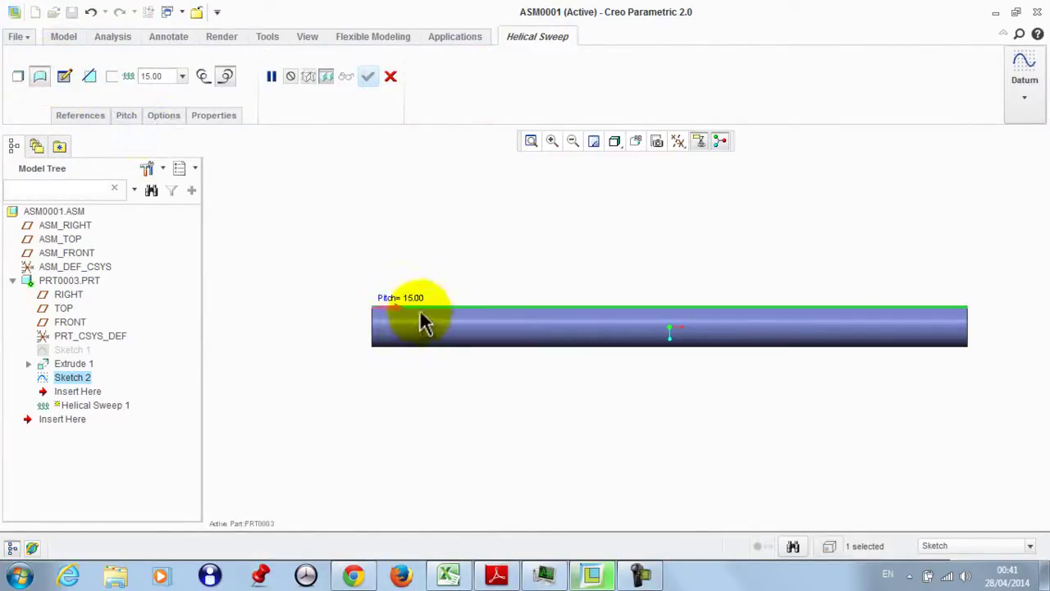
click(64, 76)
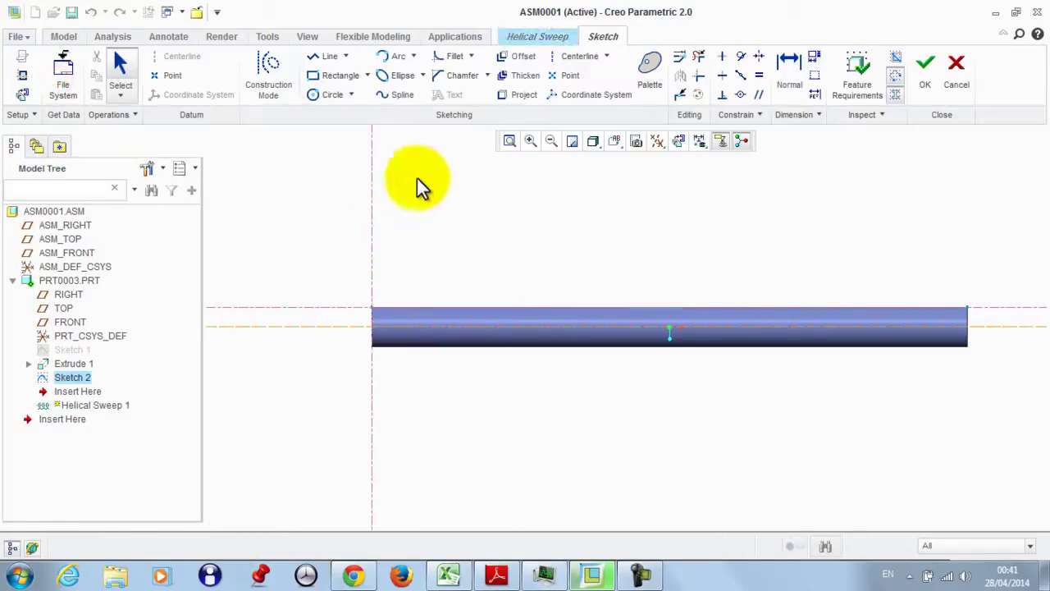
click(322, 56)
scroll(402, 321, down, 5)
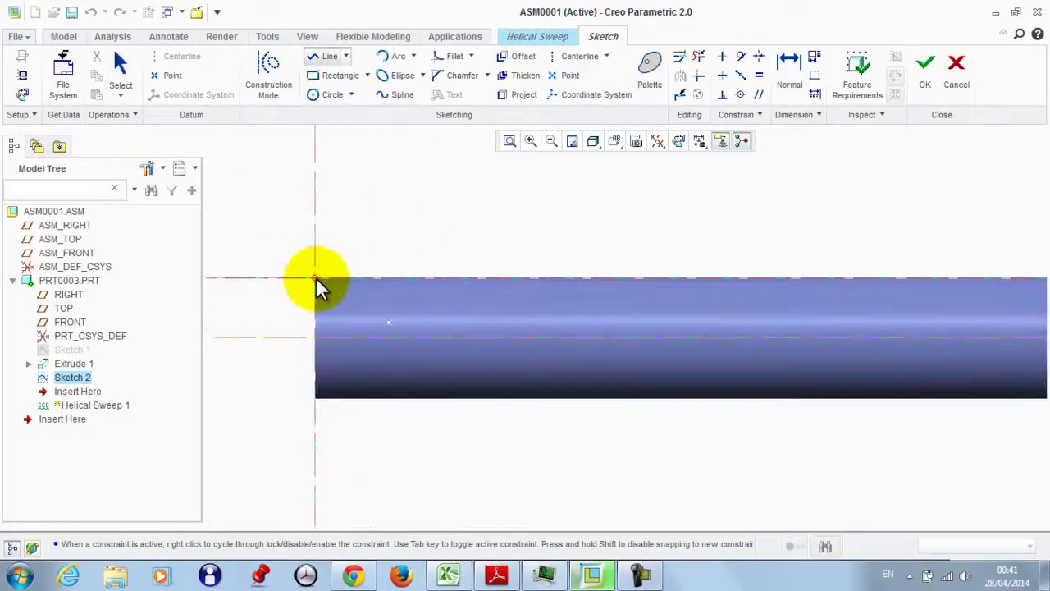
click(297, 259)
middle_click(328, 271)
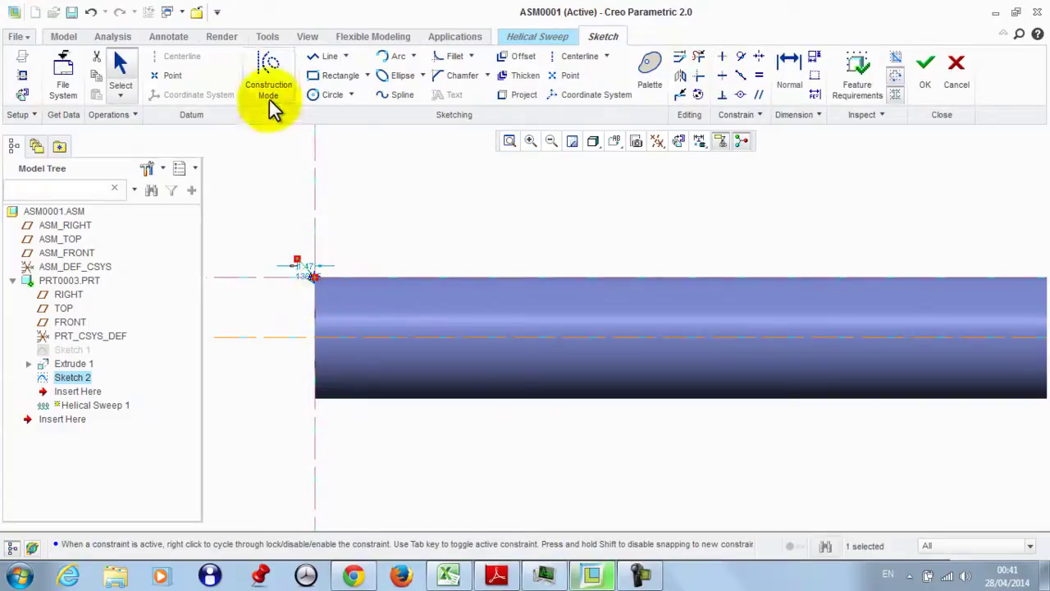
Step: Add a second short slanted line from the tube's upper-left corner inward through the wall and finish the section sketch
click(329, 56)
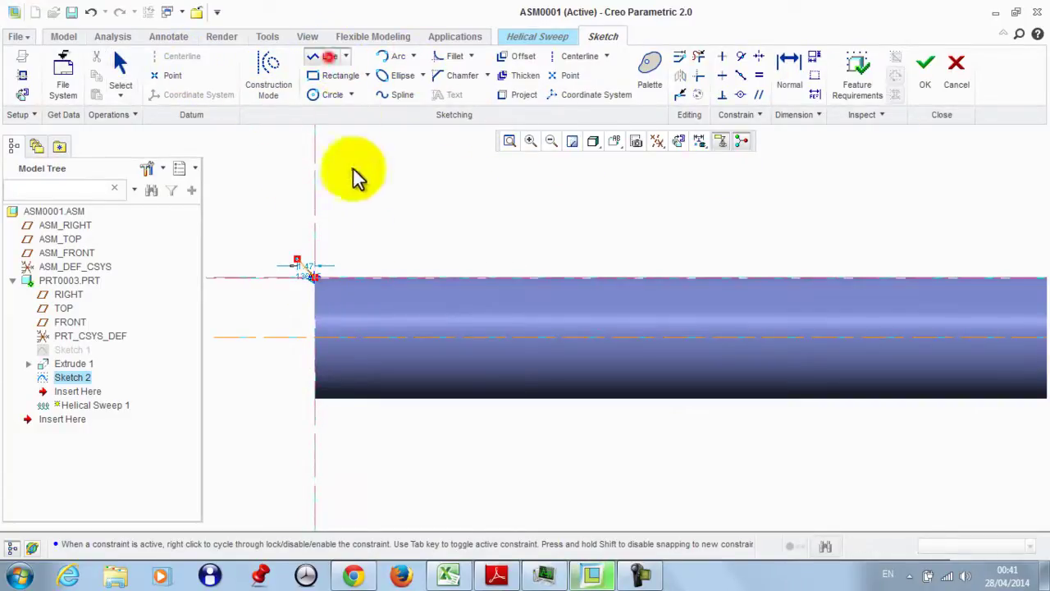
click(317, 279)
click(339, 297)
middle_click(363, 235)
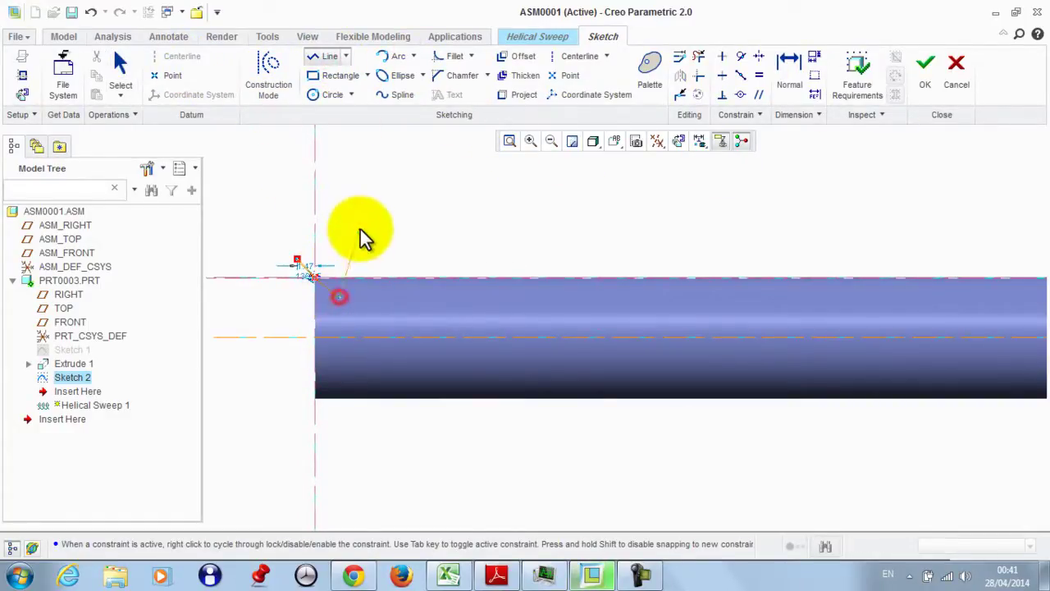
click(927, 69)
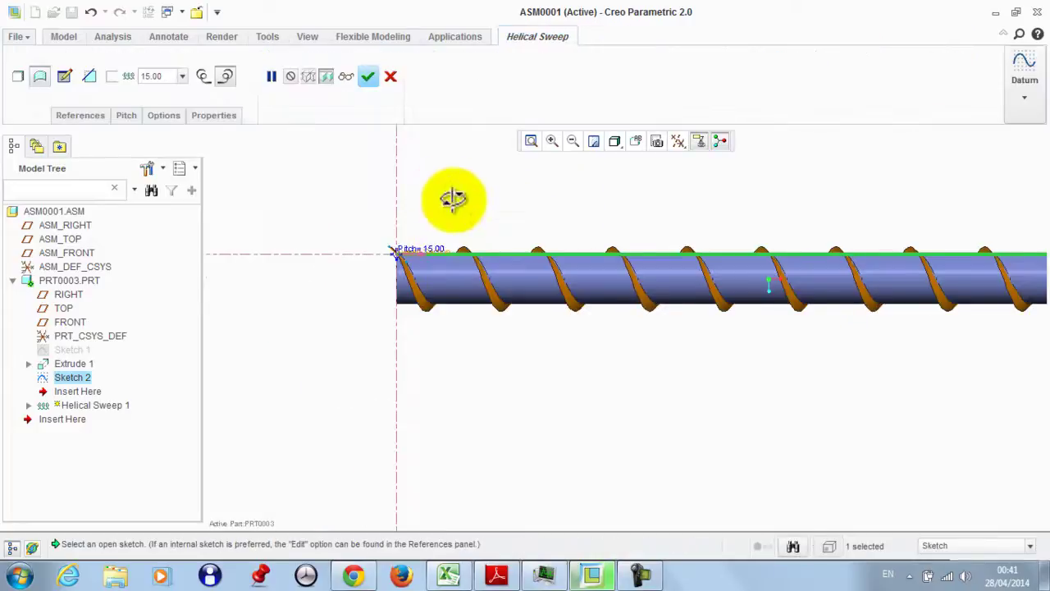
Step: Set the helical sweep's pitch to 40 and complete the surface
double_click(169, 76)
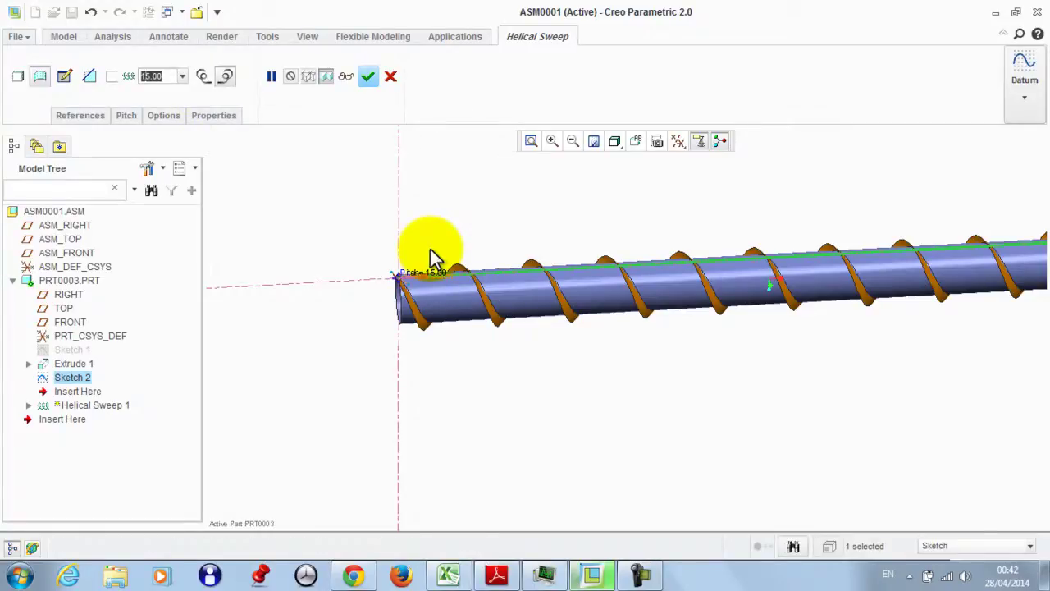
text(40)
key(Return)
scroll(592, 337, down, 3)
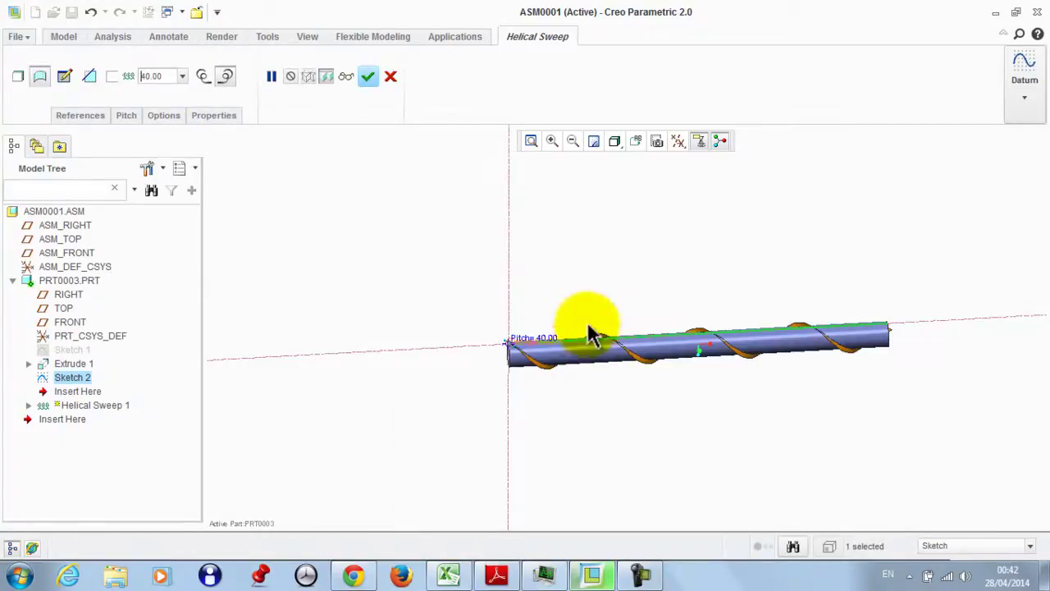
click(368, 77)
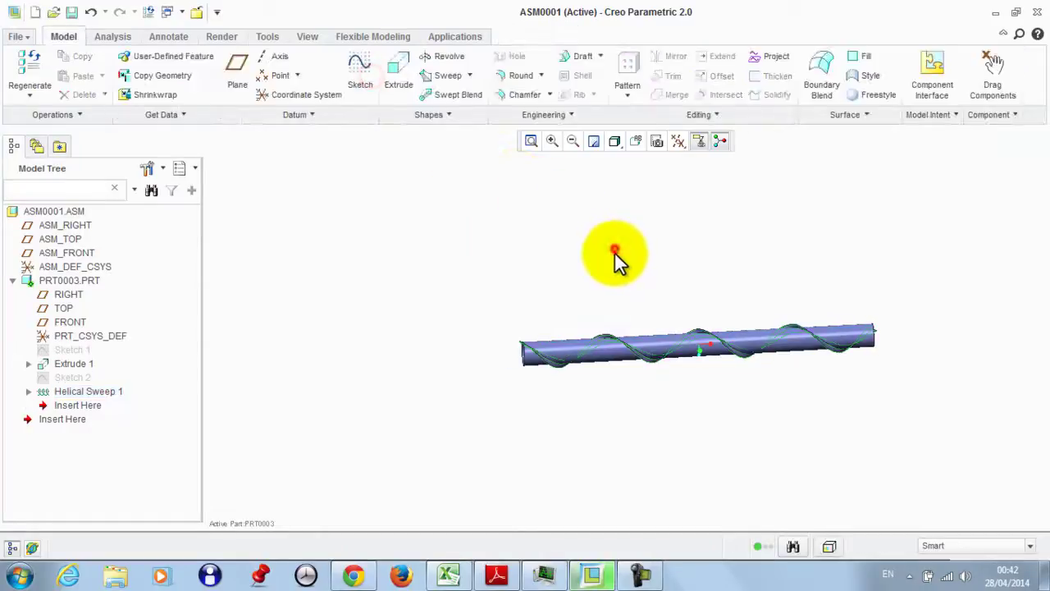
Step: Start another sketch on the part's TOP plane and project the tube's lower silhouette edge into it
middle_drag(614, 254, 623, 233)
scroll(629, 336, up, 3)
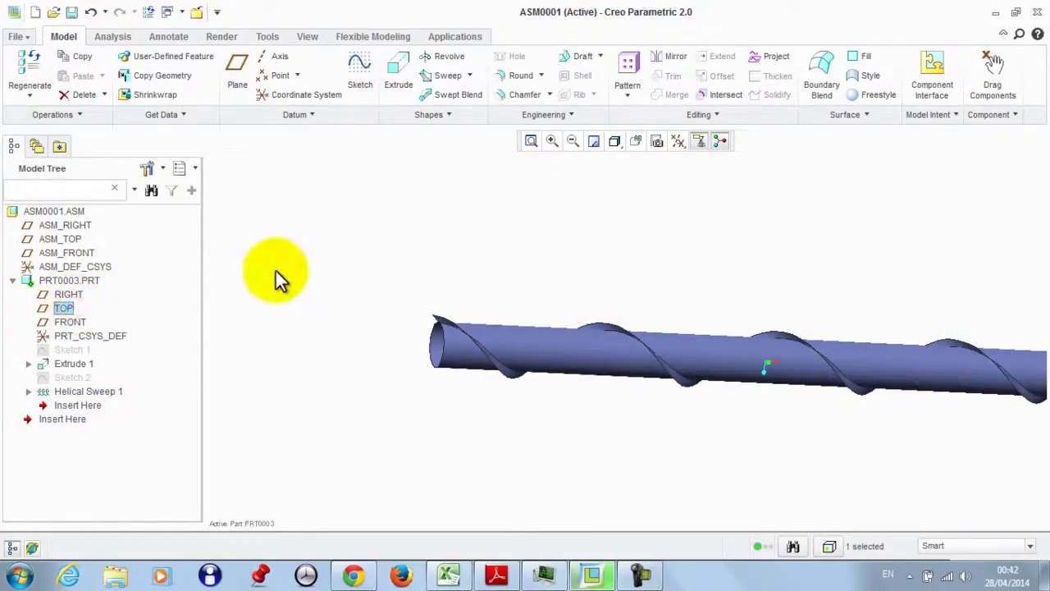
click(358, 69)
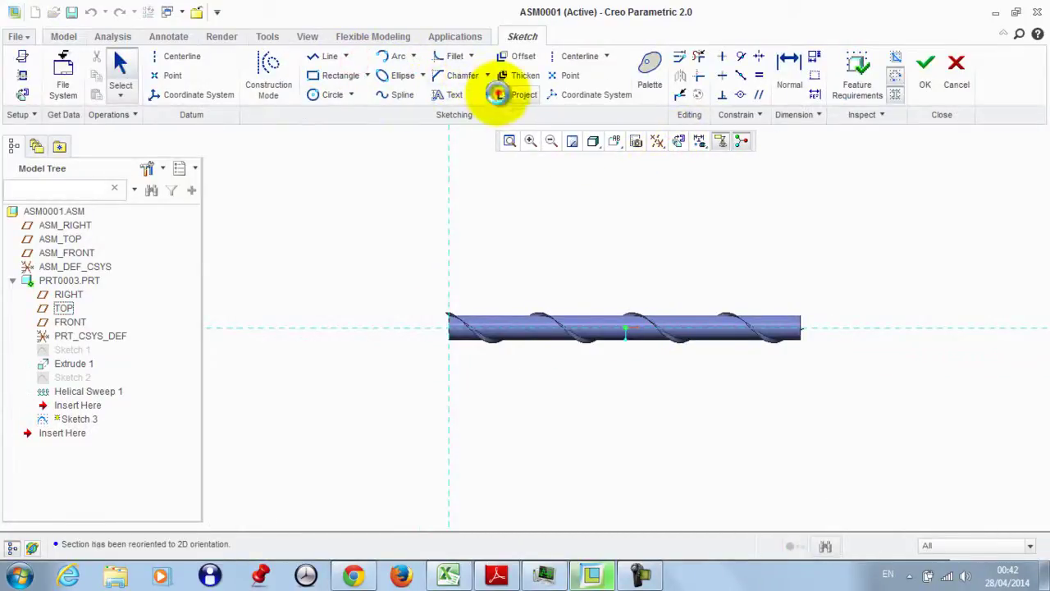
click(497, 94)
scroll(462, 323, up, 3)
click(464, 382)
scroll(427, 383, down, 4)
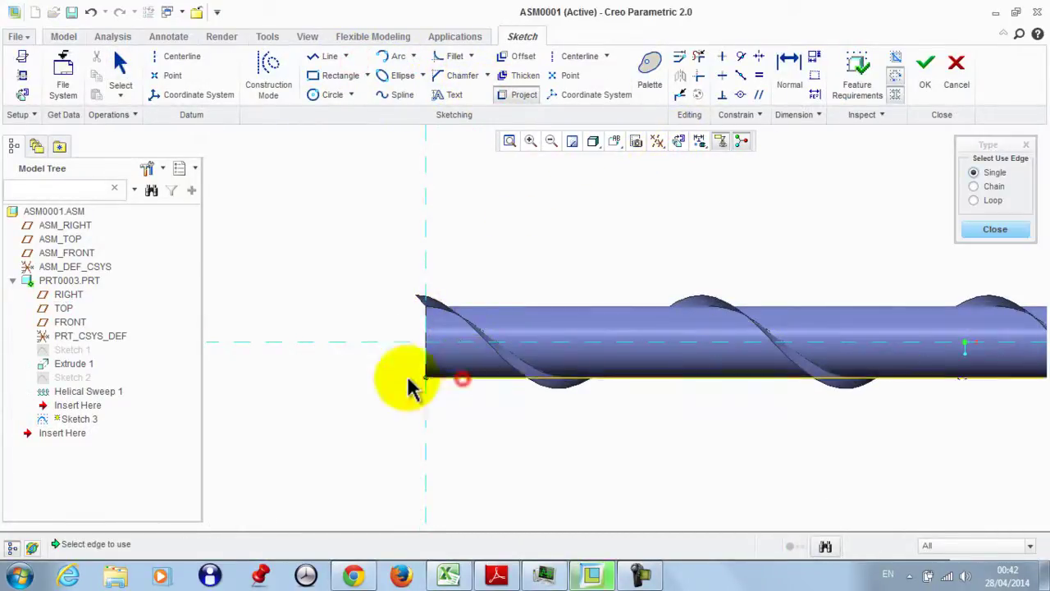
click(978, 230)
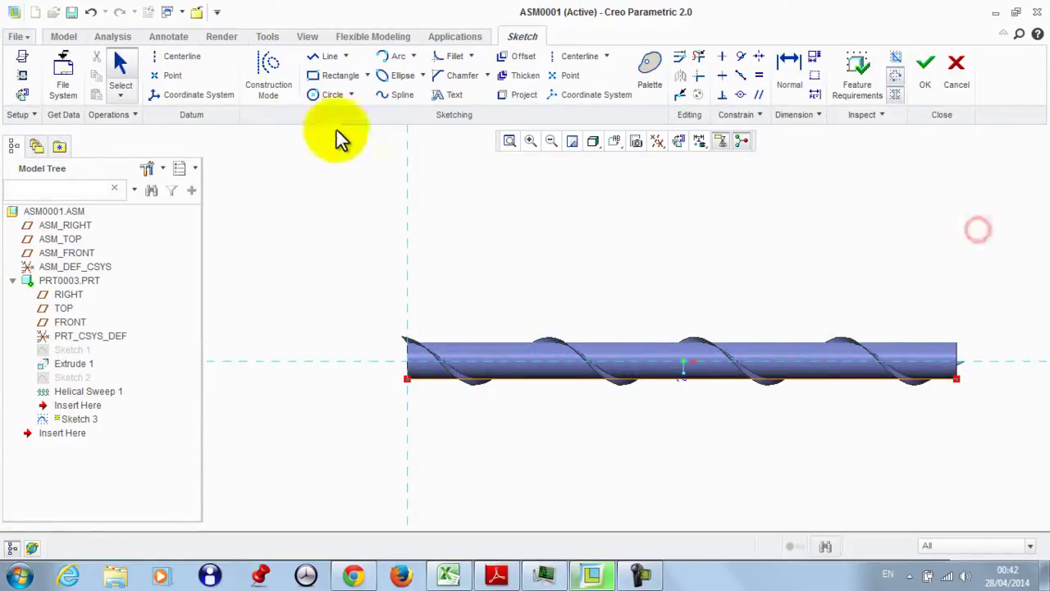
Step: Place a horizontal datum centerline on the tube's axis and finish the lower-edge sketch
click(188, 56)
click(498, 367)
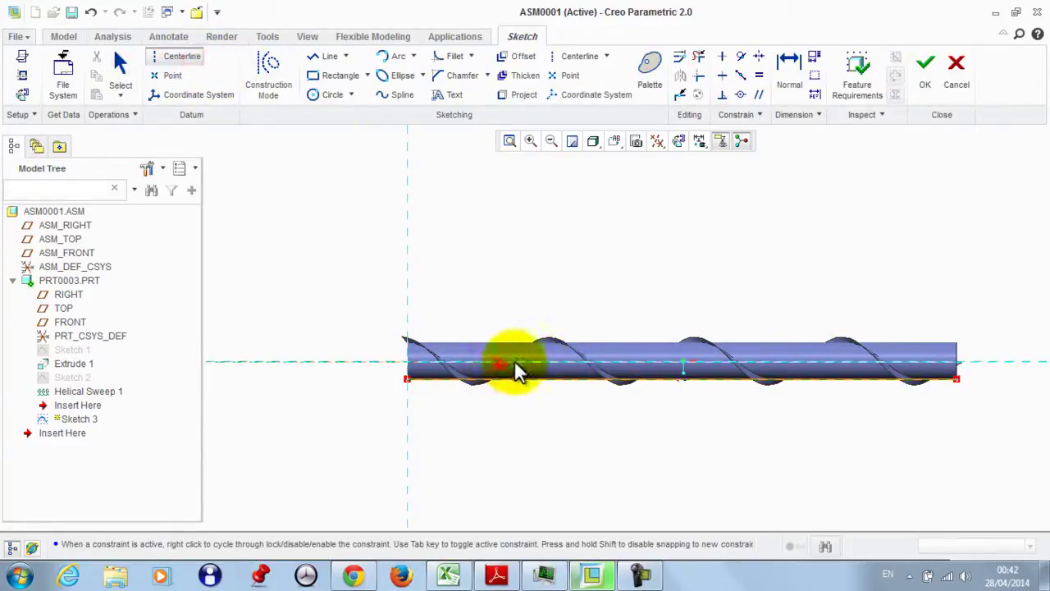
middle_click(569, 268)
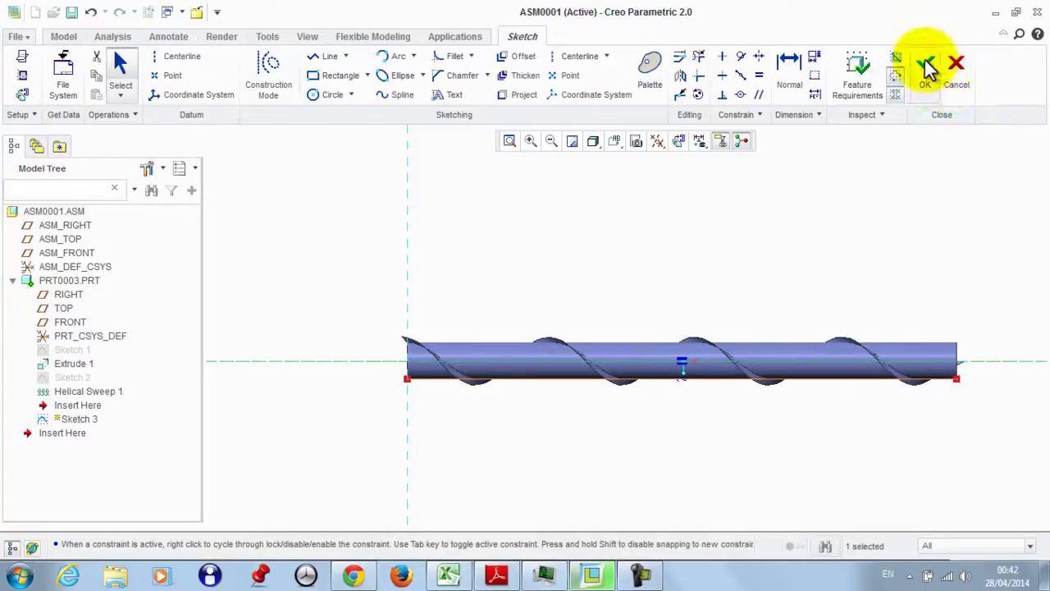
click(922, 66)
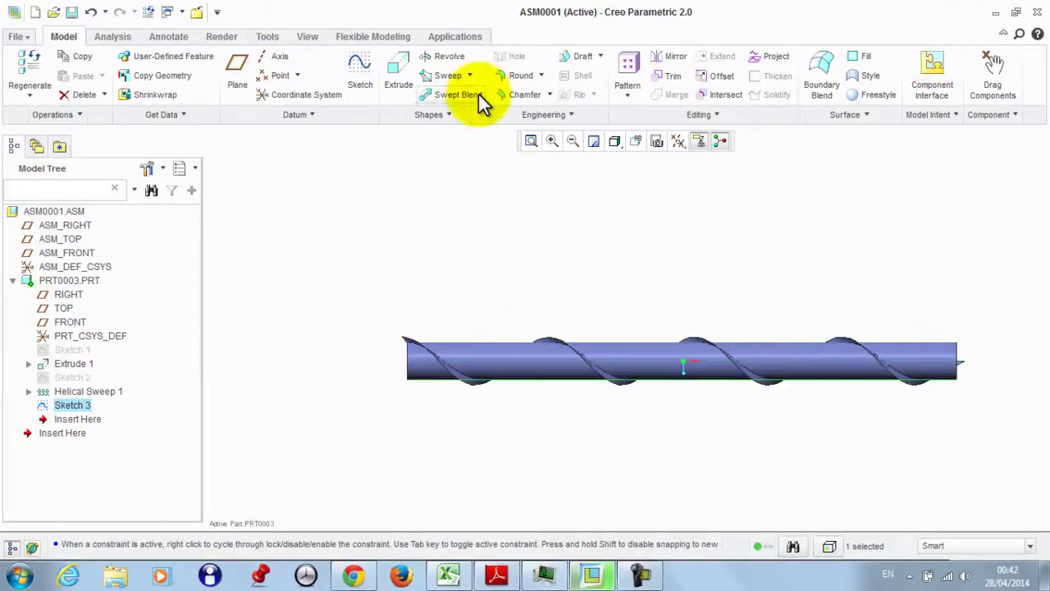
Step: Set up a second surface helical sweep along the lower edge, sketching two slanted lines through the tube's lower-left corner, about 1.3 wide inside and 2.1 deep outside
click(464, 115)
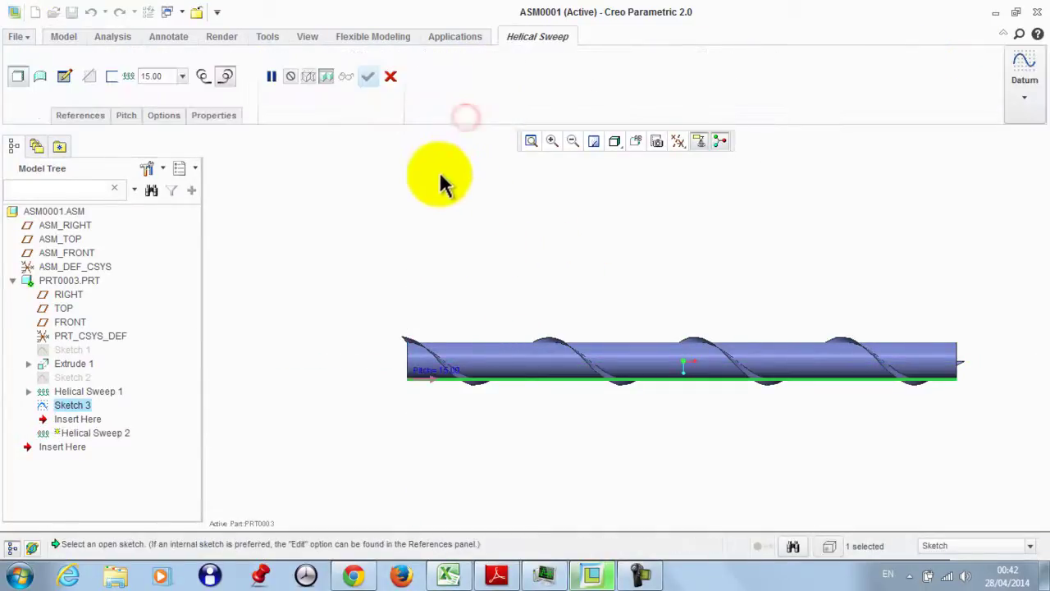
click(64, 77)
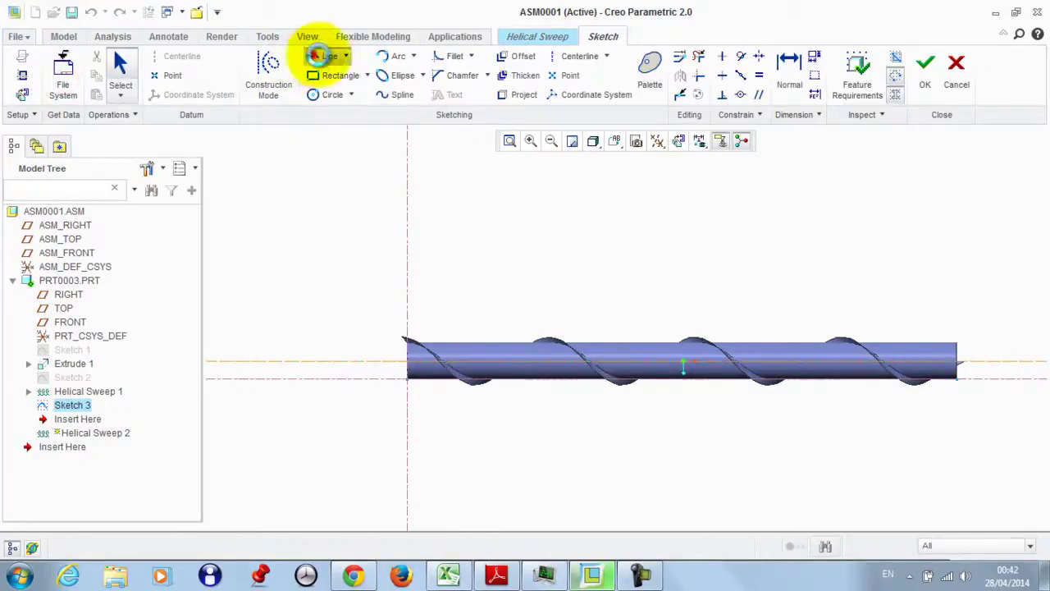
click(319, 56)
scroll(403, 360, down, 5)
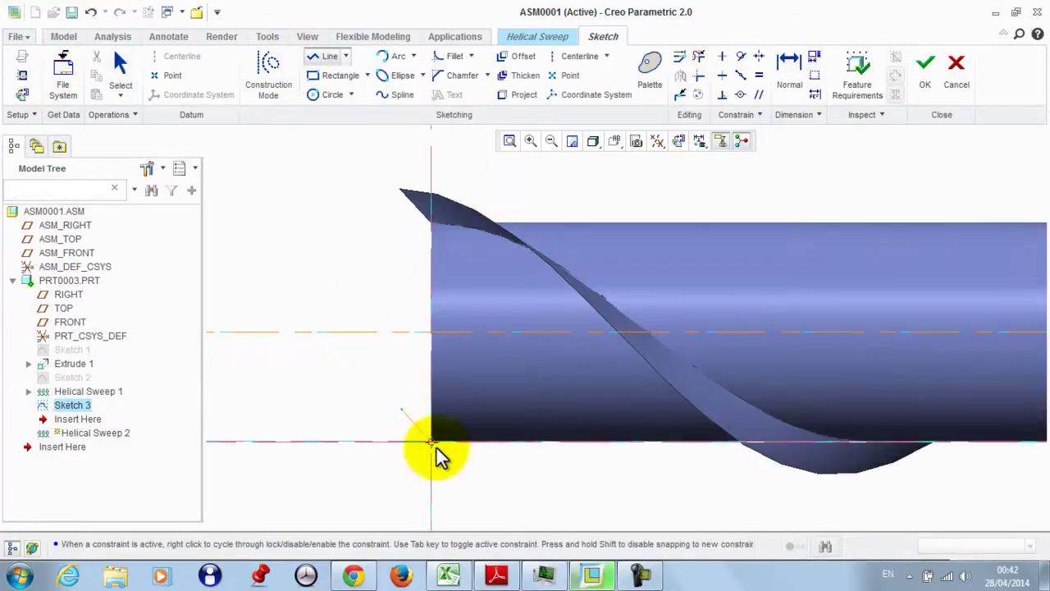
click(485, 487)
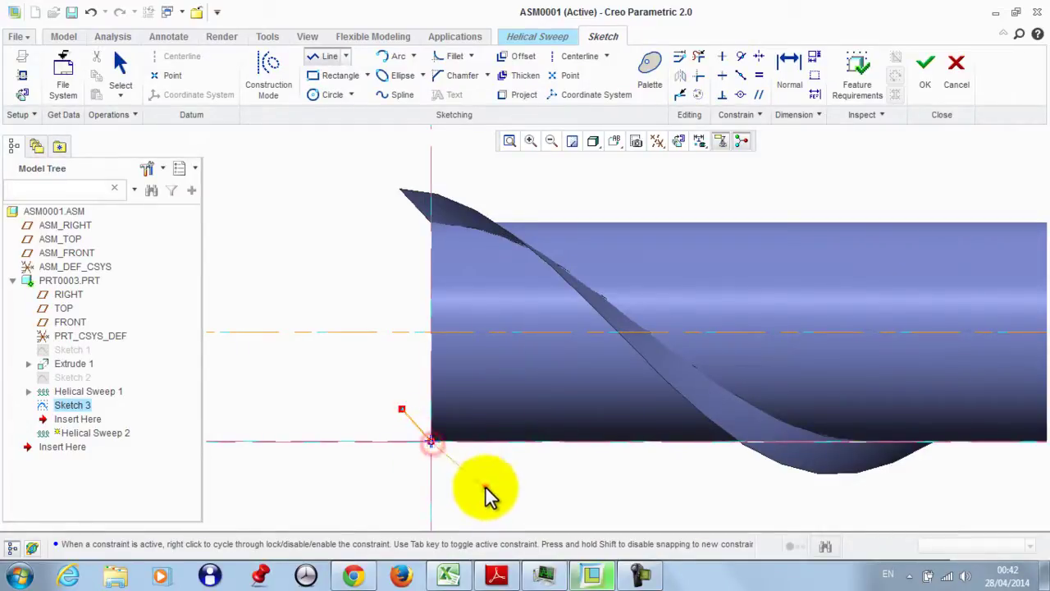
middle_click(379, 358)
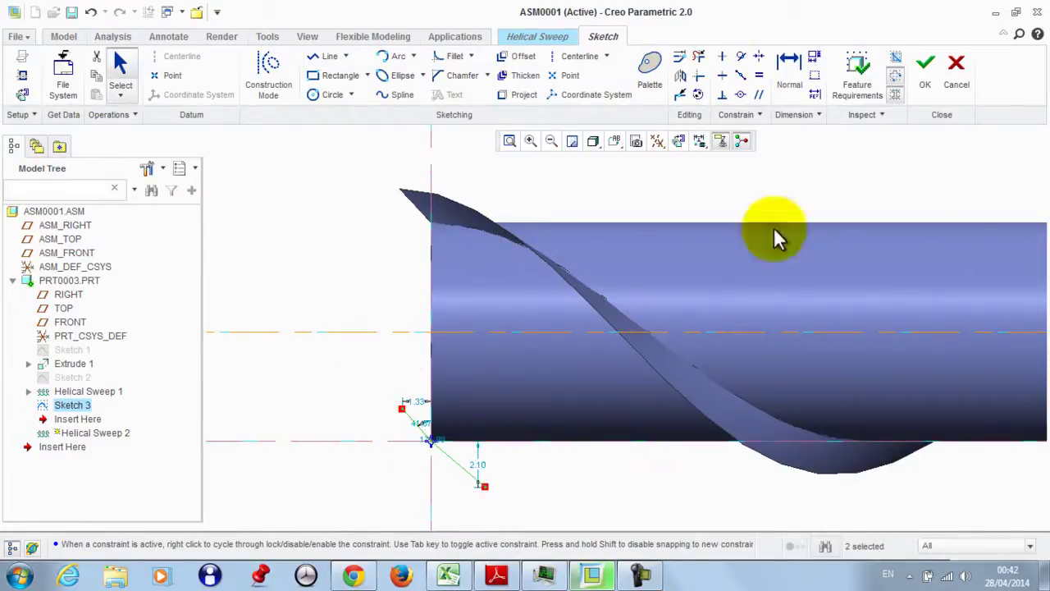
click(925, 64)
Step: Set the second helical sweep's pitch to 40 and complete it
scroll(402, 271, up, 3)
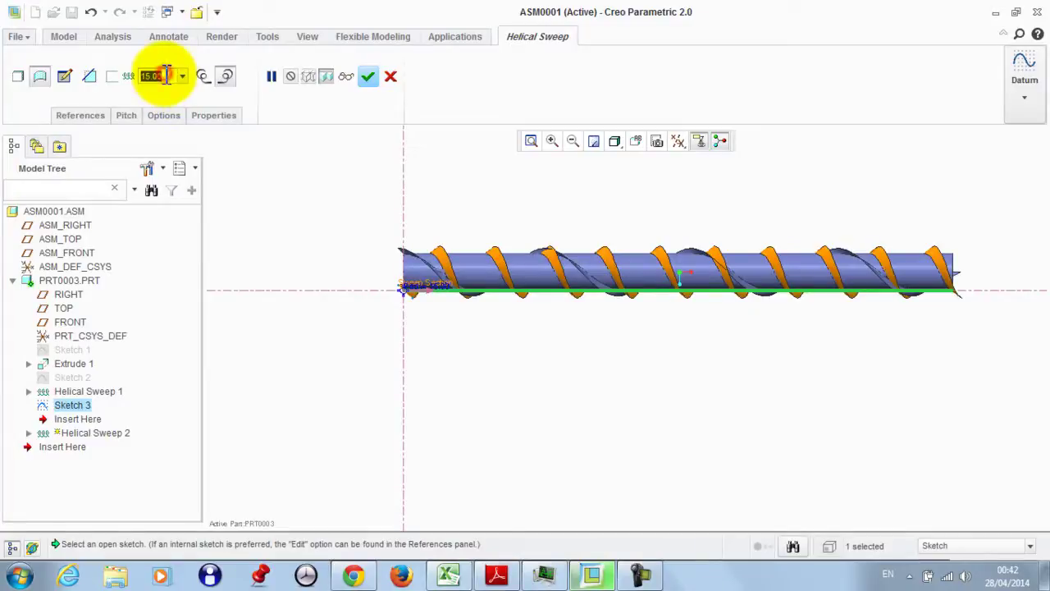
text(40)
key(Return)
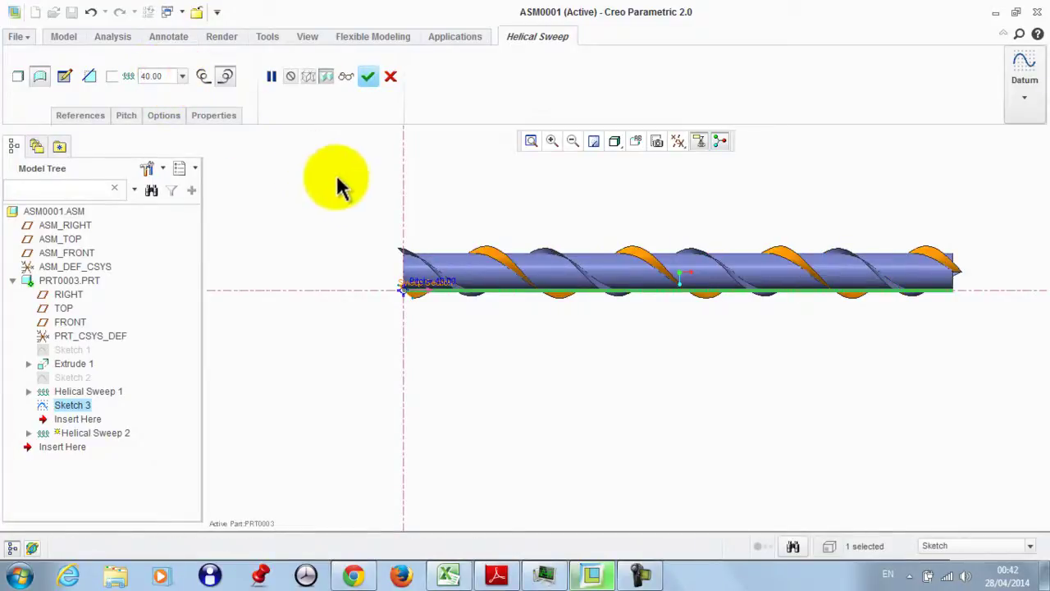
click(367, 76)
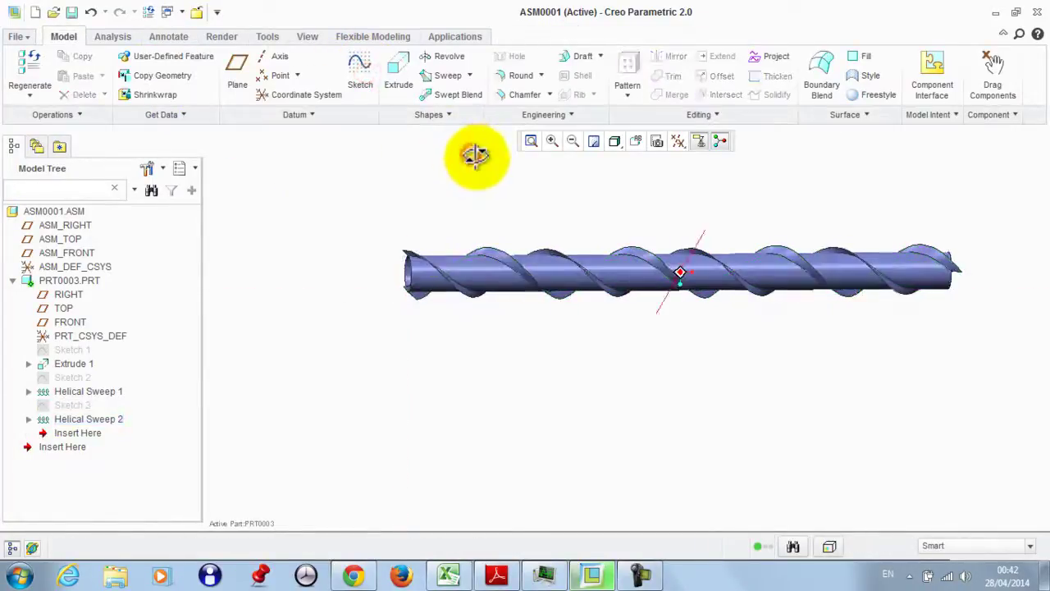
Step: Create an intersection curve between the first helical surface and the tube surface
scroll(452, 230, down, 3)
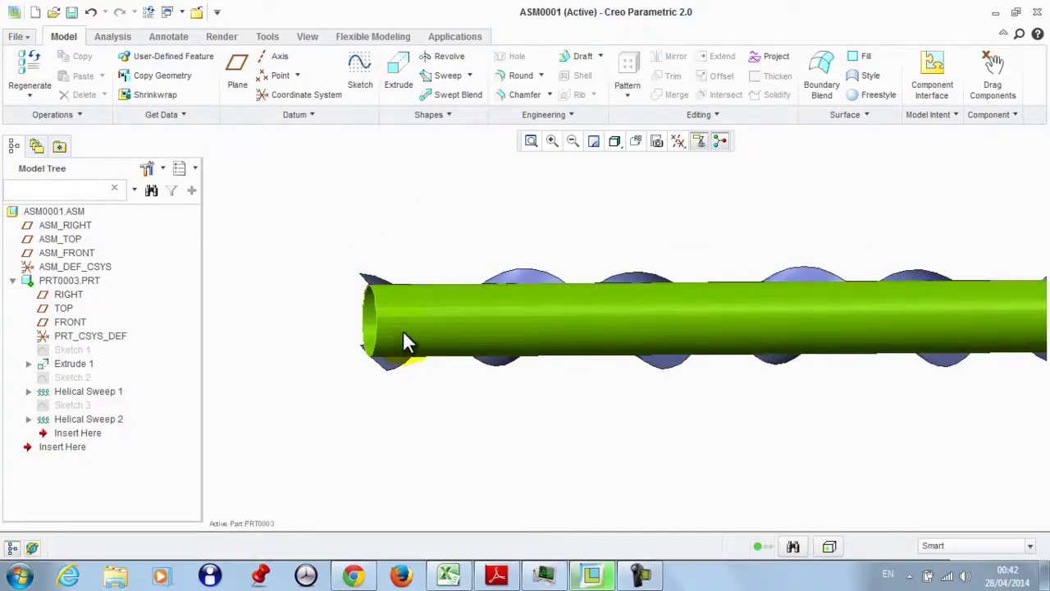
mouse_move(433, 208)
middle_down()
mouse_move(394, 195)
mouse_move(450, 215)
middle_up()
scroll(426, 242, down, 2)
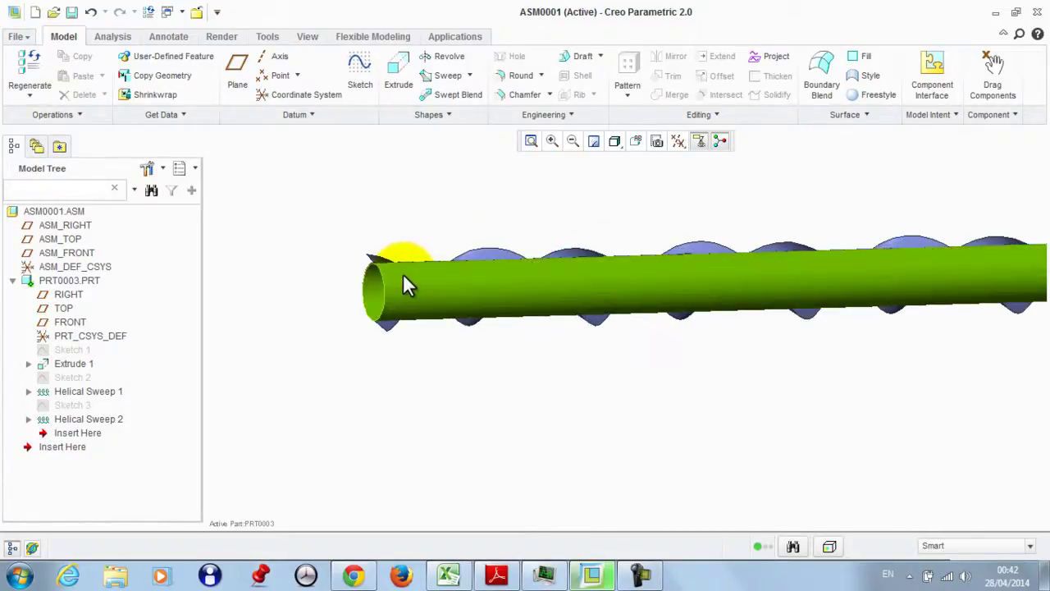
click(406, 271)
click(722, 94)
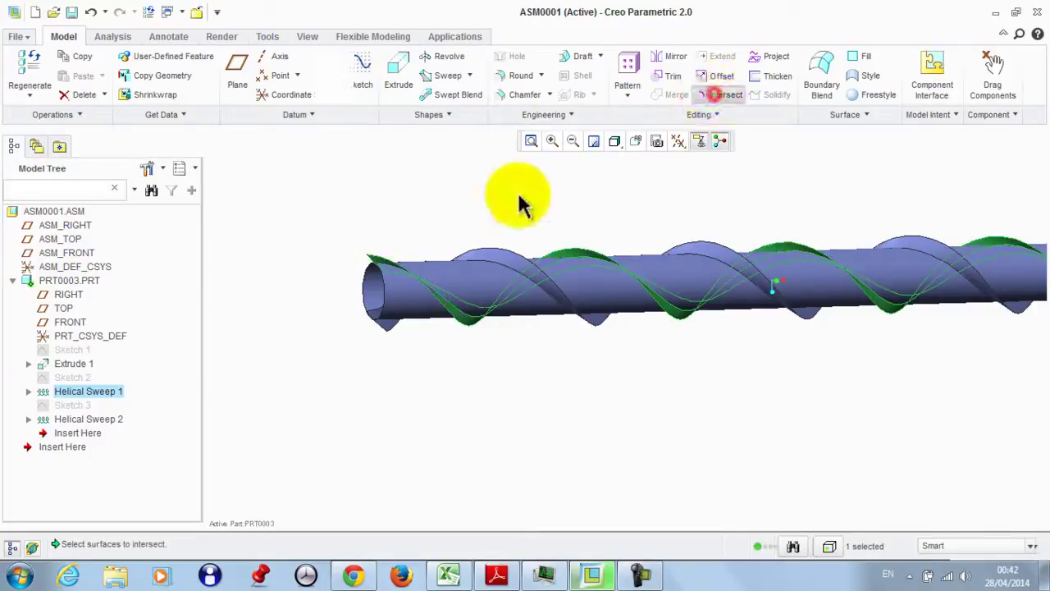
ctrl+click(405, 297)
middle_drag(406, 299, 498, 212)
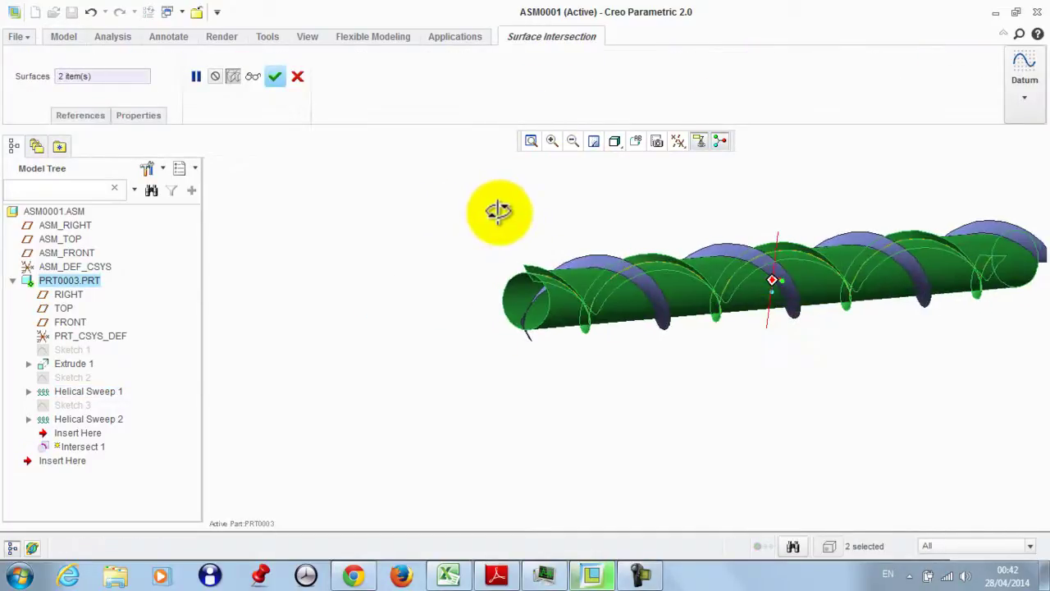
scroll(492, 222, up, 3)
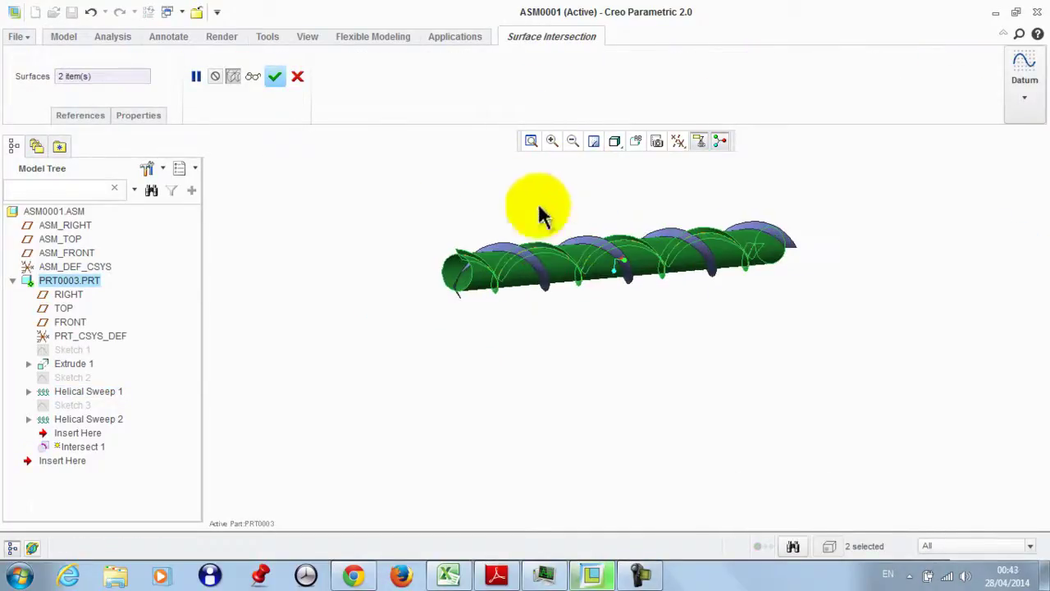
click(276, 77)
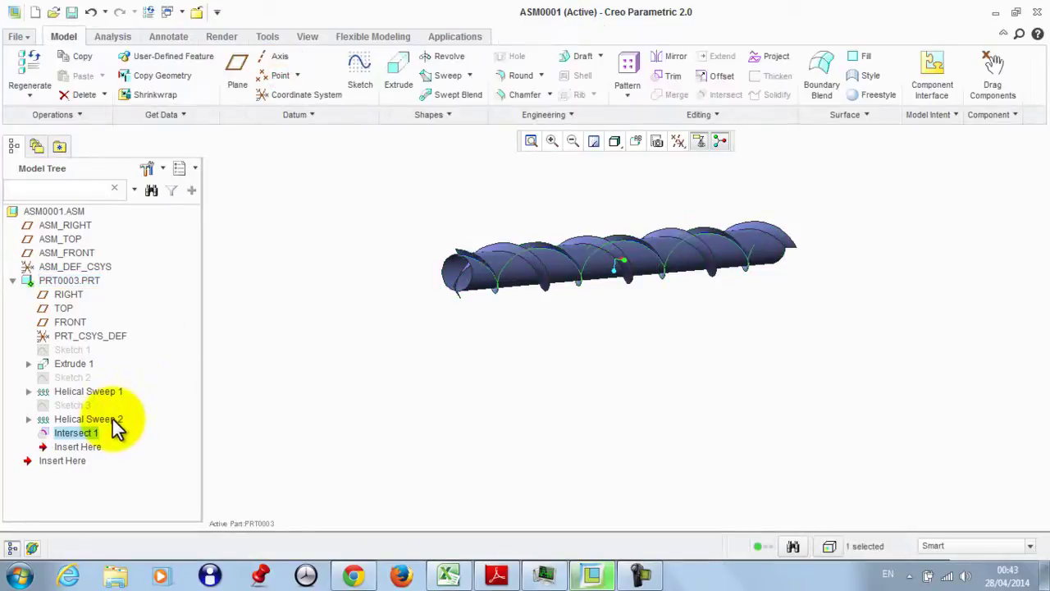
Step: Hide the Helical Sweep 1 surface
right_click(99, 398)
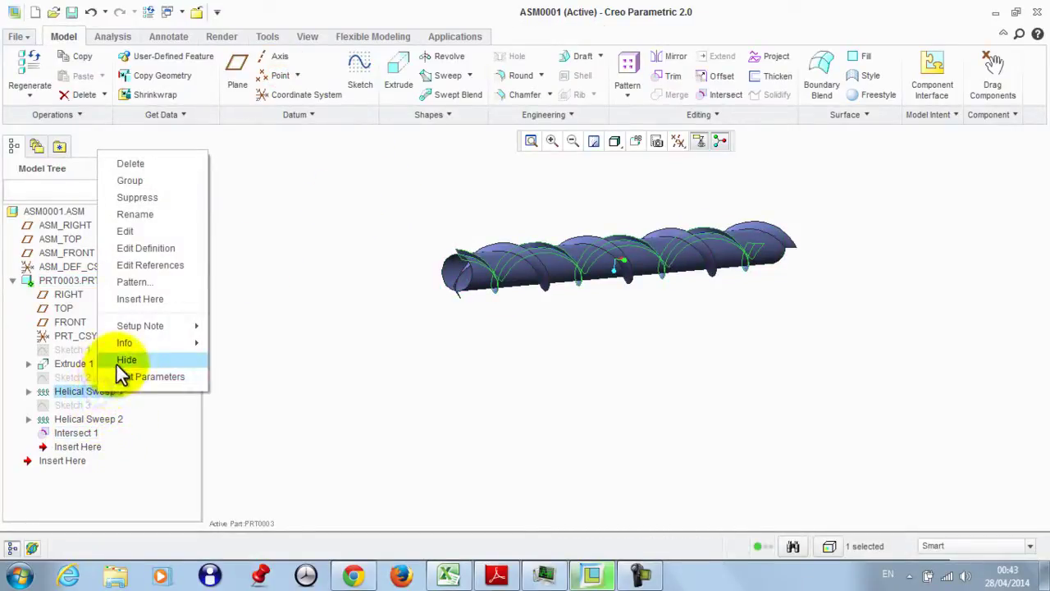
click(123, 361)
middle_drag(375, 345, 530, 366)
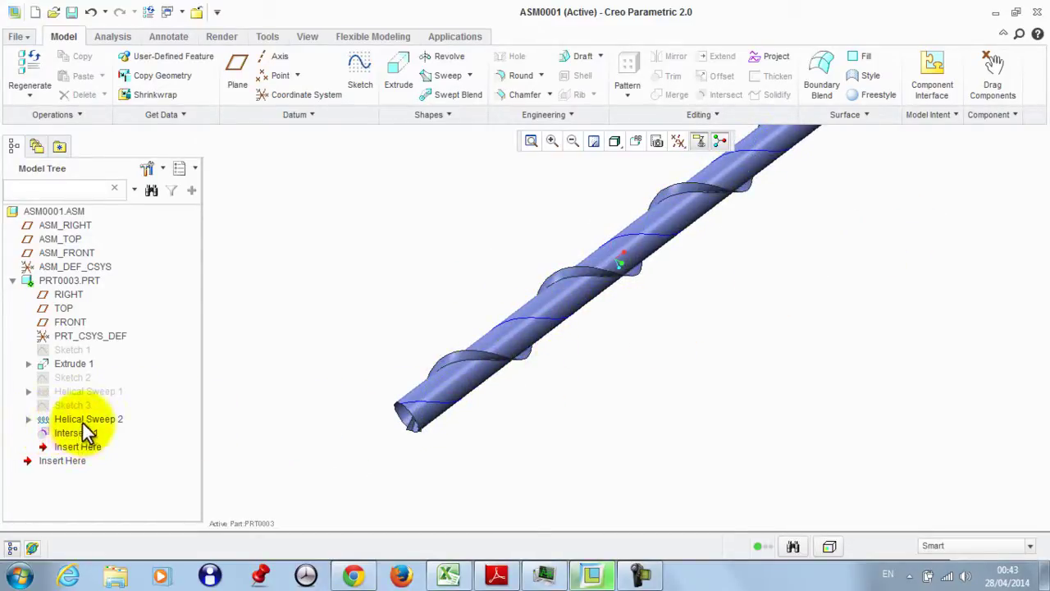
Step: Create an intersection curve between the second helical surface and the tube surface
middle_drag(317, 328, 297, 305)
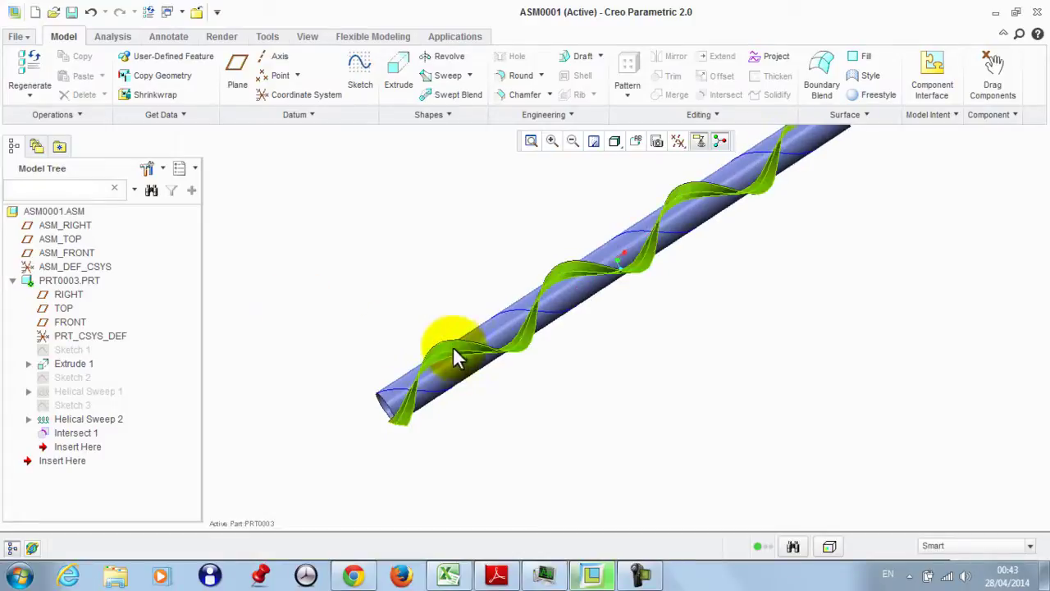
click(454, 348)
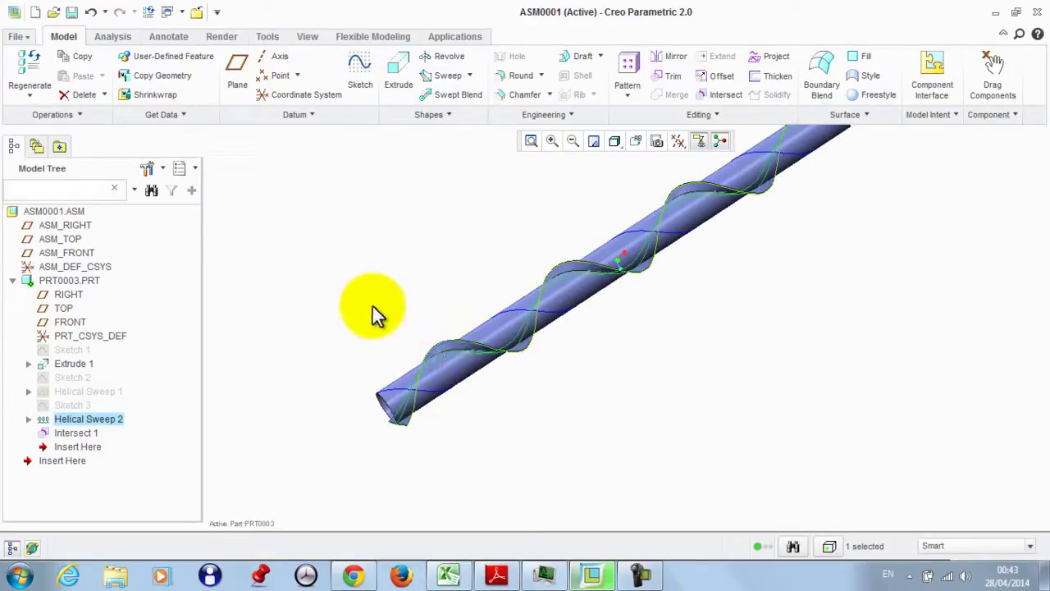
click(720, 95)
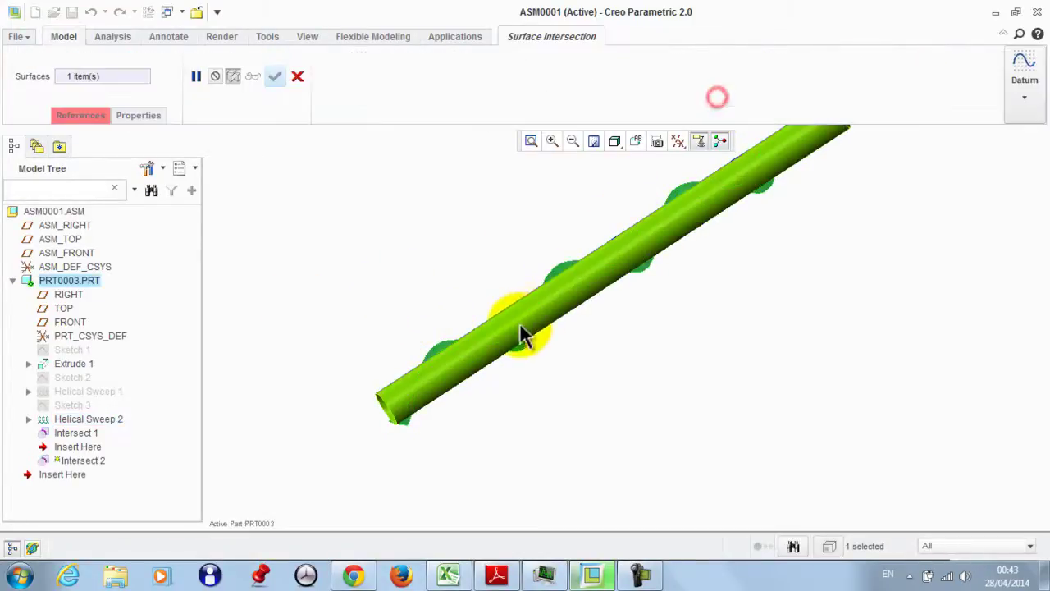
ctrl+click(502, 326)
click(275, 76)
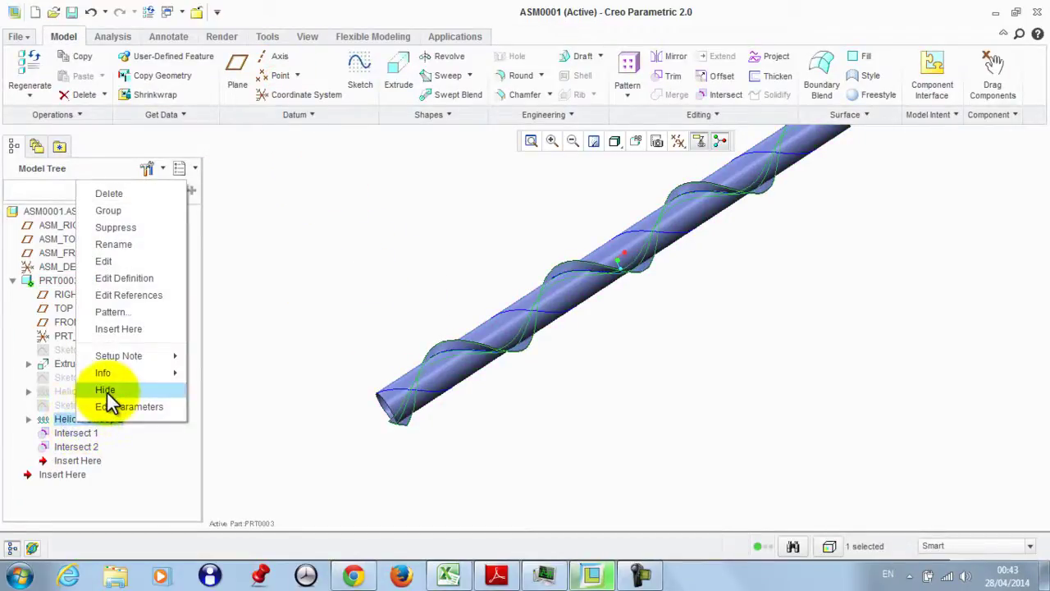
Step: Hide the Helical Sweep 2 surface and inspect the helical curves on the tube
click(105, 390)
scroll(370, 336, up, 3)
middle_drag(370, 336, 577, 316)
scroll(598, 292, down, 3)
scroll(599, 295, up, 3)
scroll(623, 319, up, 2)
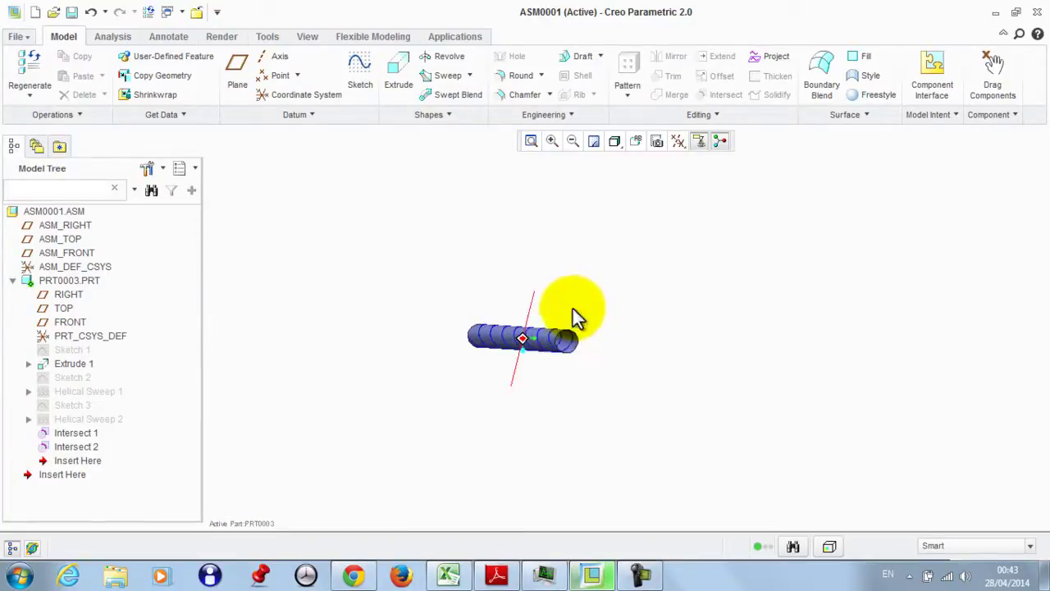
scroll(573, 308, down, 3)
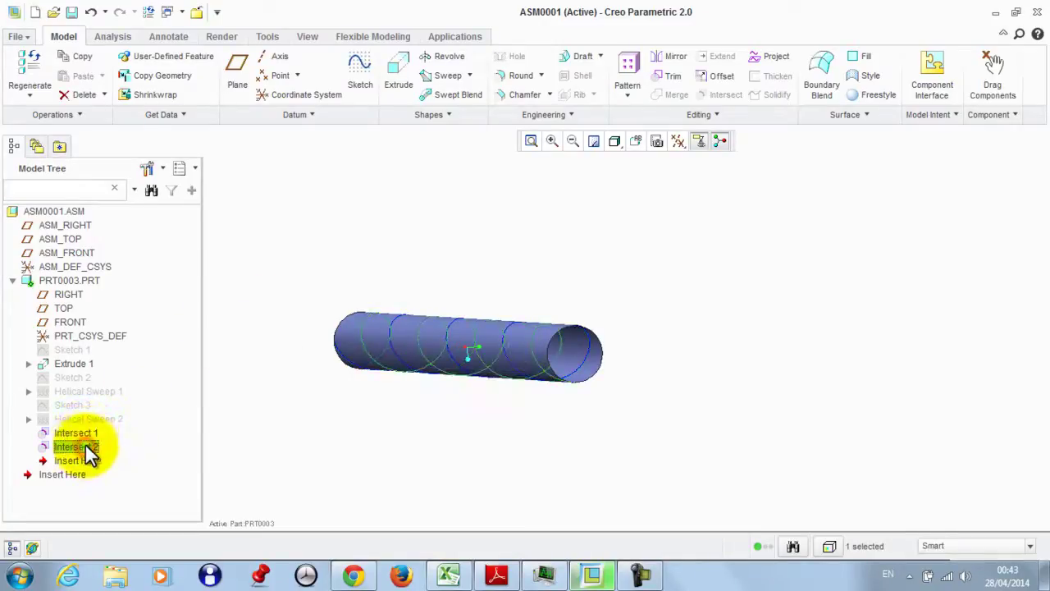
Step: Hide the Extrude 1 tube surface and inspect the two helical curves on their own
right_click(72, 363)
click(94, 334)
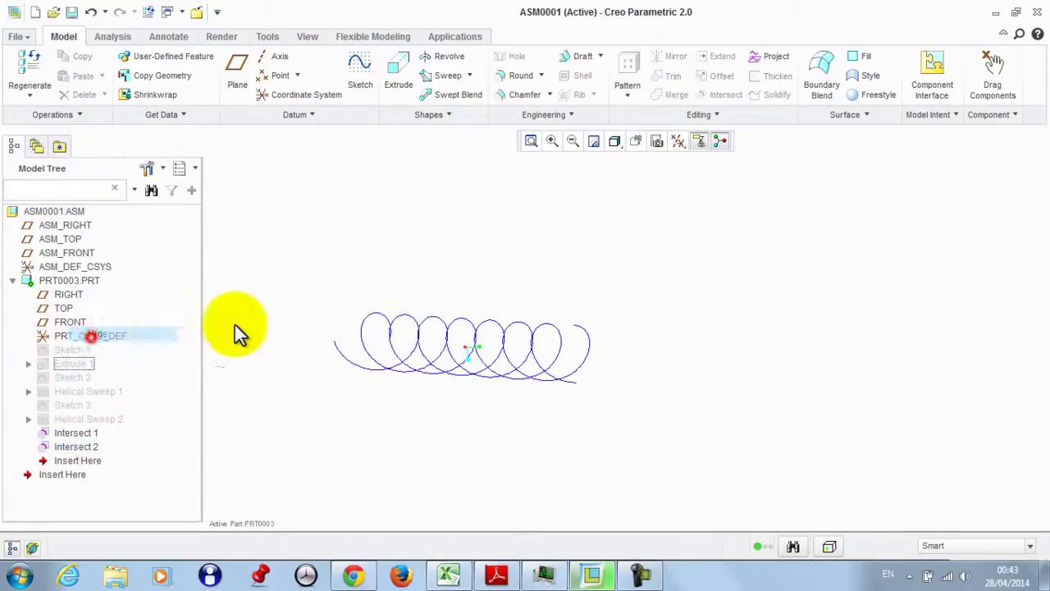
middle_drag(238, 333, 579, 281)
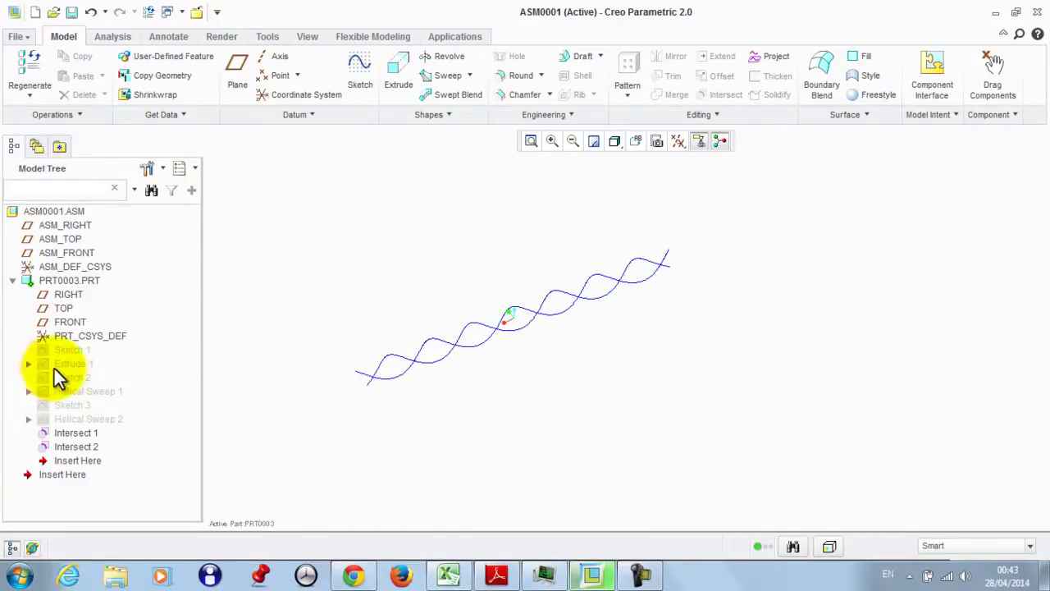
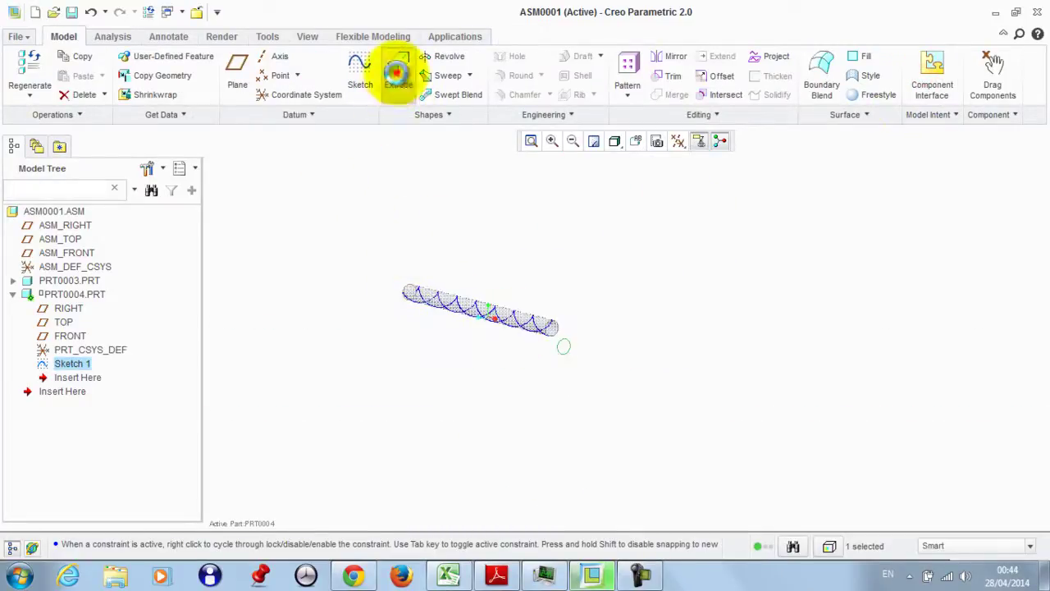
Step: Extrude the circular sketch of PRT0004 into a solid cylinder with a depth of 8
click(397, 74)
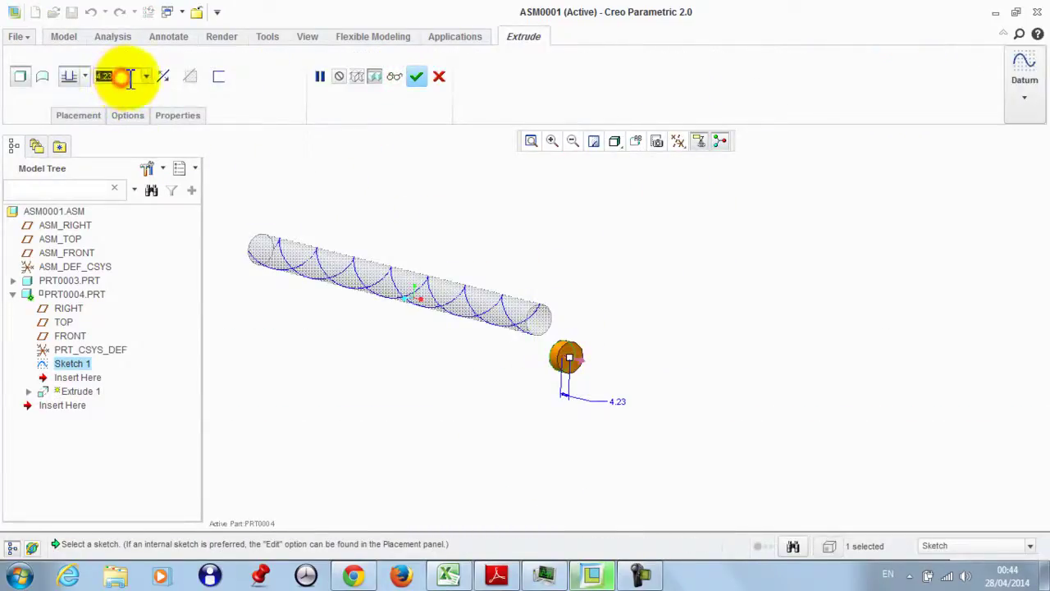
key(Return)
scroll(562, 352, up, 3)
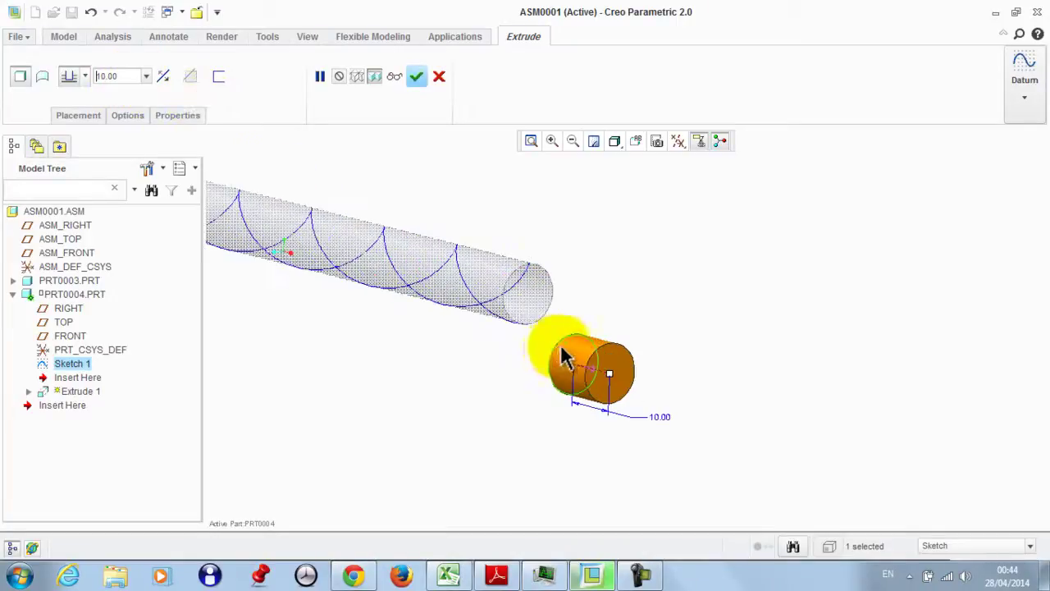
middle_drag(563, 352, 616, 344)
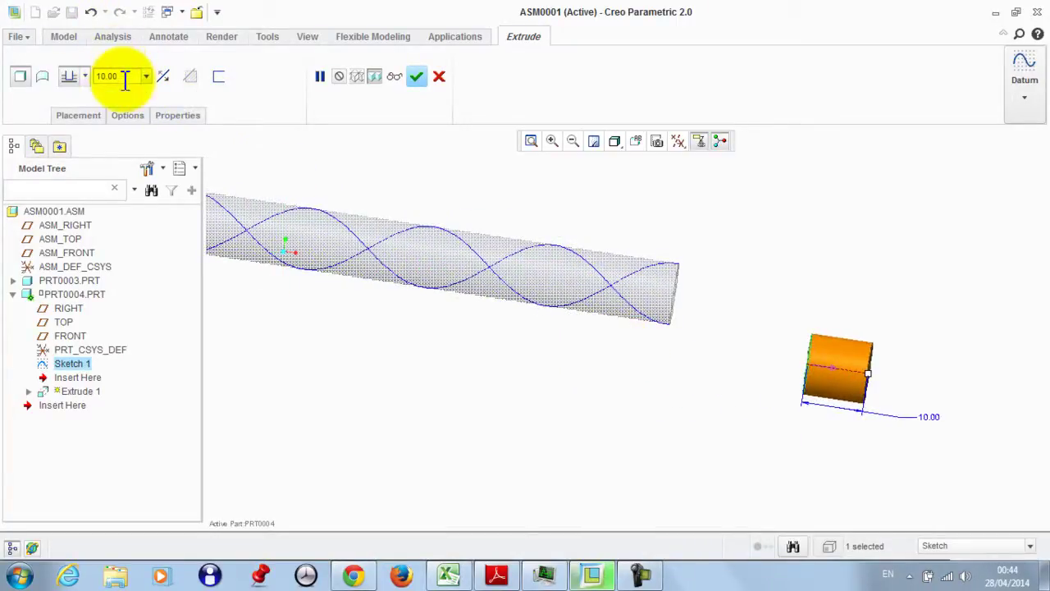
key(Return)
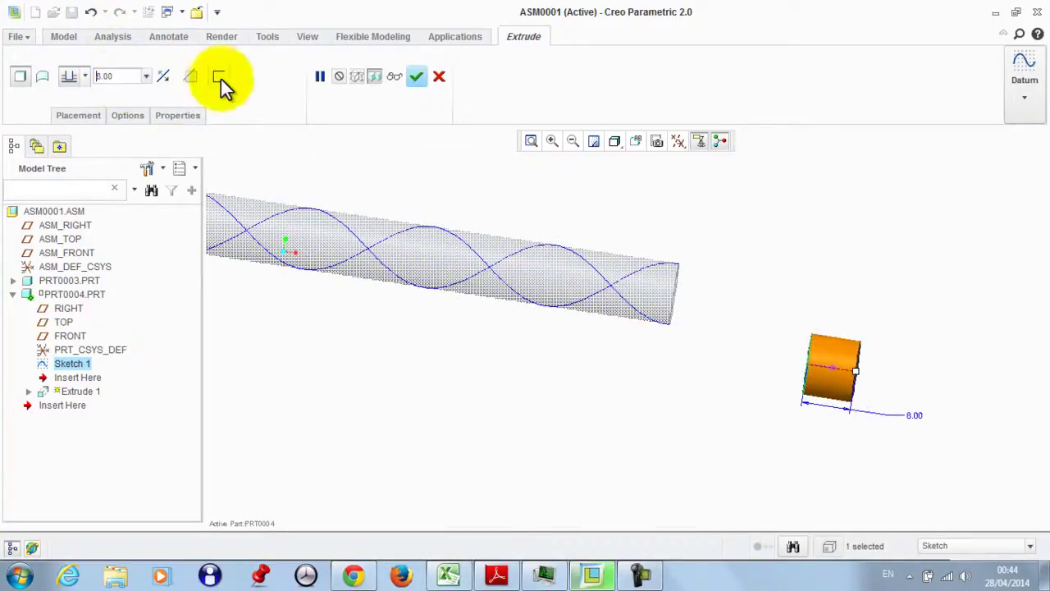
click(417, 76)
Step: Round the circular edge at one end of the cylinder to a radius of about 3.88
click(518, 74)
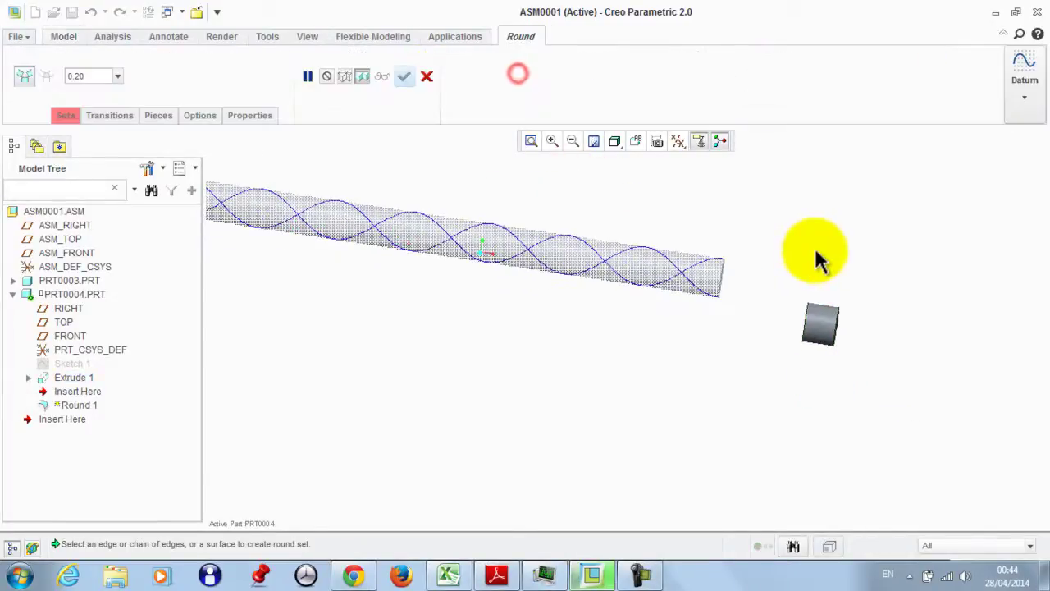
middle_drag(818, 260, 793, 304)
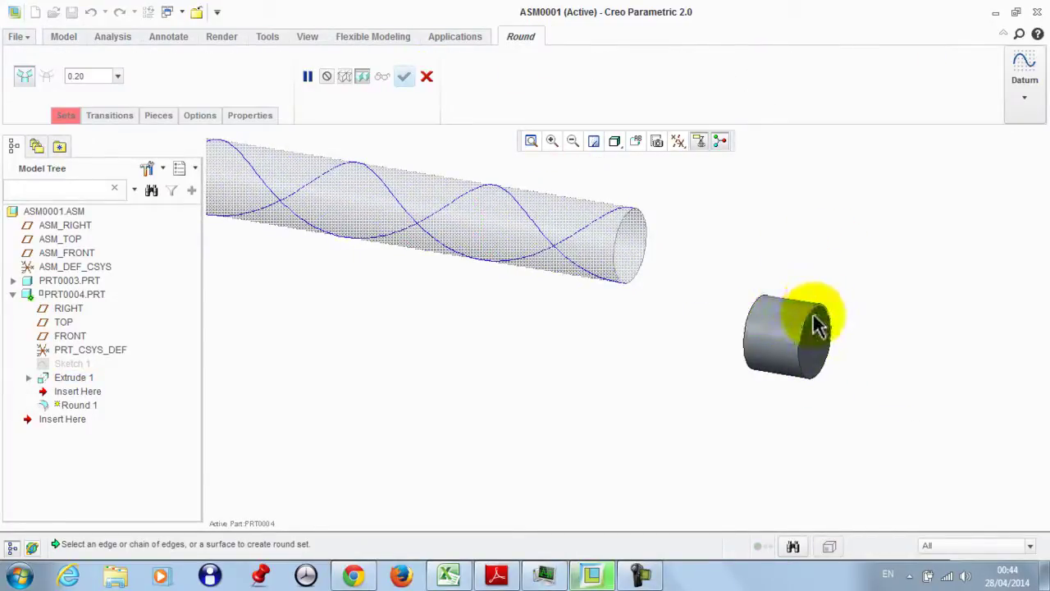
drag(820, 315, 817, 329)
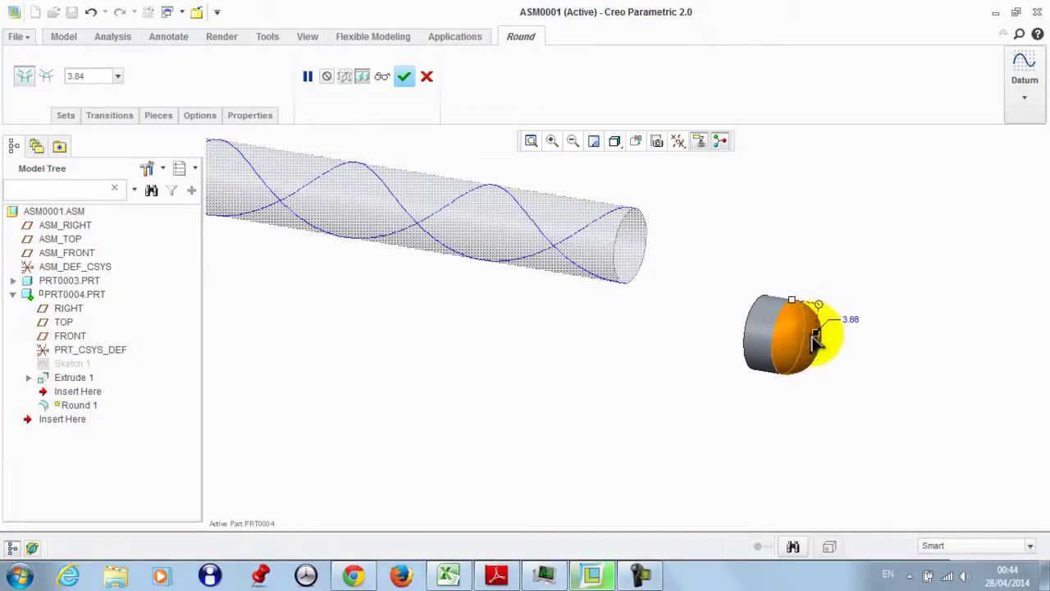
click(404, 76)
Step: Start a sketch on the cylinder's unrounded flat end face and orient the view to the sketch plane
mouse_move(738, 304)
middle_down()
mouse_move(769, 269)
mouse_move(809, 277)
middle_up()
click(359, 75)
middle_drag(575, 216, 734, 324)
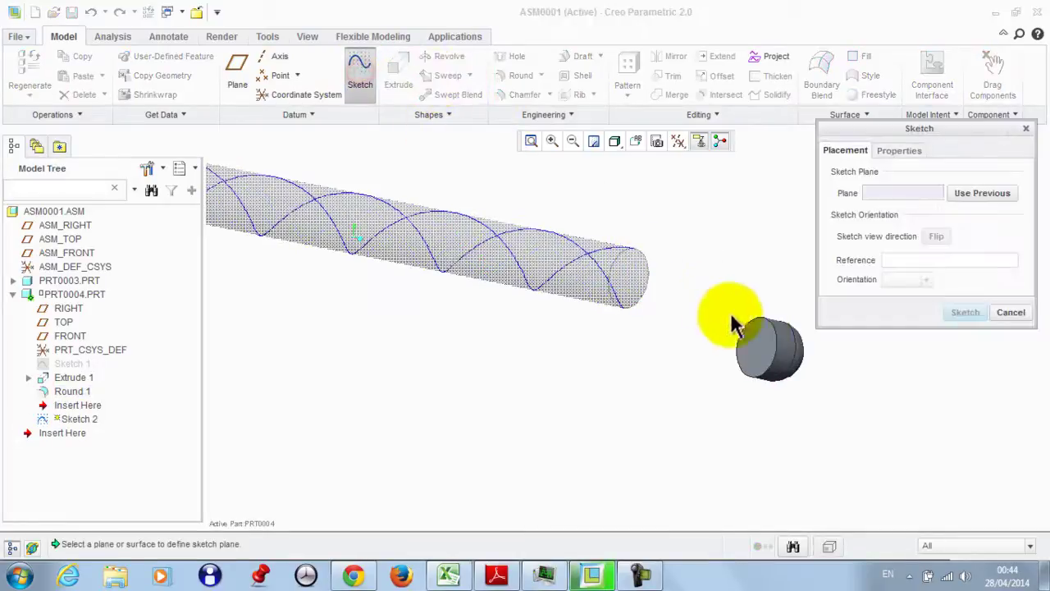
click(734, 324)
click(965, 311)
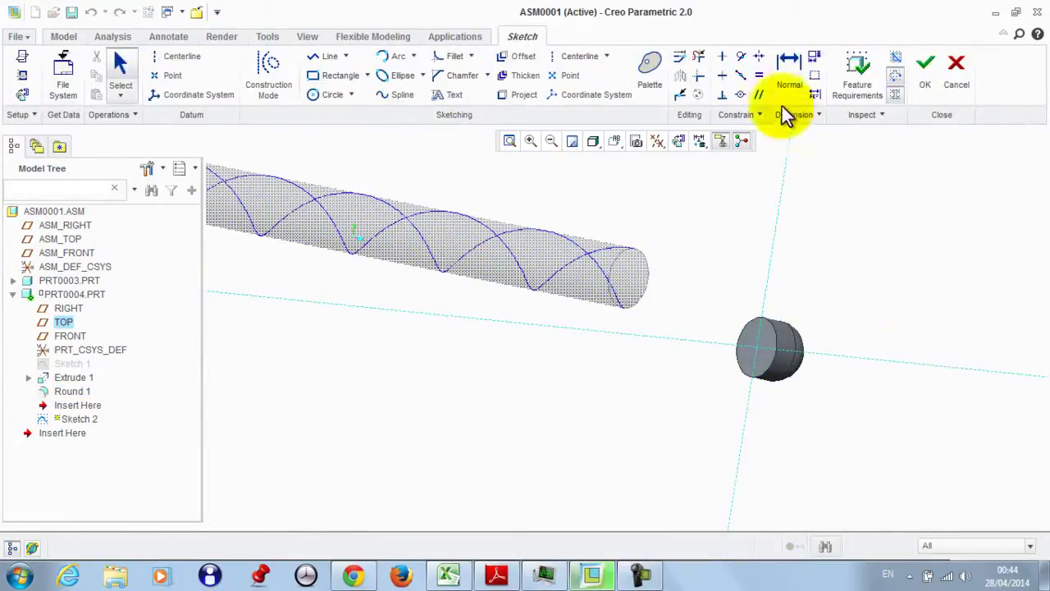
click(687, 141)
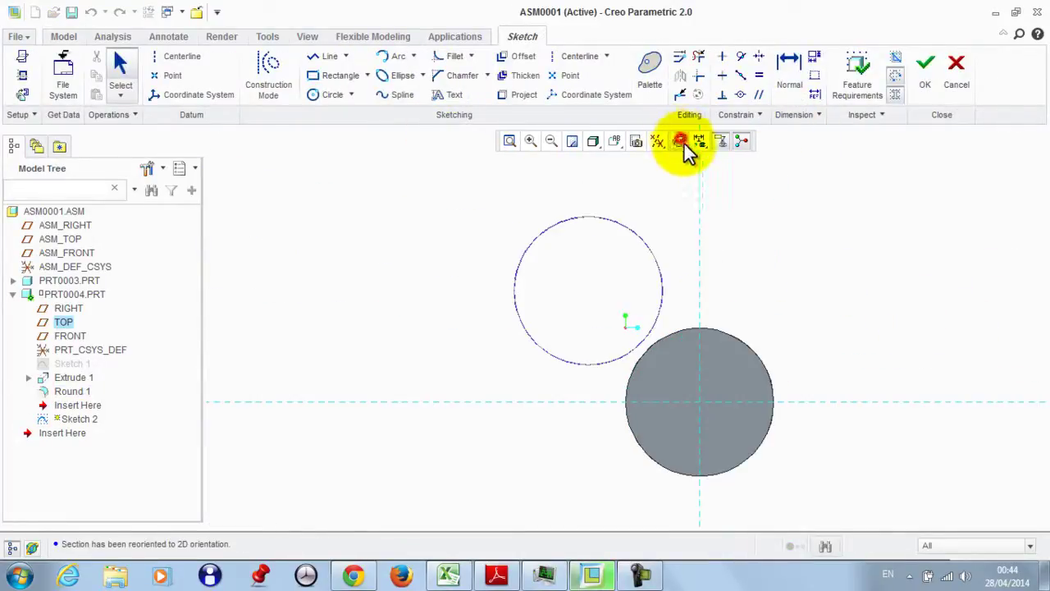
Step: Project the upper half of the end face's circular edge into the sketch as a reference for points
click(172, 75)
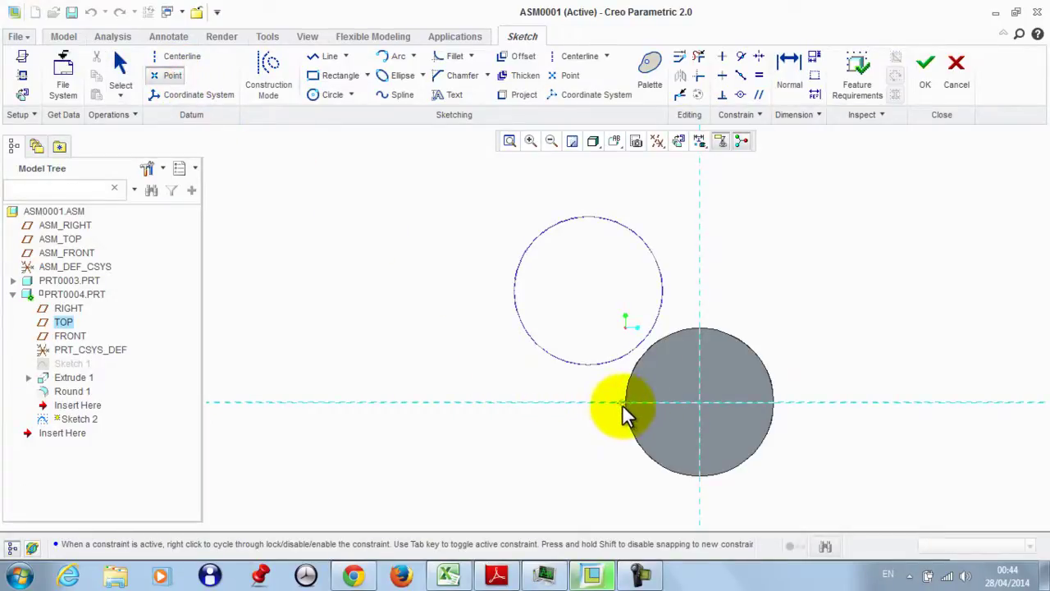
click(515, 94)
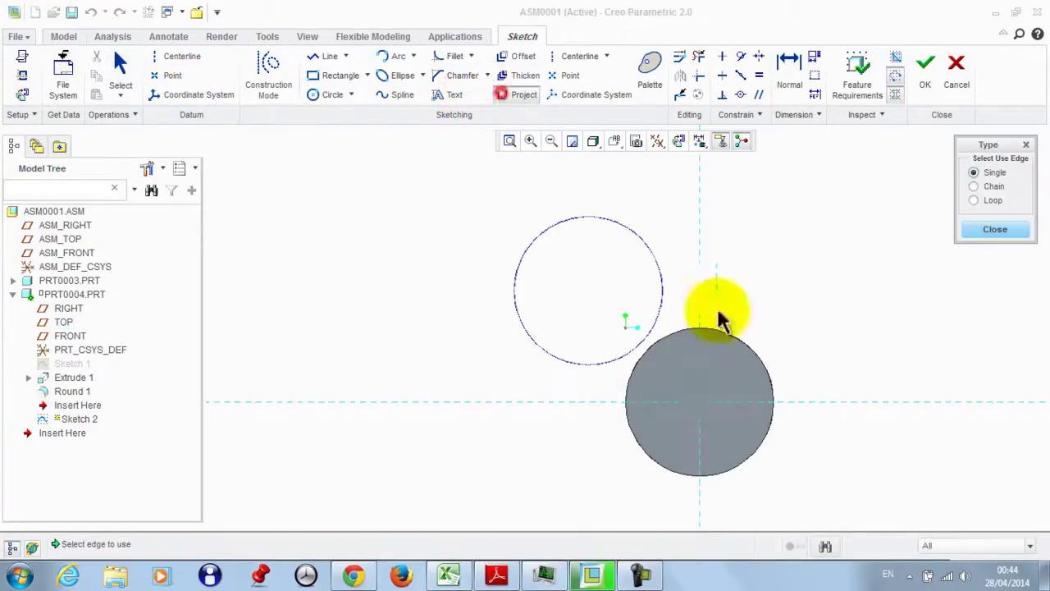
click(678, 345)
click(995, 229)
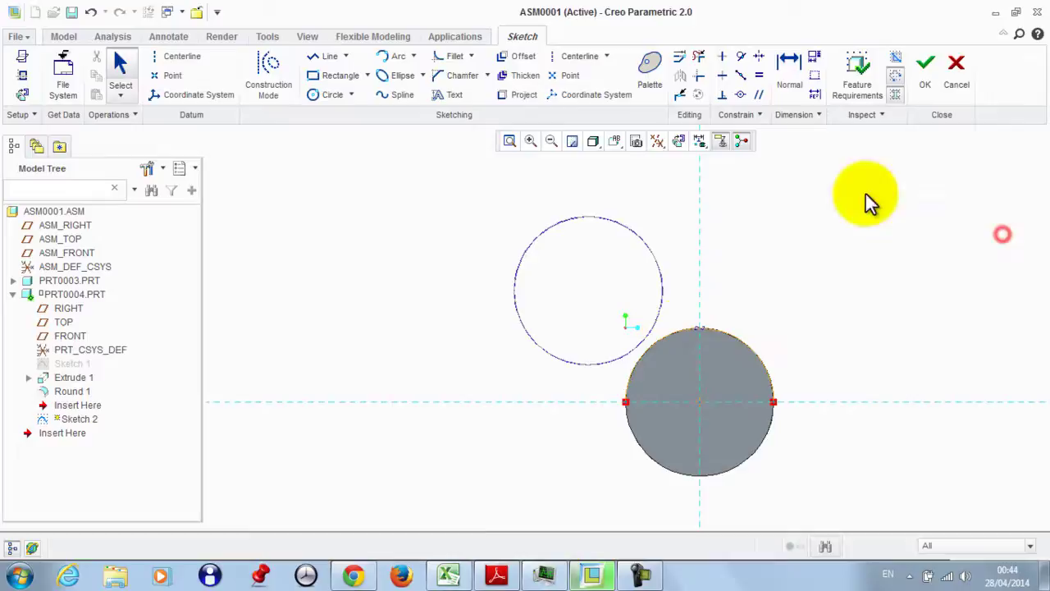
Step: Place datum points at the circle's centre and at both ends of its horizontal diameter, and finish the sketch
click(182, 79)
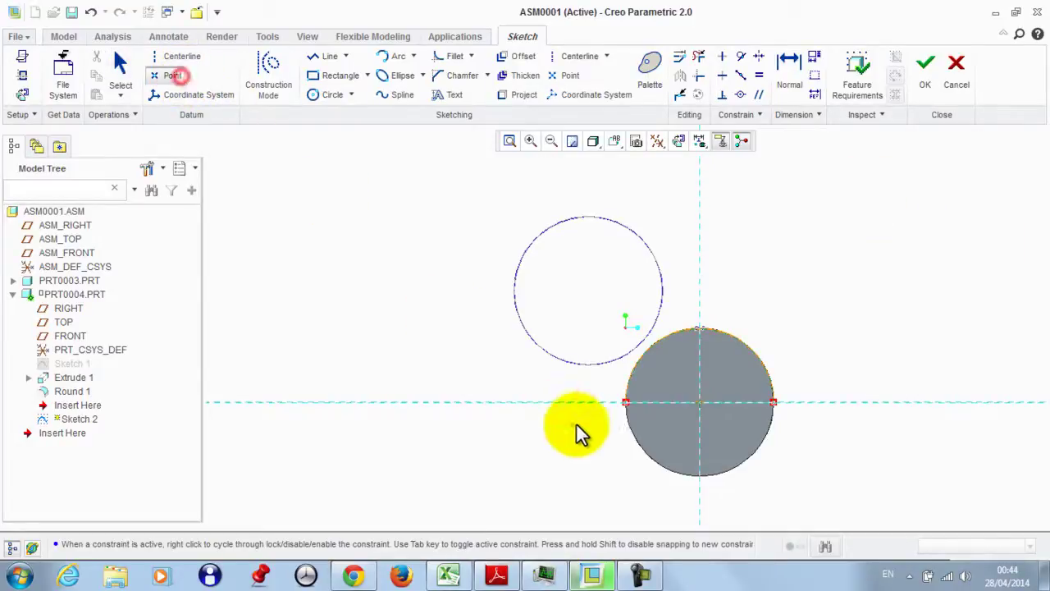
click(698, 402)
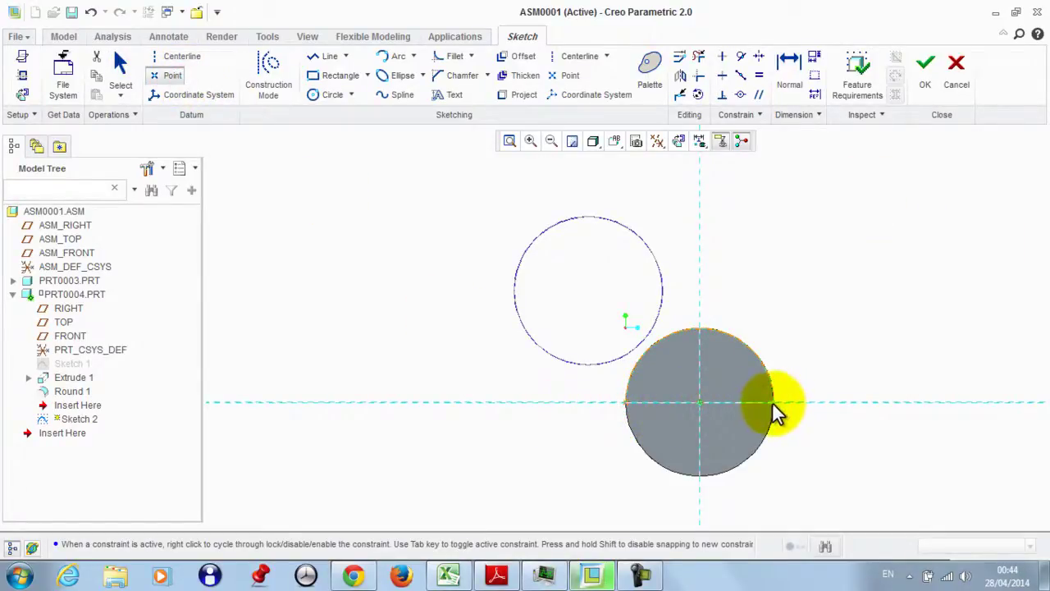
click(772, 402)
middle_click(779, 357)
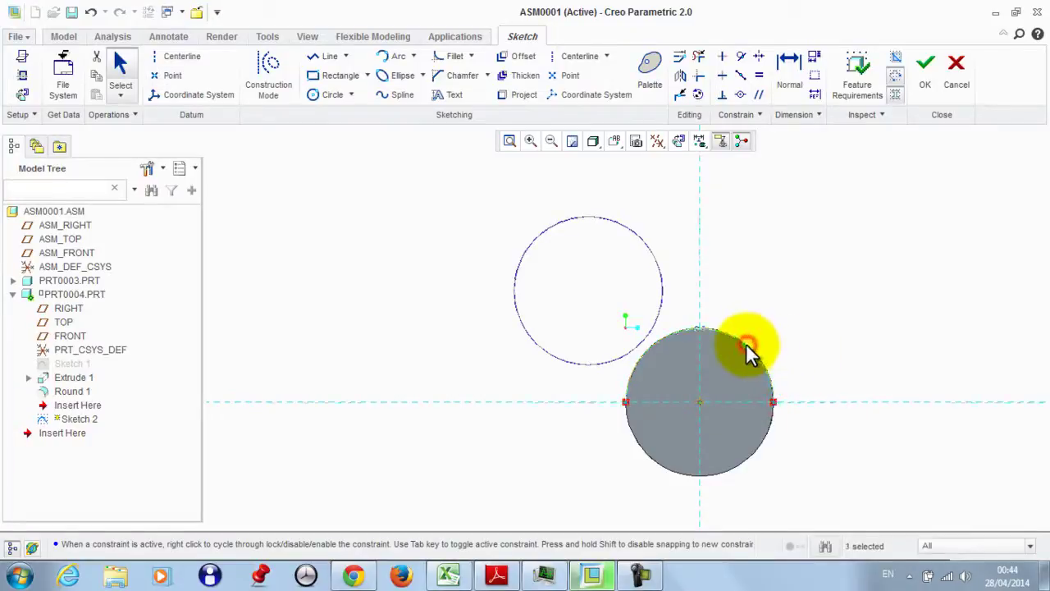
click(925, 74)
Step: Sketch a datum point at the centre of the small flat face on the cylinder's rounded end
mouse_move(733, 234)
middle_down()
mouse_move(759, 226)
mouse_move(609, 317)
mouse_move(752, 295)
middle_up()
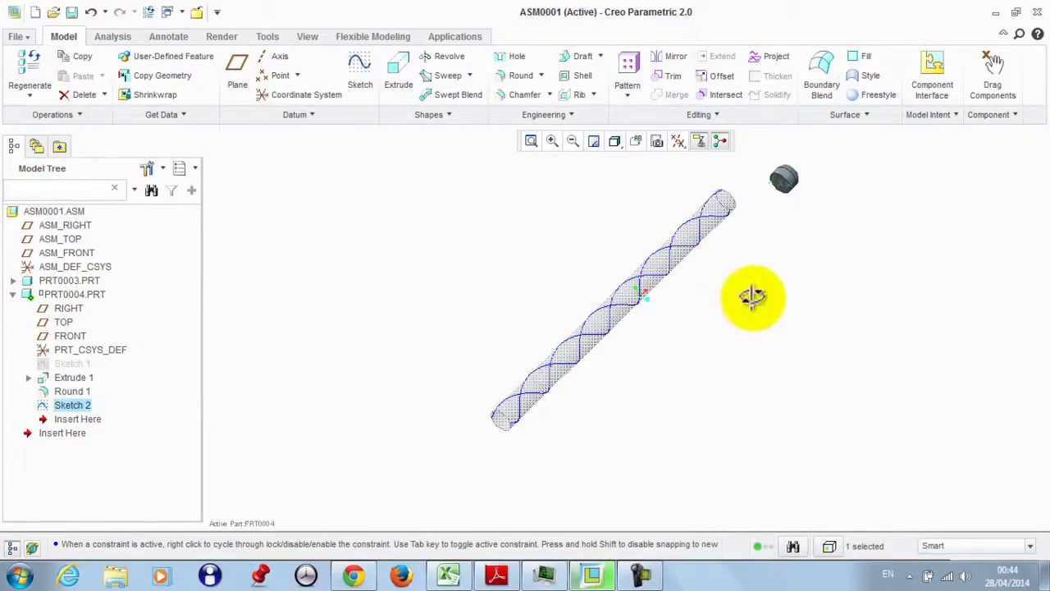
click(361, 66)
scroll(792, 181, down, 6)
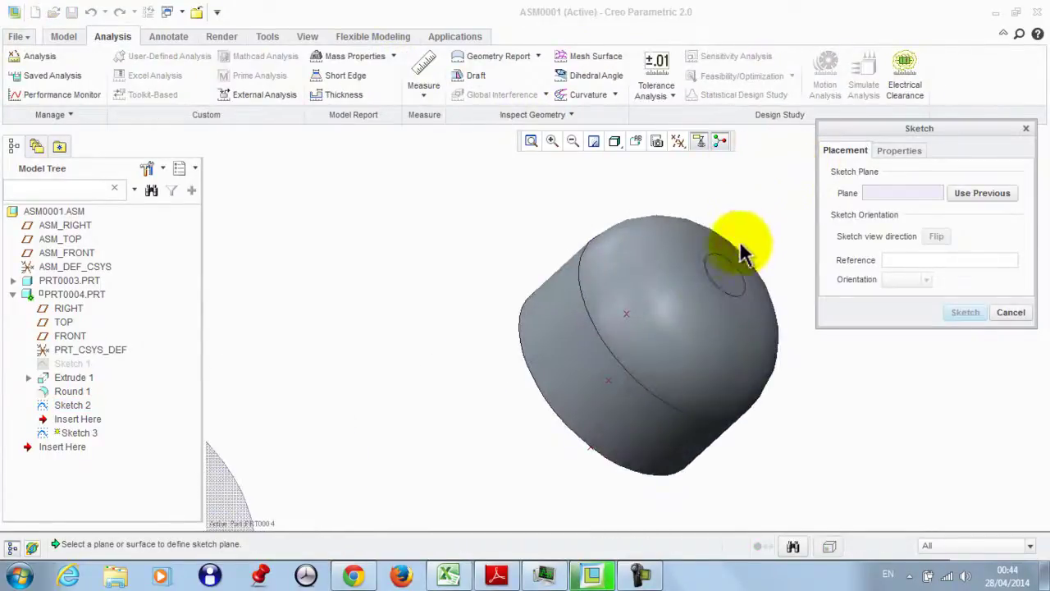
click(733, 275)
click(965, 312)
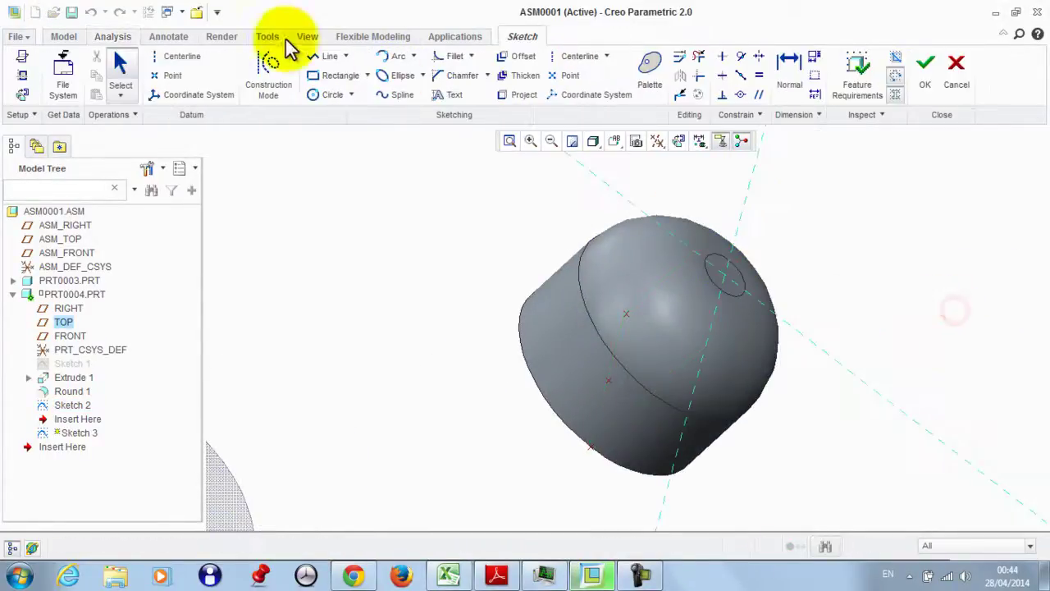
click(184, 75)
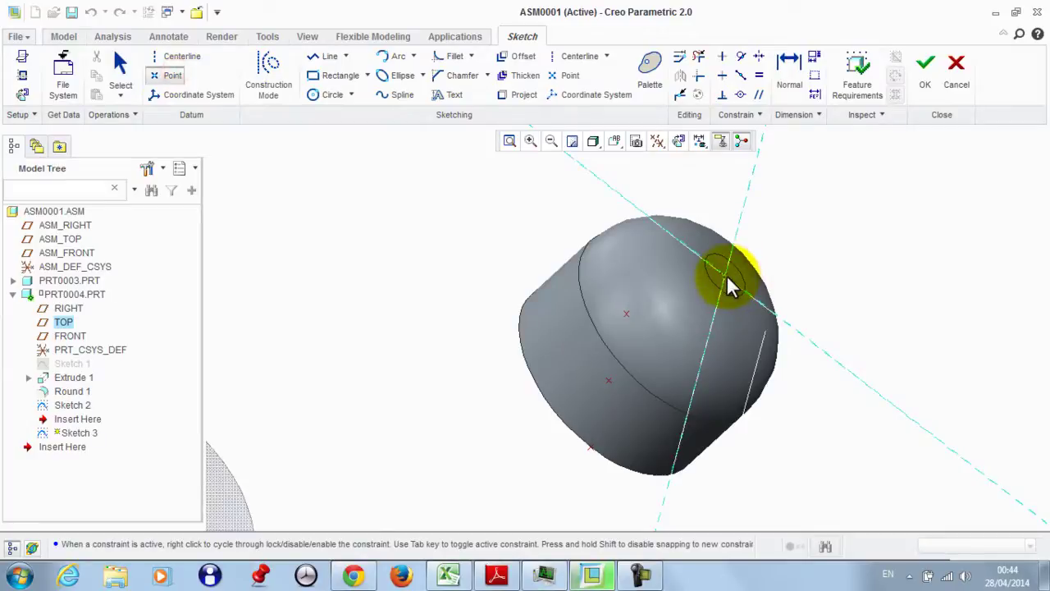
click(925, 67)
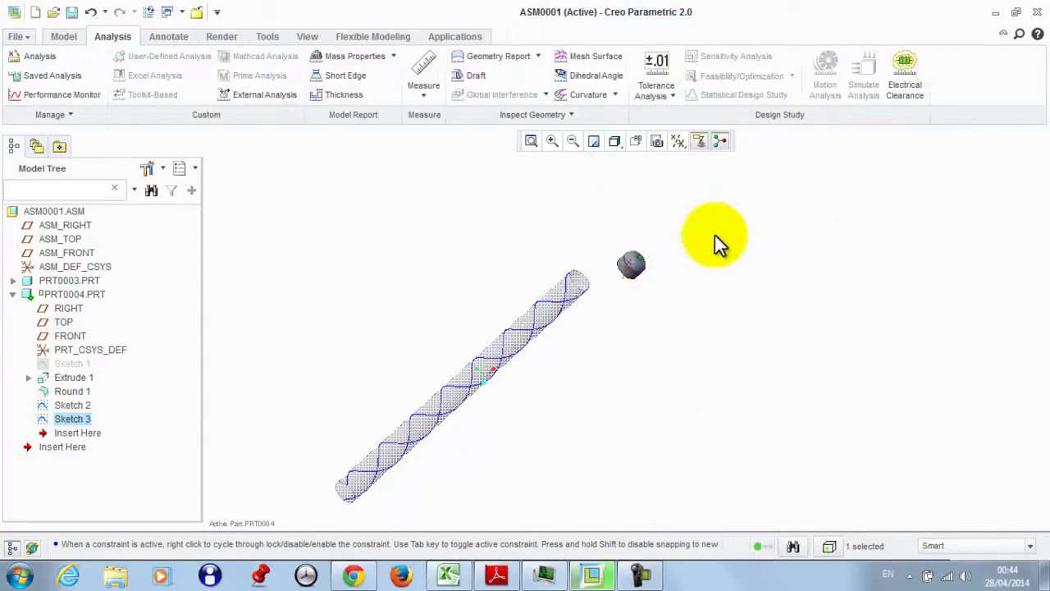
Step: Activate the top-level assembly ASM0001 and hide the Extrude 1 tube surface of PRT0003
right_click(59, 210)
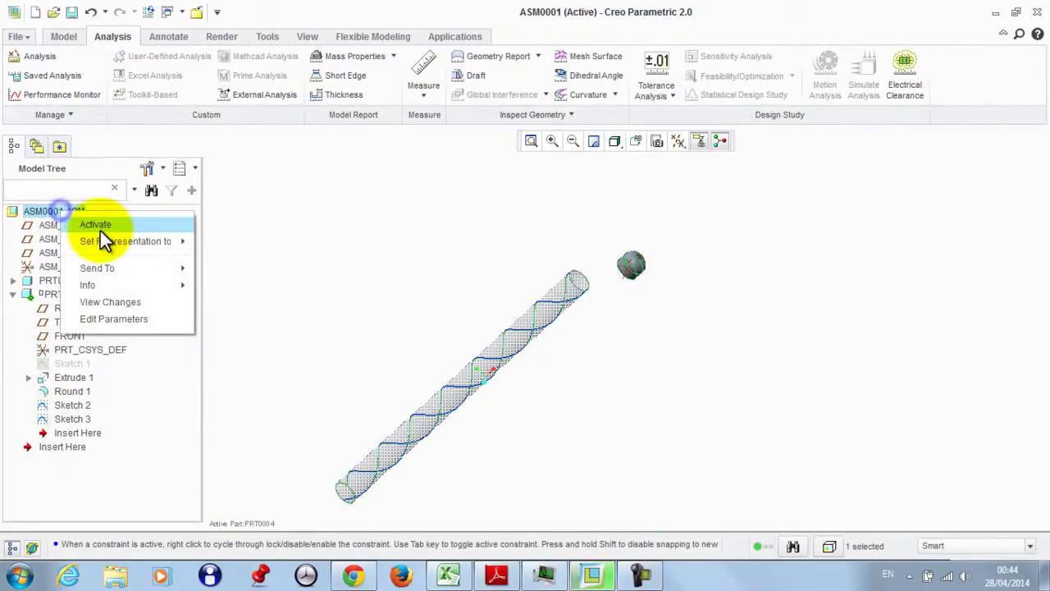
click(98, 226)
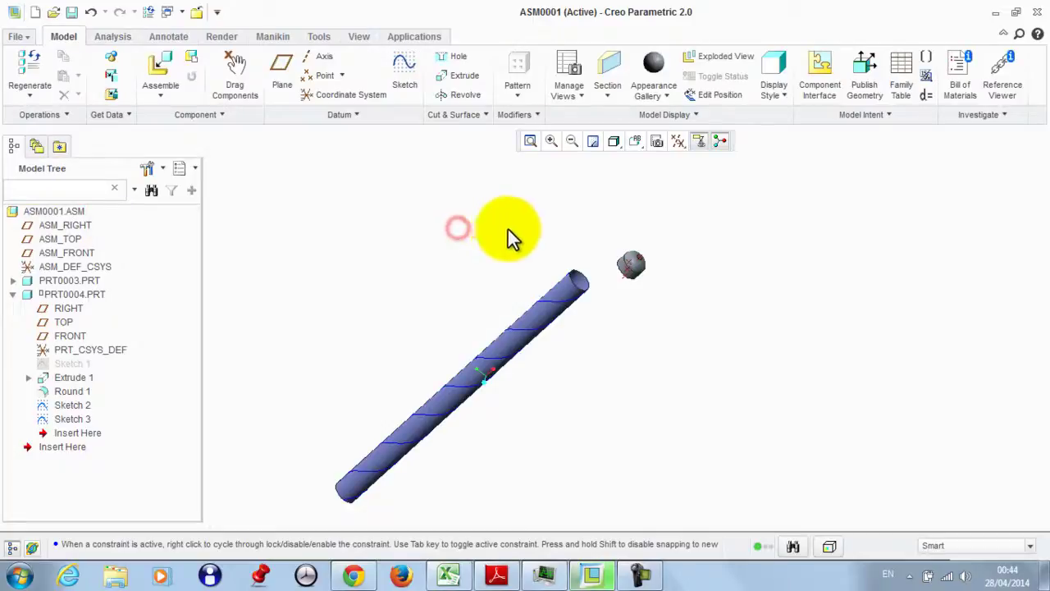
right_click(82, 379)
click(14, 282)
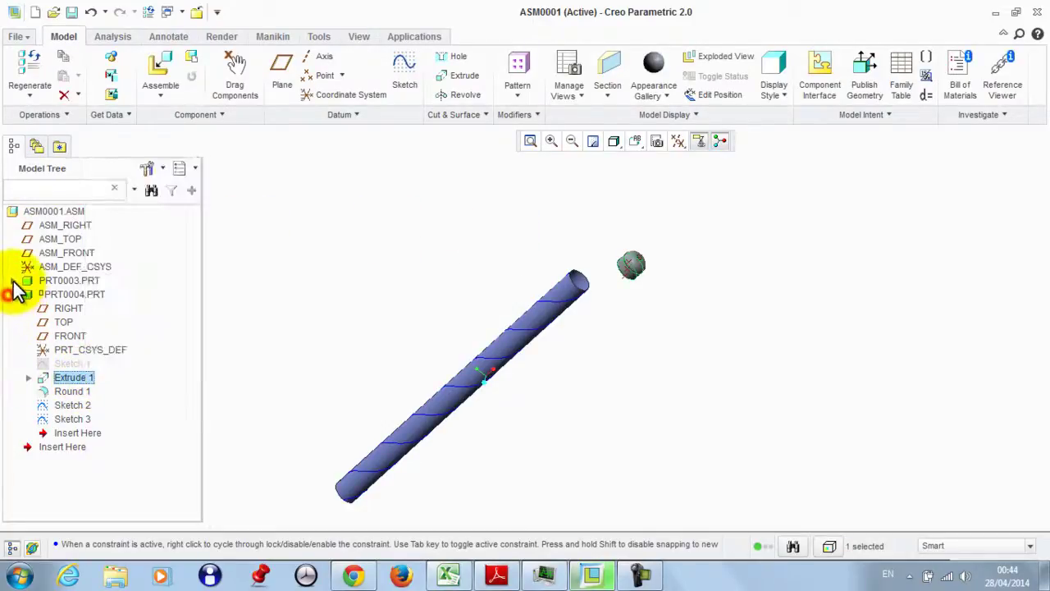
click(13, 280)
right_click(77, 375)
click(92, 333)
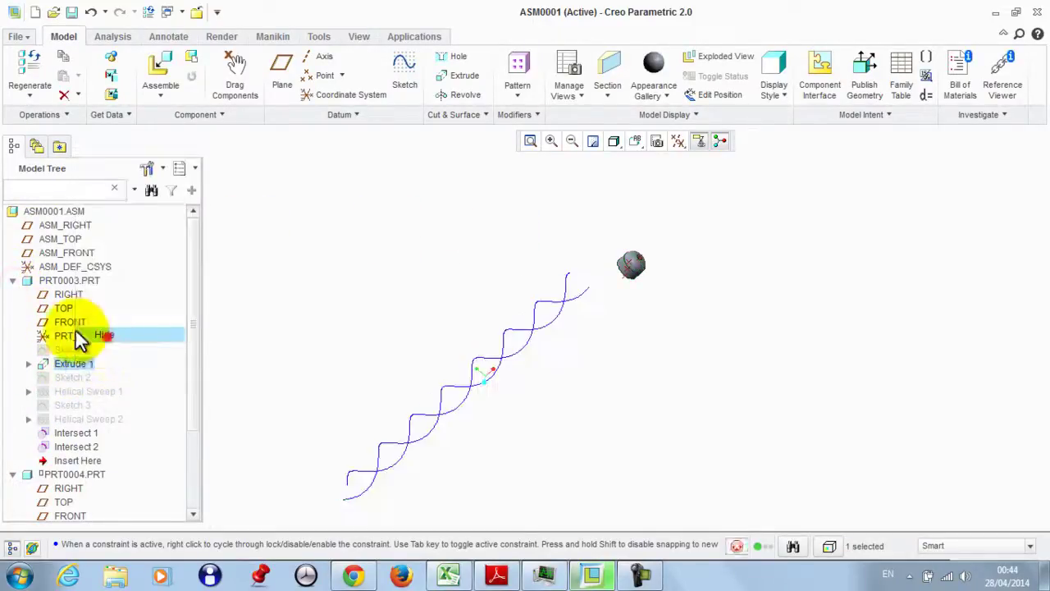
click(15, 281)
Step: Redefine the placement of PRT0004 with a Slot connection and turn off the 3D dragger
right_click(26, 297)
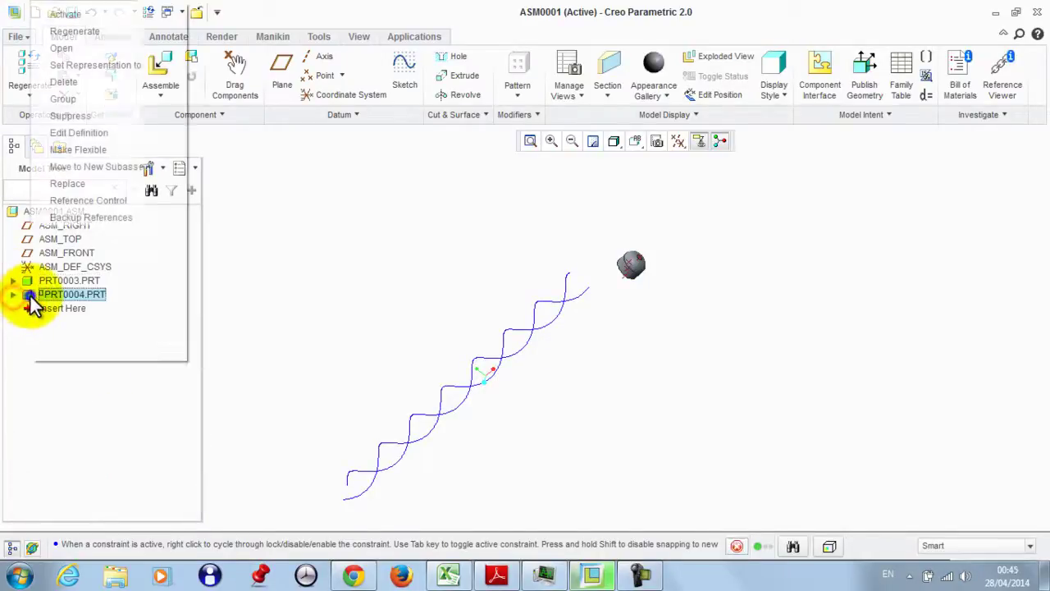
click(110, 134)
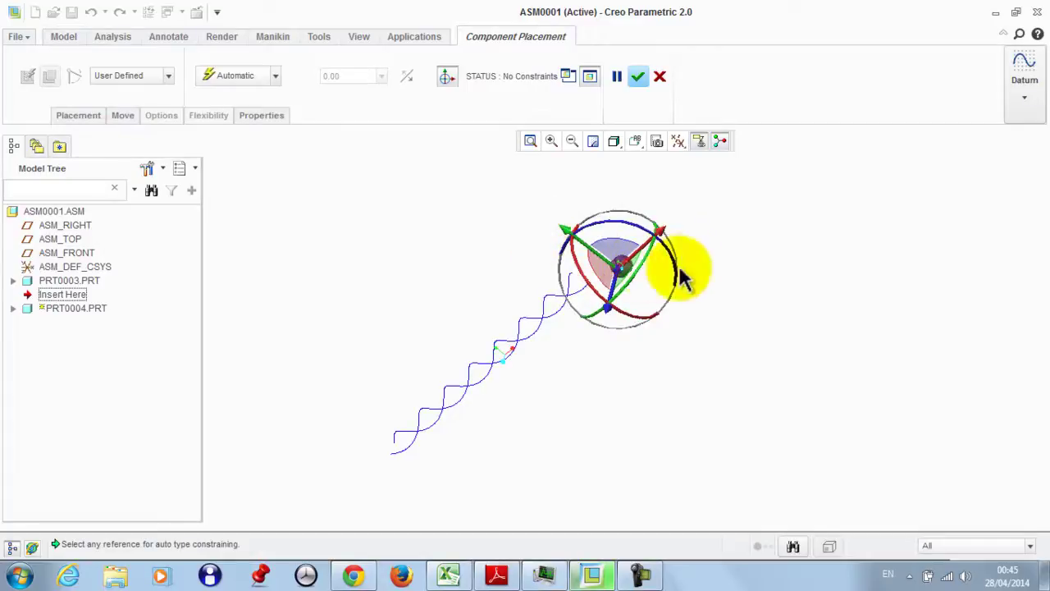
middle_drag(683, 278, 783, 220)
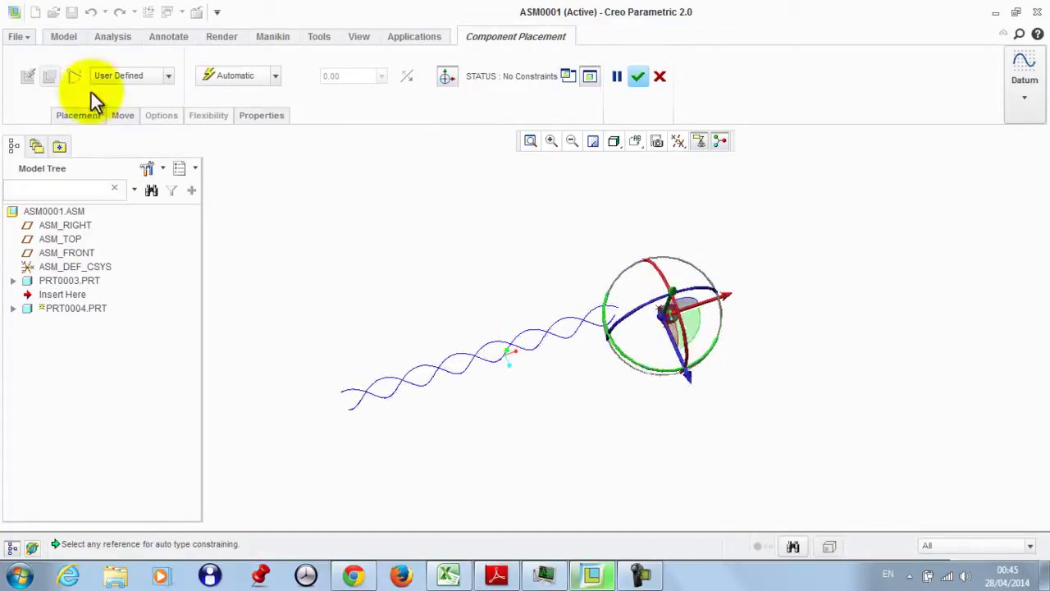
click(118, 79)
click(115, 259)
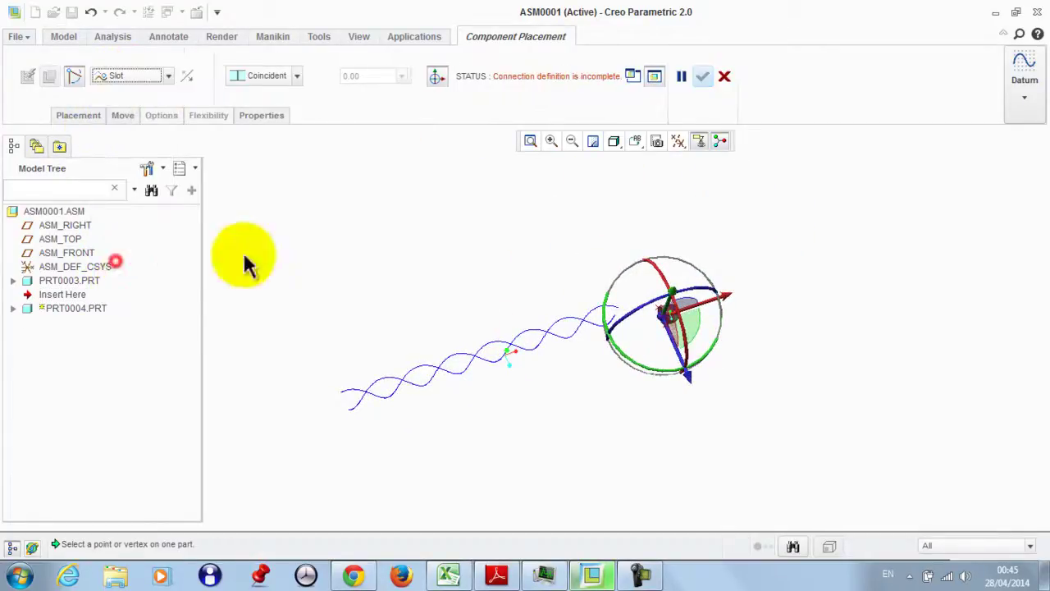
click(435, 76)
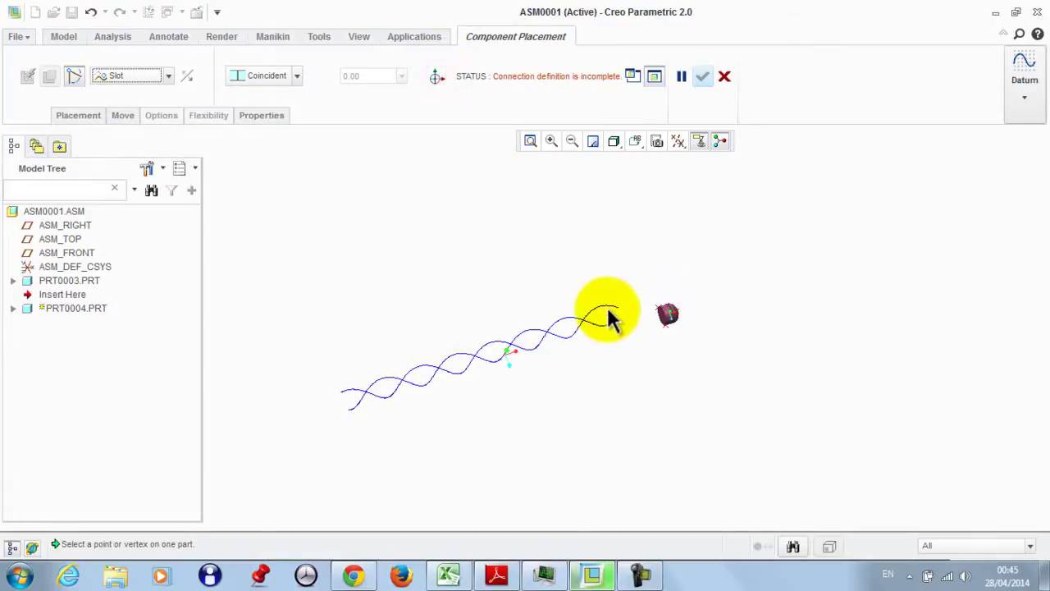
Step: Define PRT0004's first Slot connection with all segments of one helical curve and the datum point on the edge of the cylinder's flat face
click(532, 331)
click(496, 359)
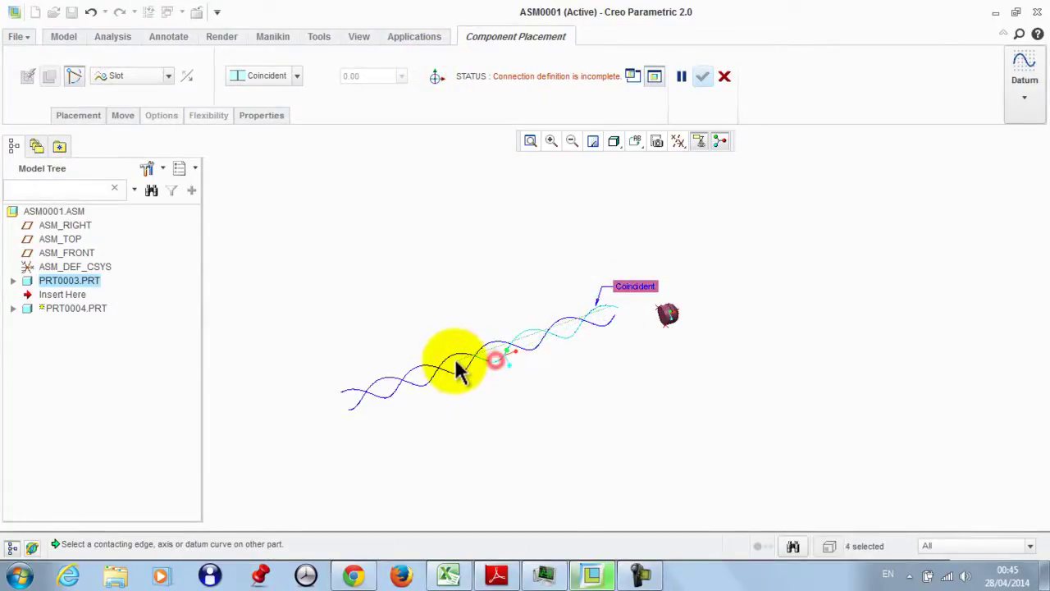
click(456, 356)
click(430, 383)
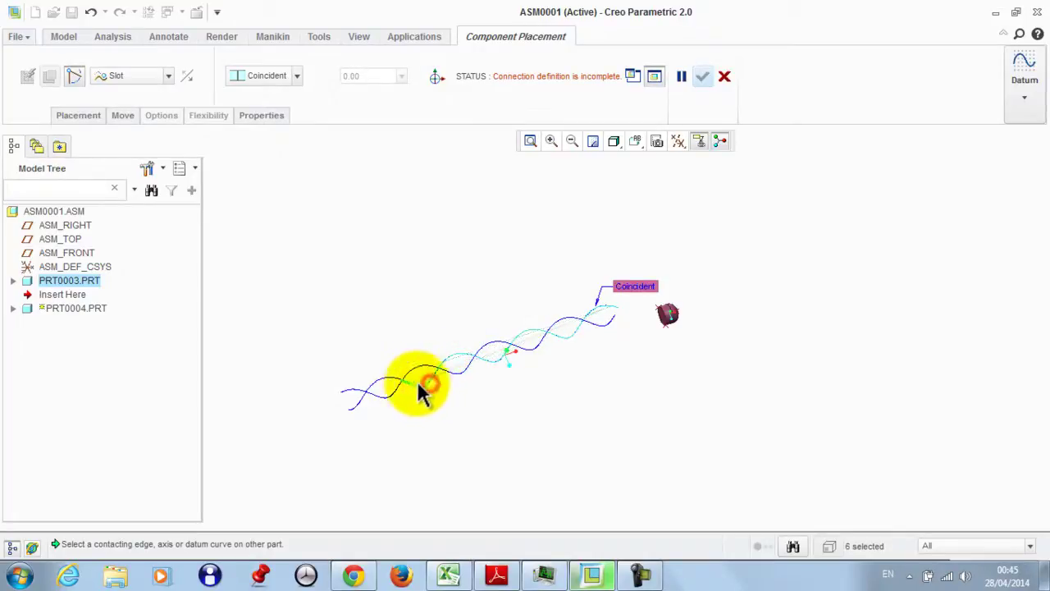
click(357, 405)
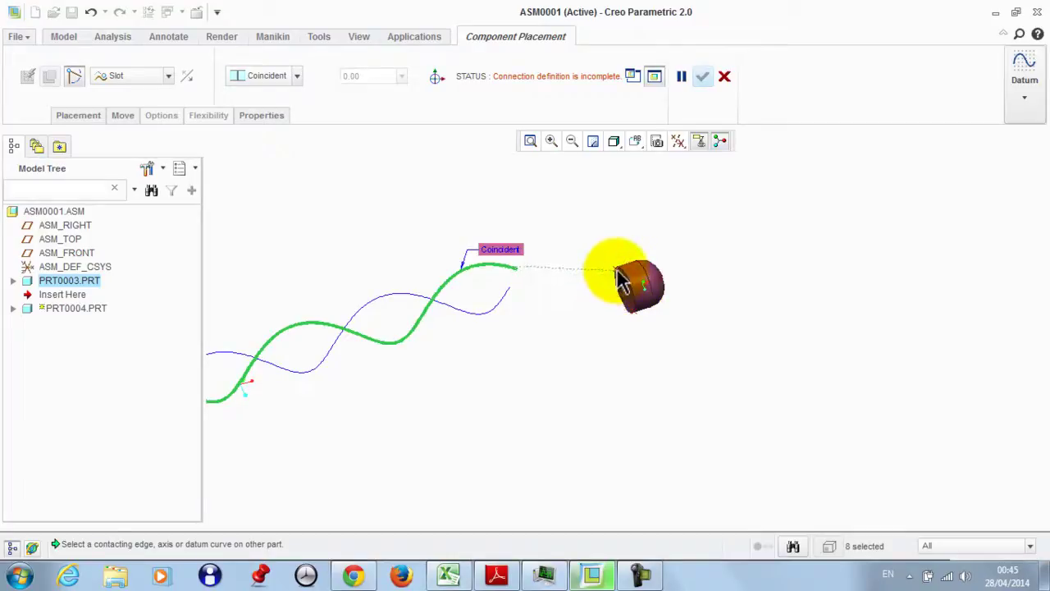
click(617, 271)
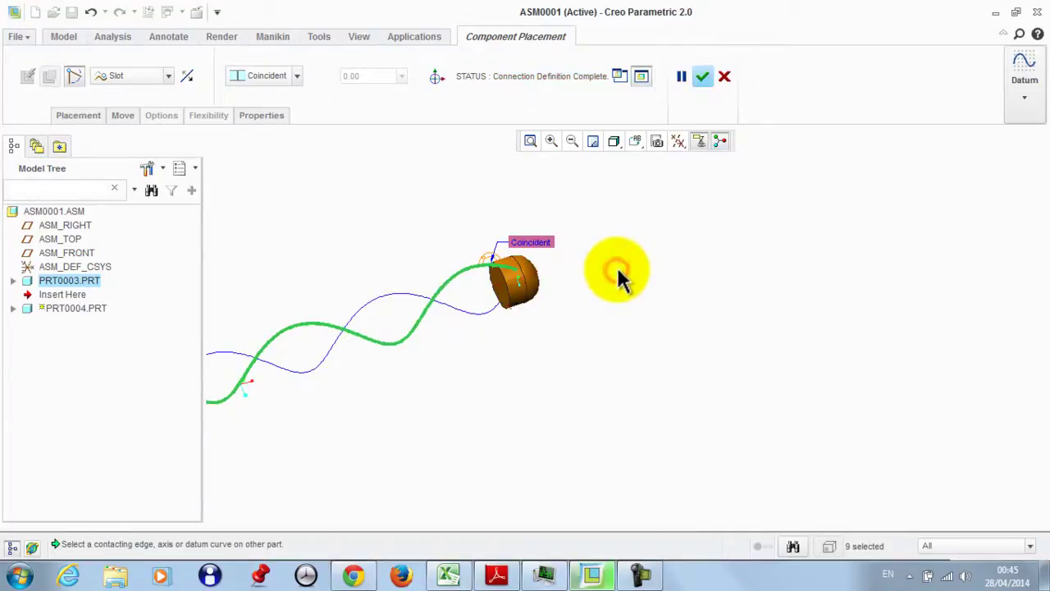
Step: Add a second Slot connection set and select the successive segments of the other helical curve as its path
click(79, 114)
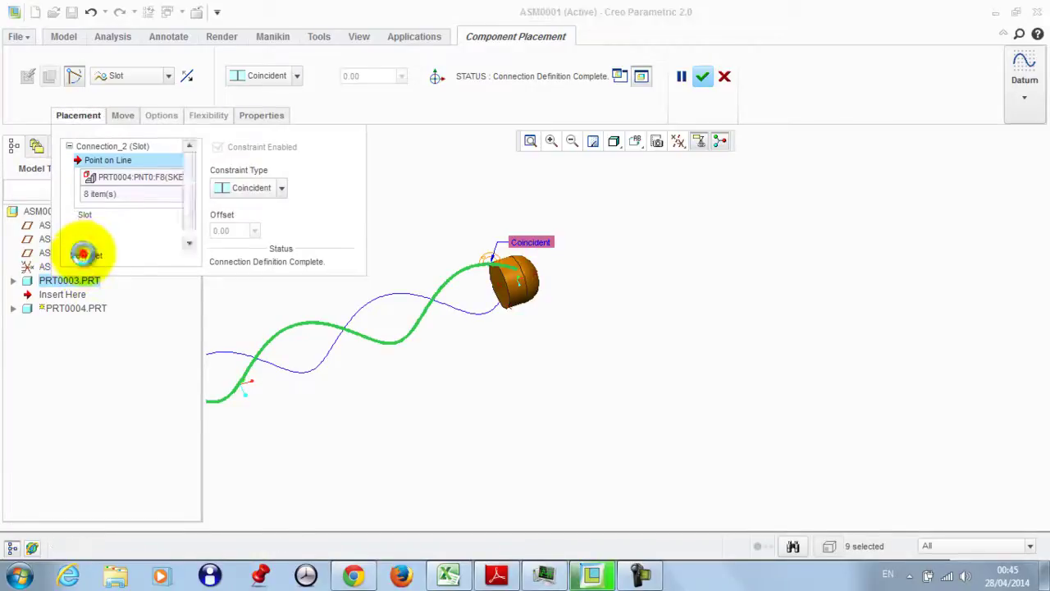
click(84, 254)
click(484, 317)
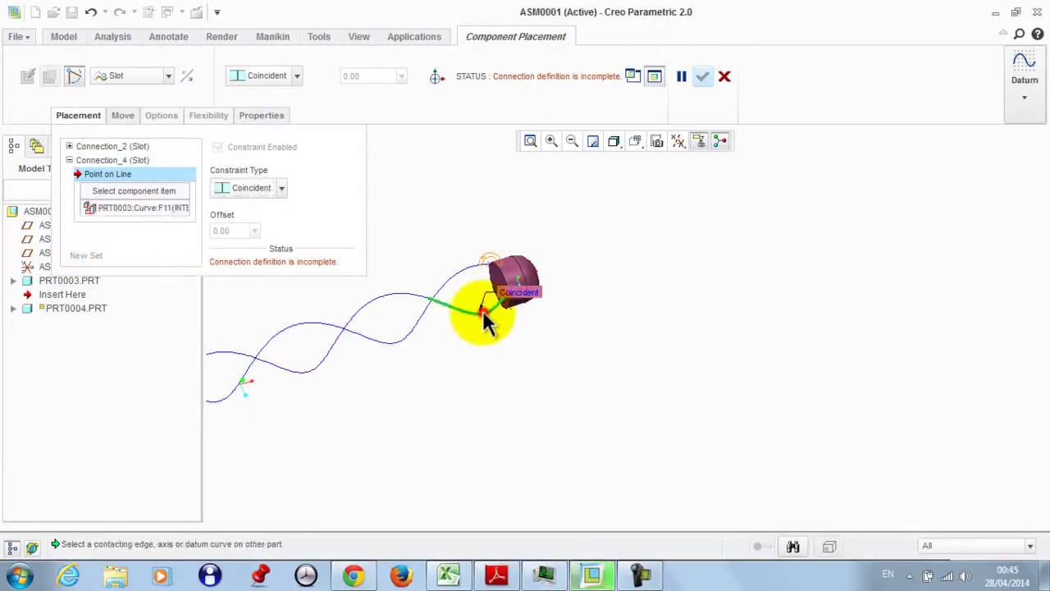
click(401, 295)
ctrl+click(402, 328)
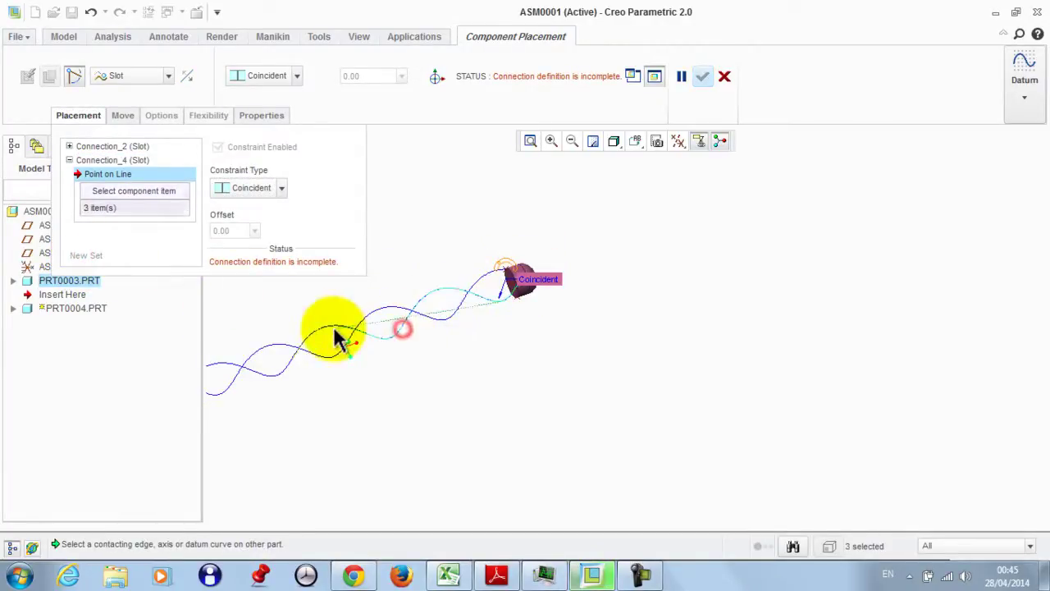
ctrl+click(333, 330)
ctrl+click(282, 373)
ctrl+click(314, 385)
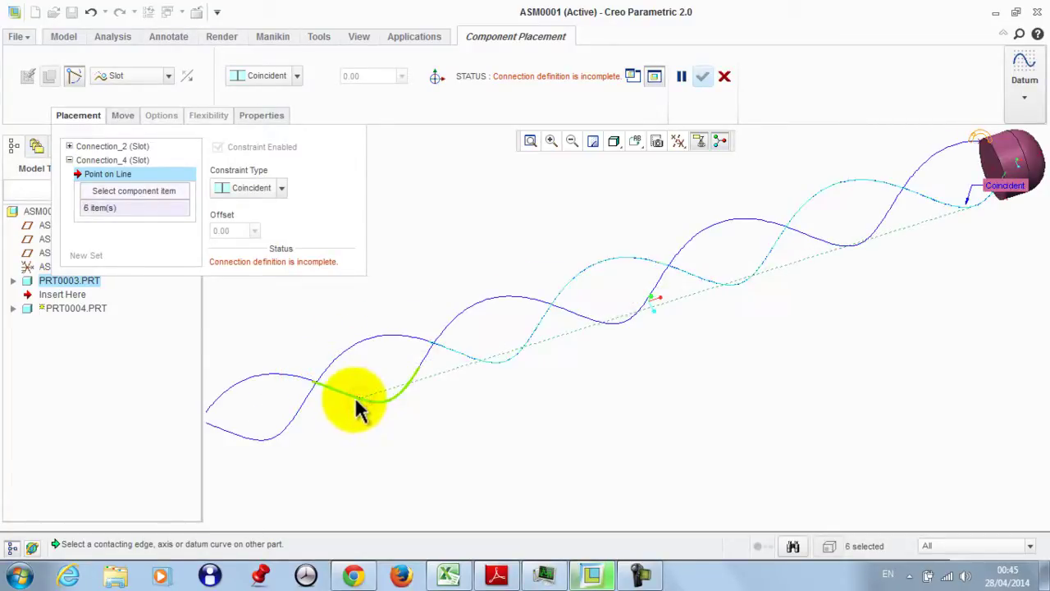
ctrl+click(357, 404)
ctrl+click(410, 344)
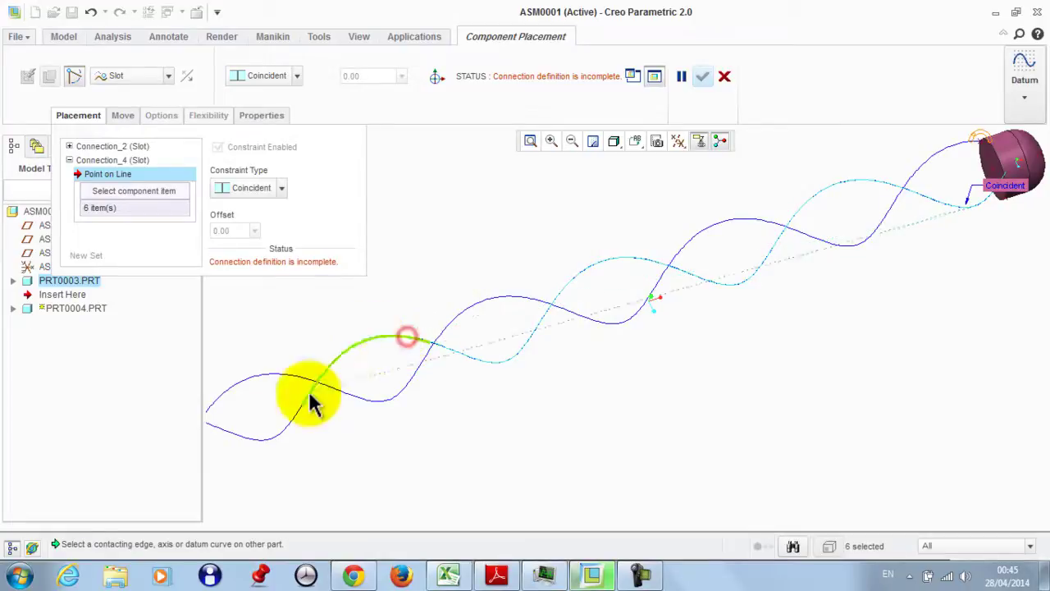
ctrl+click(292, 425)
Step: Complete the second helical path with its last segment, pair it with the opposite edge datum point of PRT0004, and accept the placement
scroll(275, 398, up, 3)
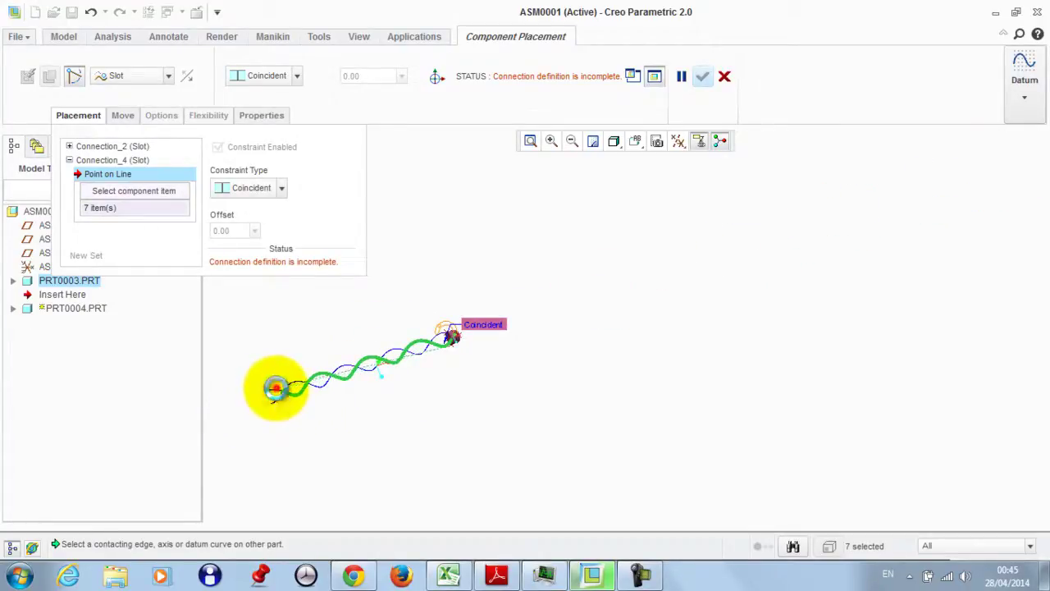
ctrl+click(472, 337)
middle_drag(476, 336, 447, 374)
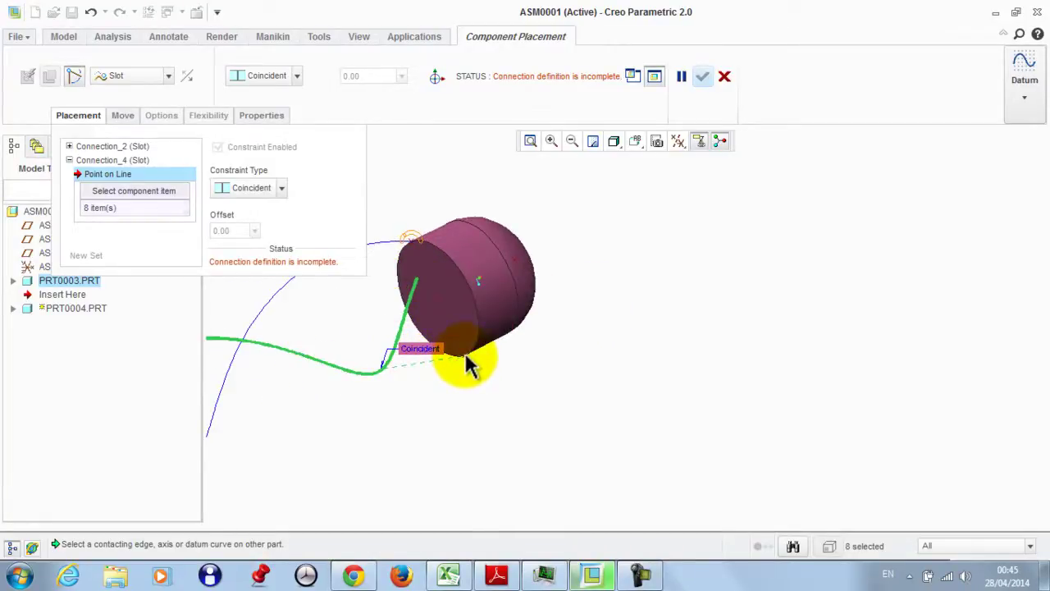
click(468, 361)
middle_drag(468, 363, 573, 349)
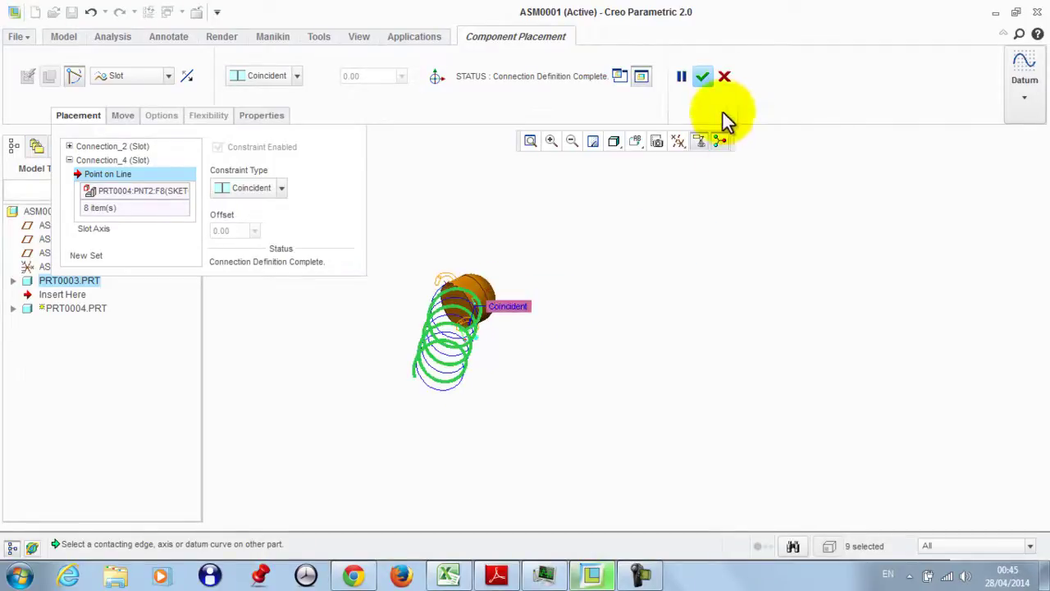
click(702, 76)
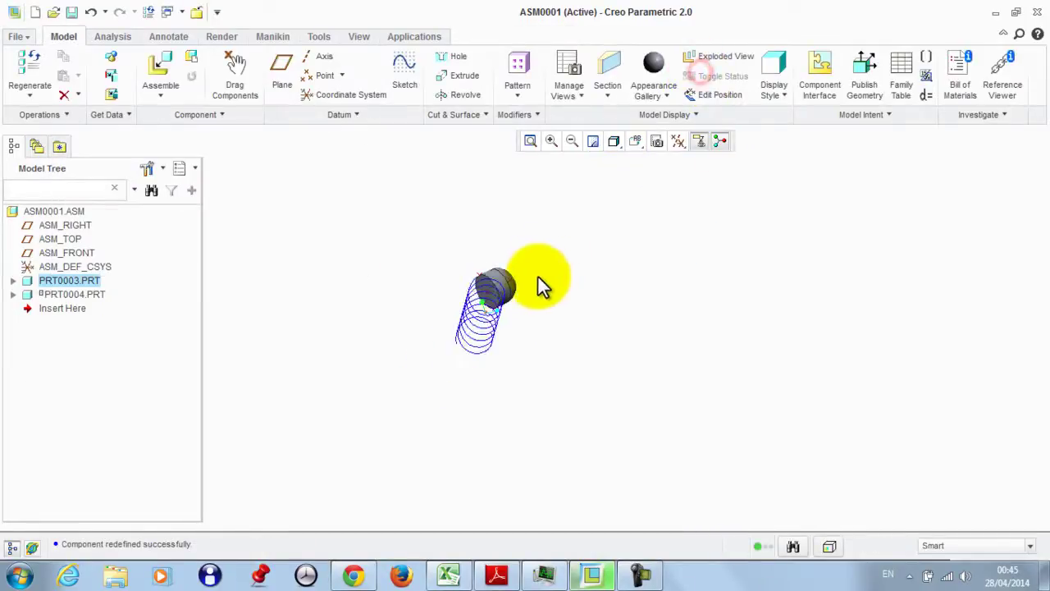
Step: Activate PRT0003 and start a sketch on its TOP datum plane, viewed square to the sketching plane
right_click(61, 281)
click(123, 14)
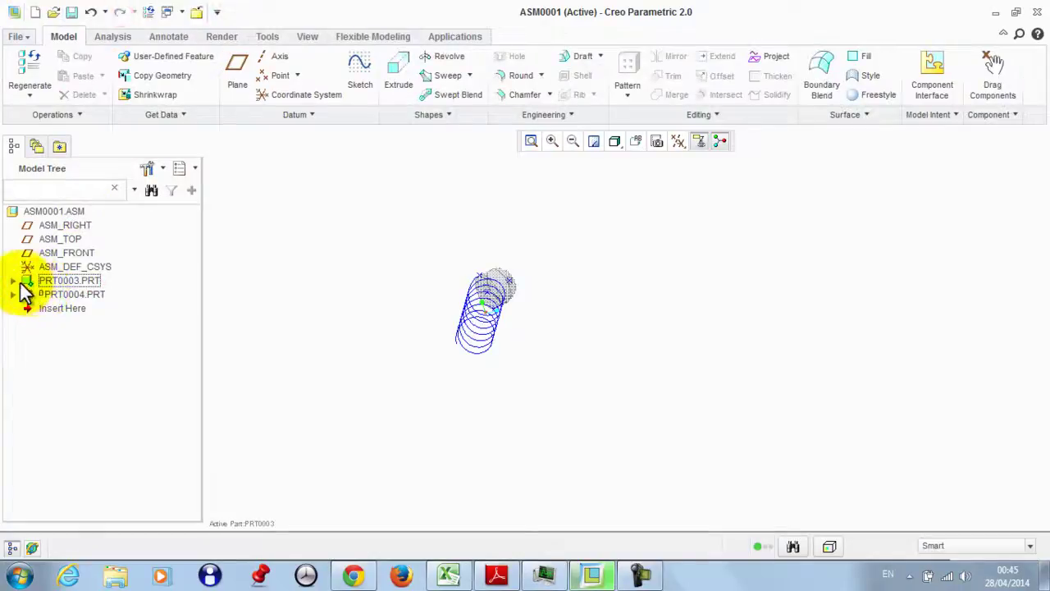
click(13, 281)
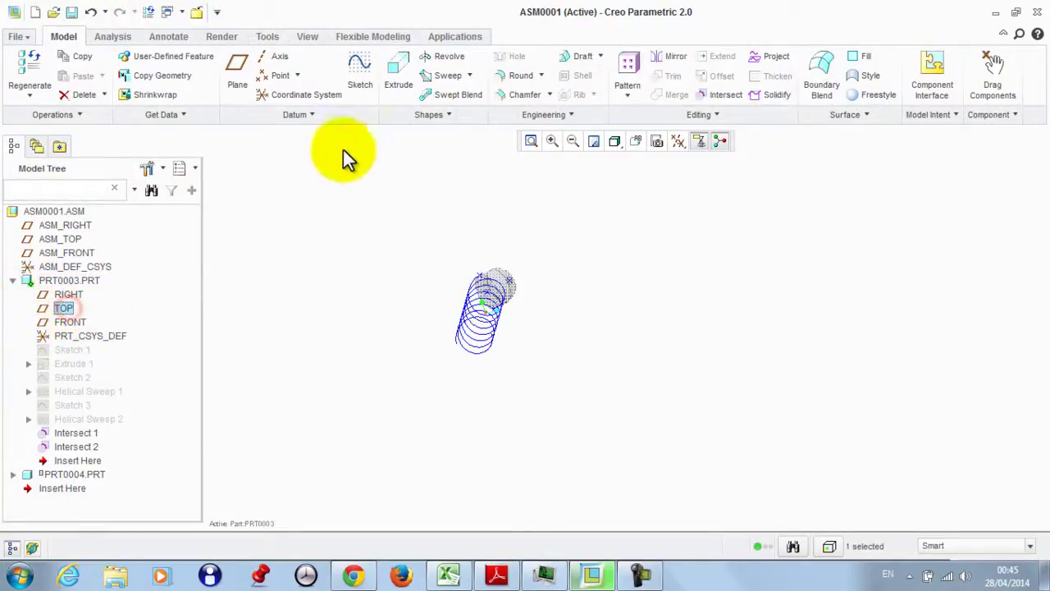
click(359, 74)
click(678, 141)
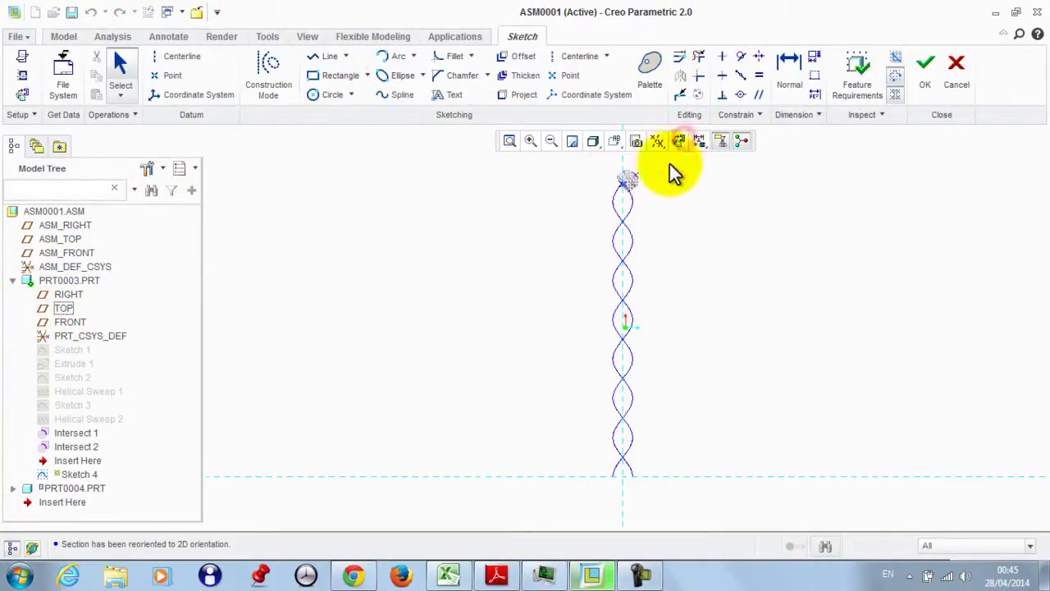
Step: Add the upper end point of the helical intersection curve as a sketch reference
click(326, 58)
scroll(605, 402, up, 3)
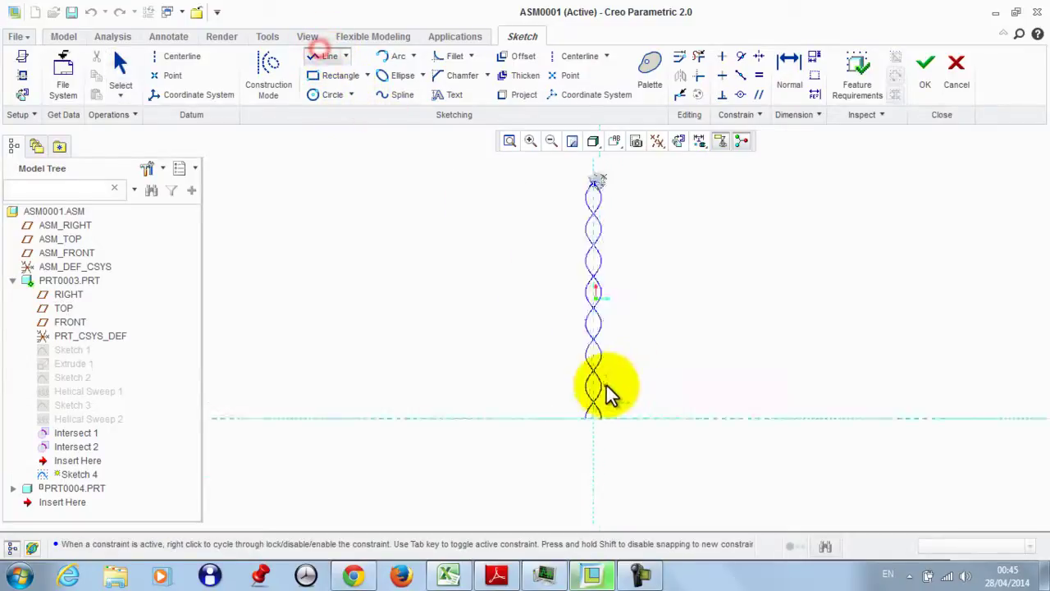
scroll(595, 427, down, 3)
scroll(595, 277, up, 10)
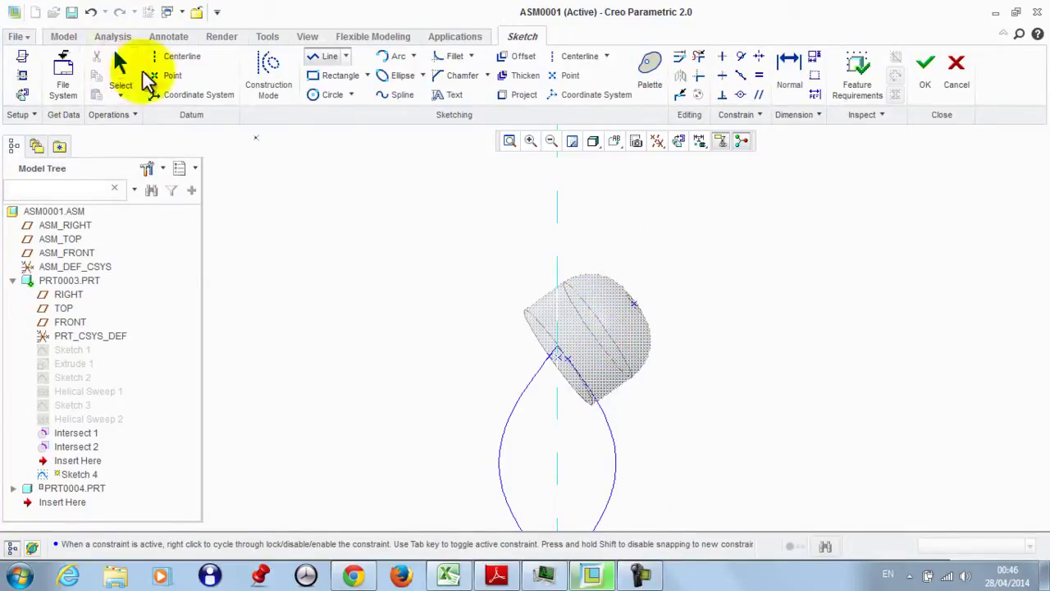
click(22, 75)
middle_drag(451, 321, 561, 345)
scroll(566, 347, up, 3)
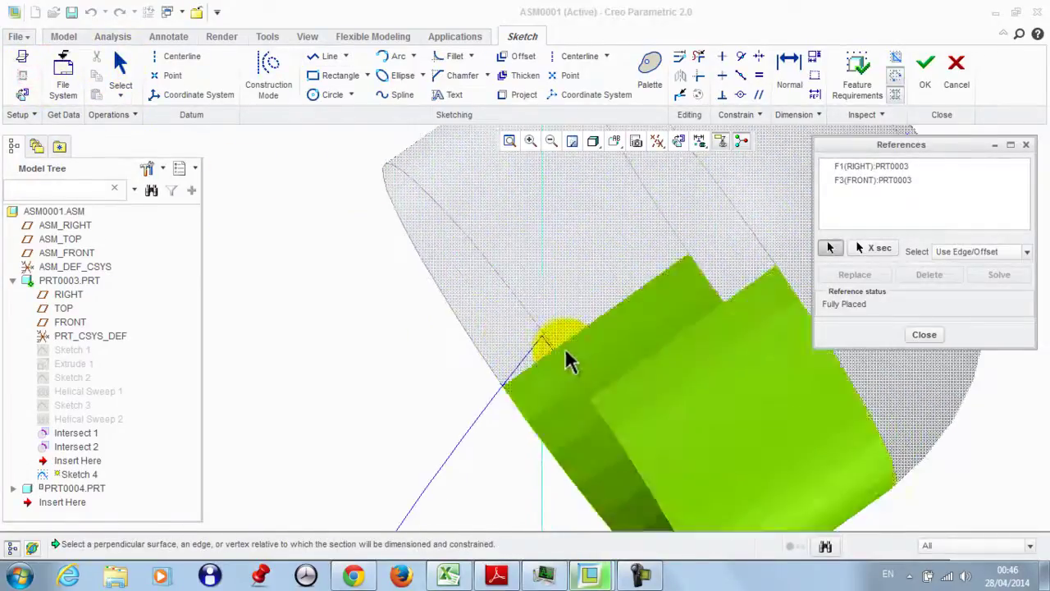
click(542, 346)
scroll(534, 344, down, 4)
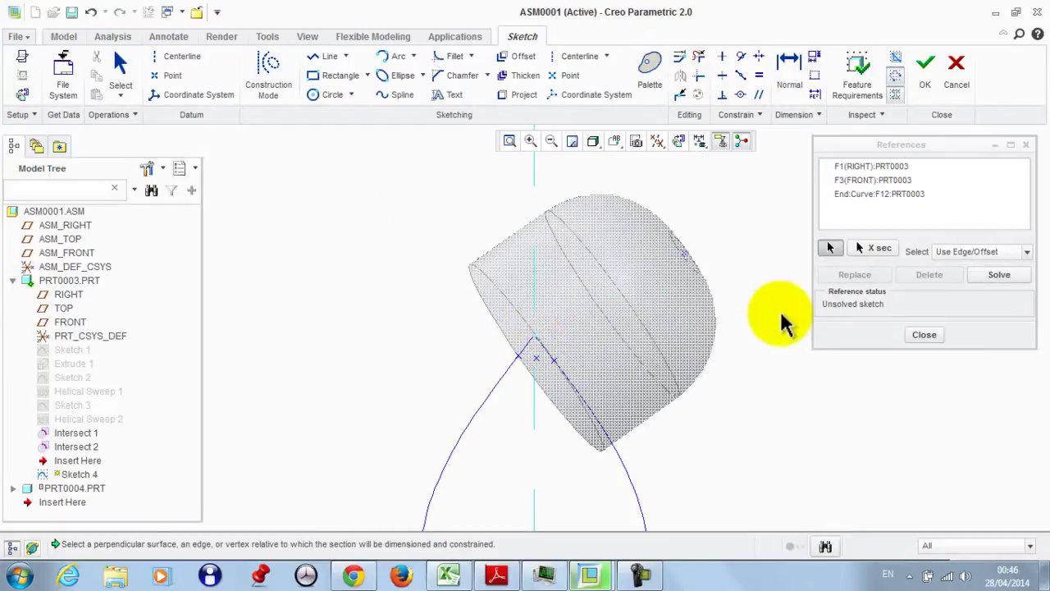
click(926, 336)
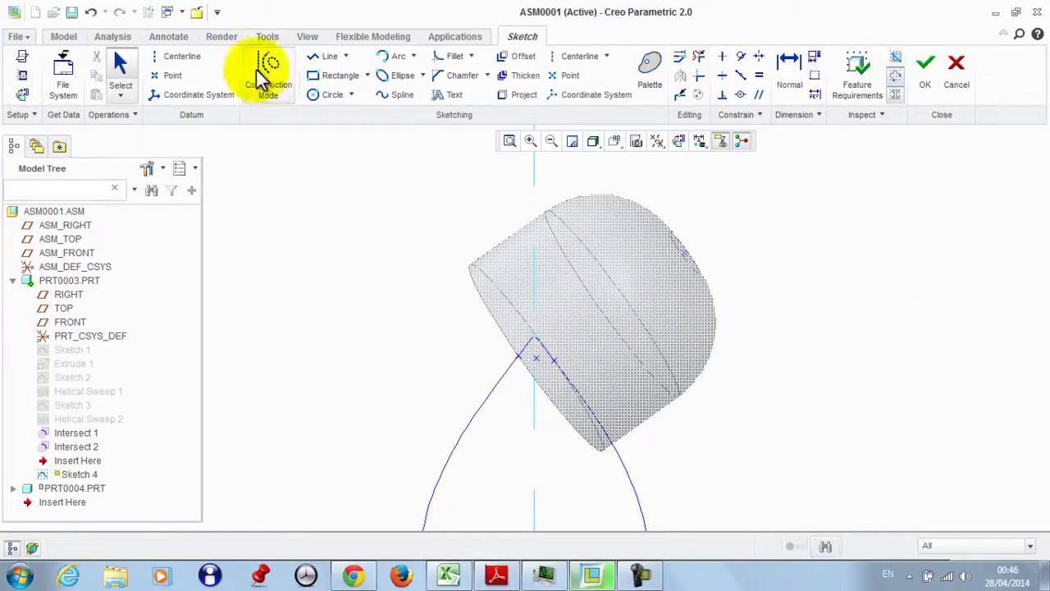
Step: Sketch a vertical line along the helix axis from the horizontal reference to the curve's upper end point, and finish the sketch
click(312, 55)
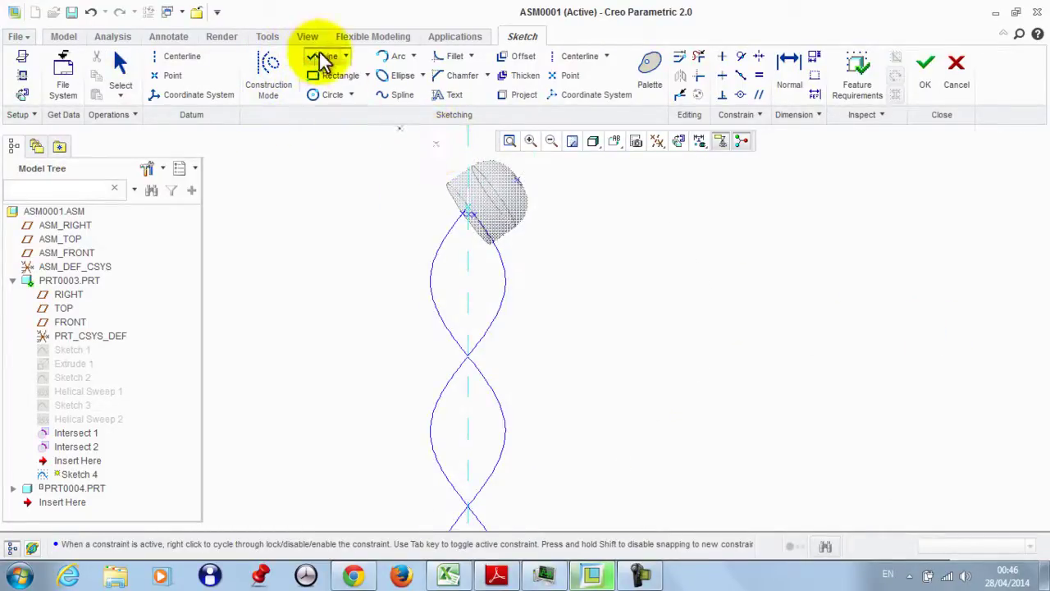
scroll(469, 211, up, 3)
scroll(530, 375, down, 2)
scroll(460, 447, up, 2)
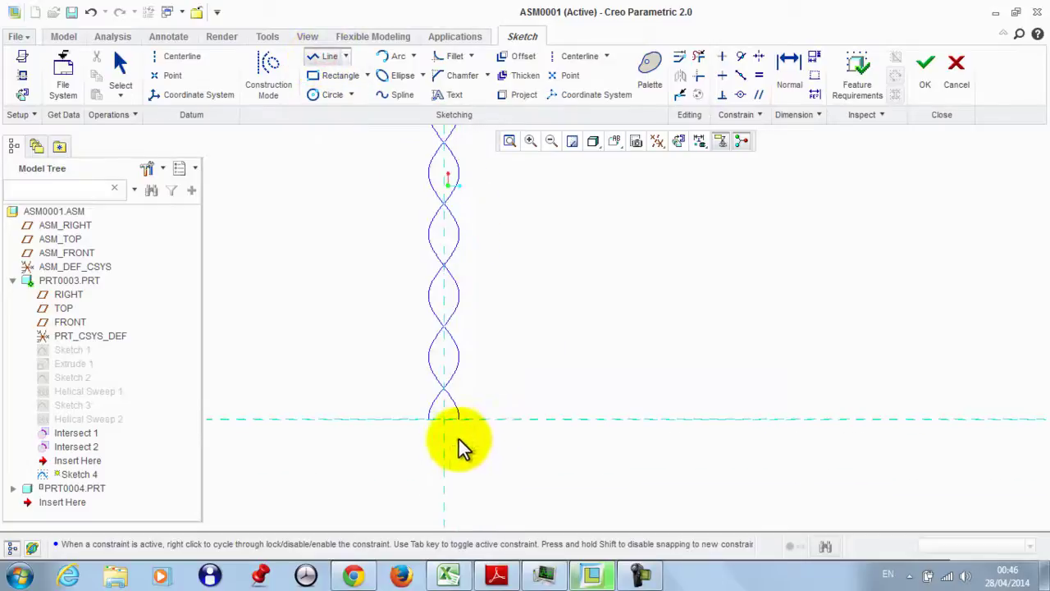
scroll(443, 426, down, 2)
scroll(435, 277, up, 5)
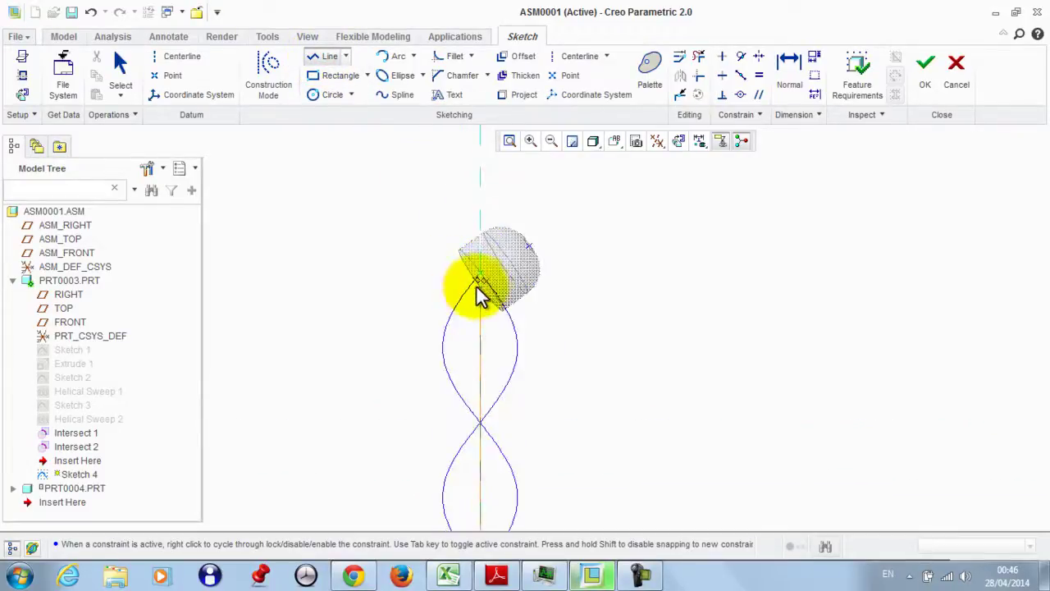
scroll(481, 283, up, 3)
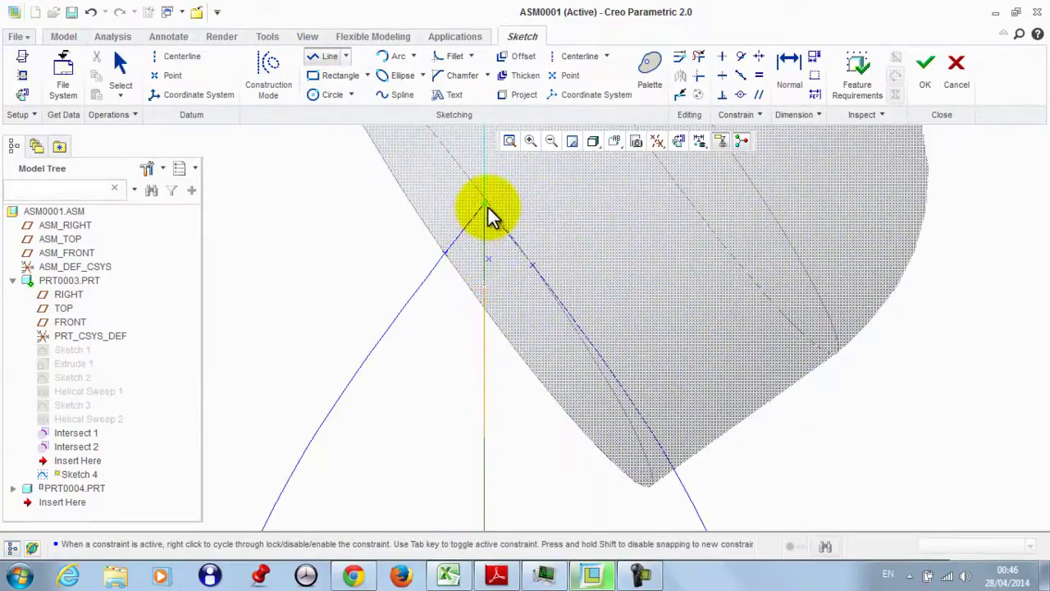
middle_click(347, 218)
click(461, 210)
scroll(459, 223, down, 1)
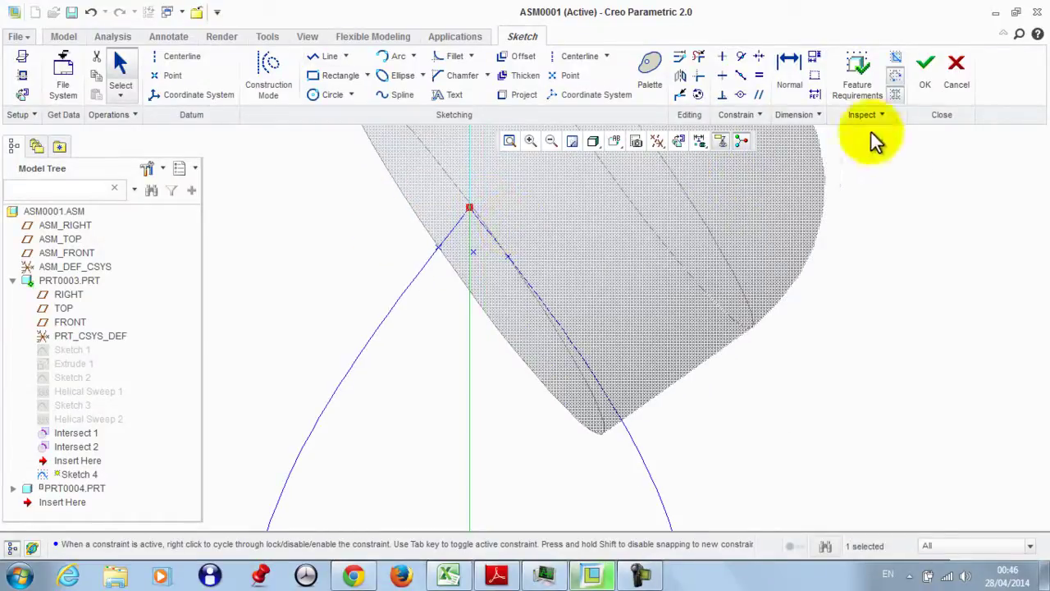
click(925, 69)
Step: Activate the top-level assembly ASM0001 and open the placement definition of PRT0004 for editing
scroll(532, 254, down, 3)
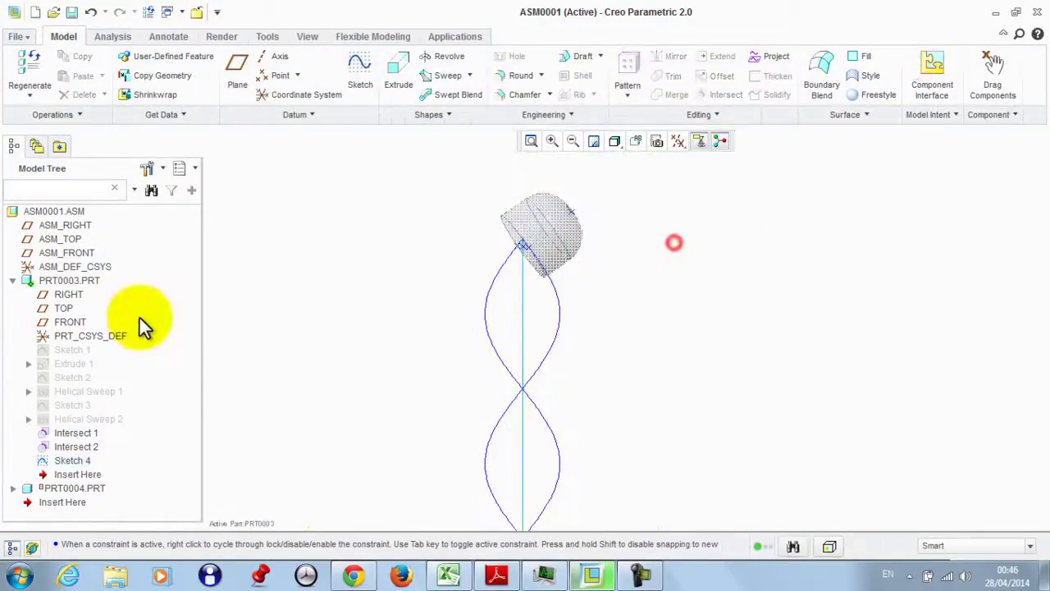
right_click(70, 213)
click(101, 225)
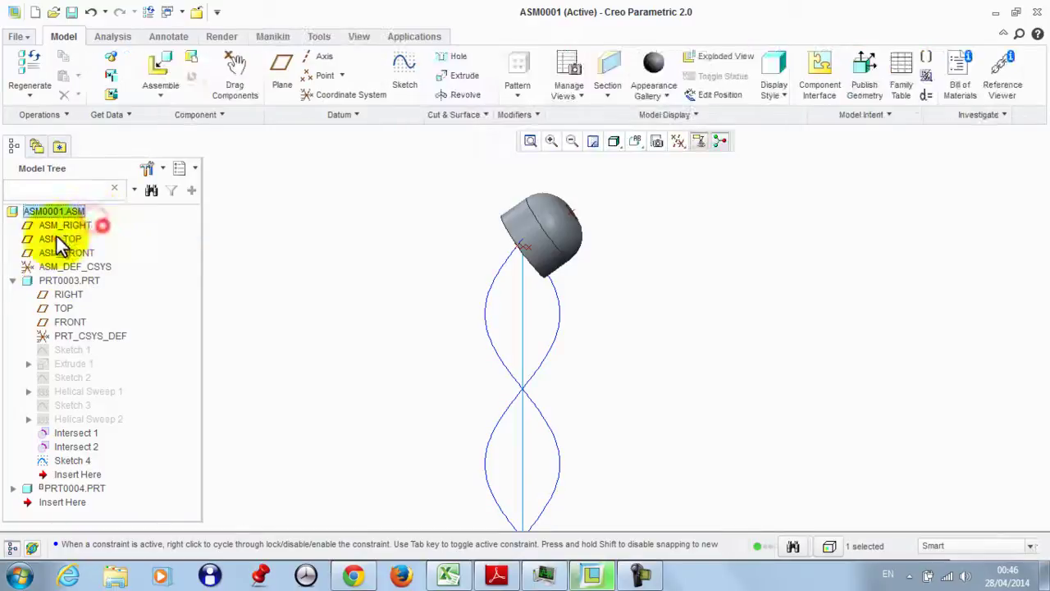
click(15, 282)
right_click(59, 293)
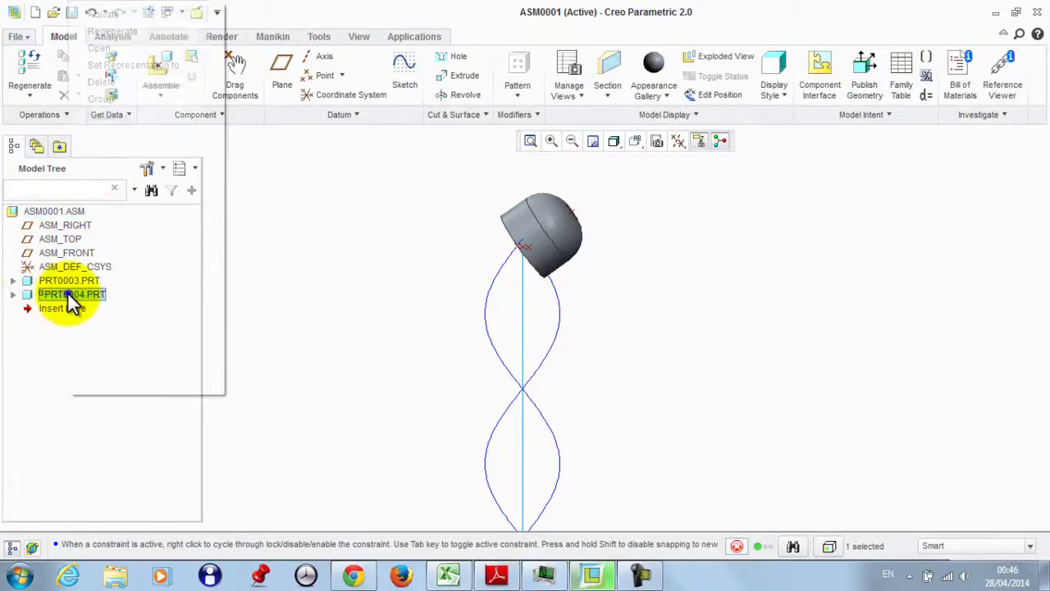
click(131, 135)
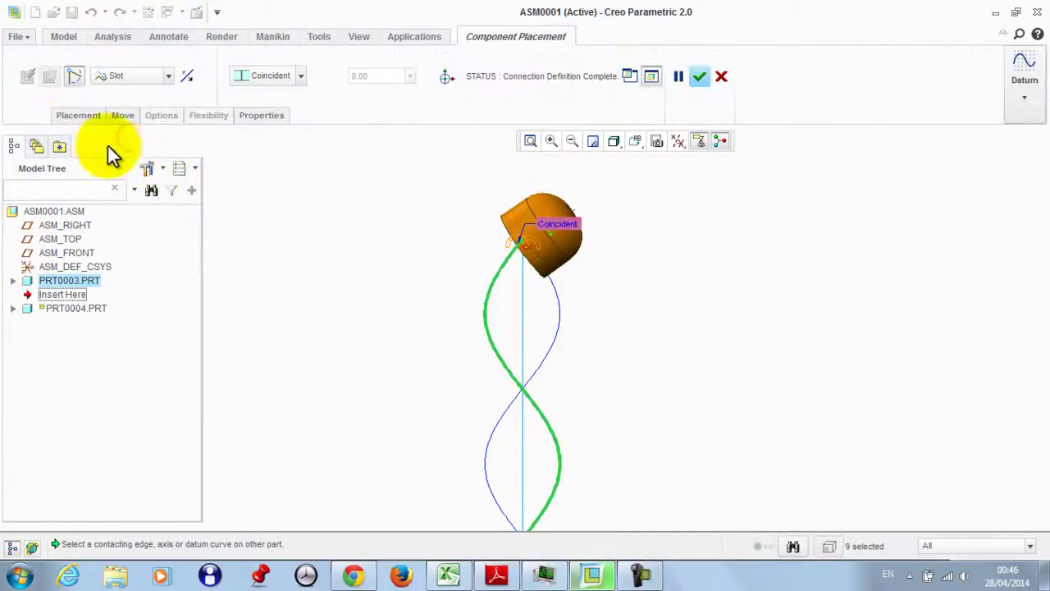
Step: Add a third Slot connection that ties the datum point at the centre of PRT0004's flat face to the straight axis line
click(75, 116)
click(90, 256)
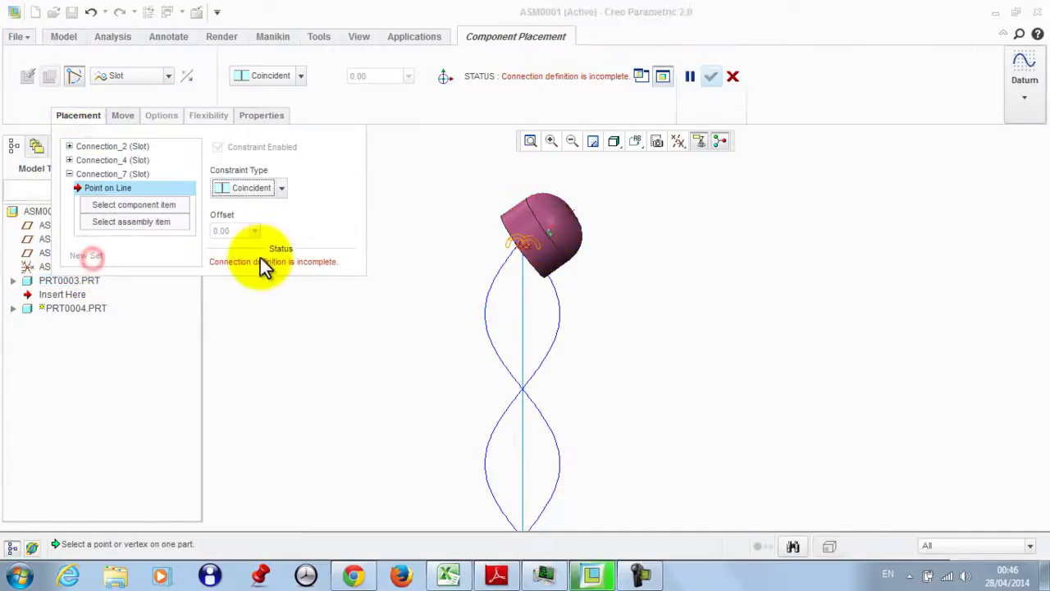
scroll(623, 271, down, 3)
scroll(591, 275, up, 2)
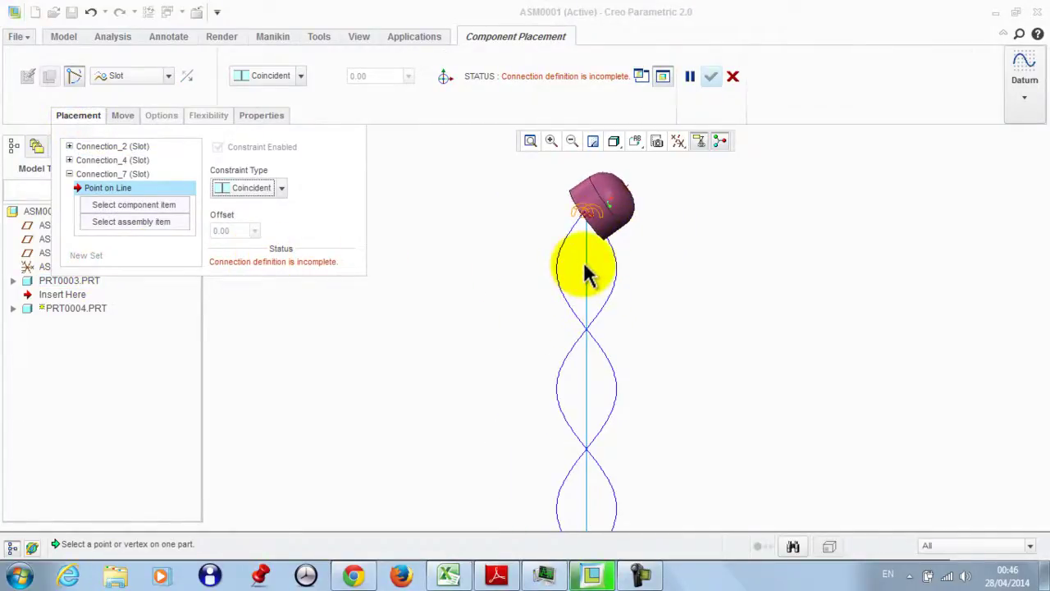
click(588, 264)
middle_drag(621, 262, 548, 287)
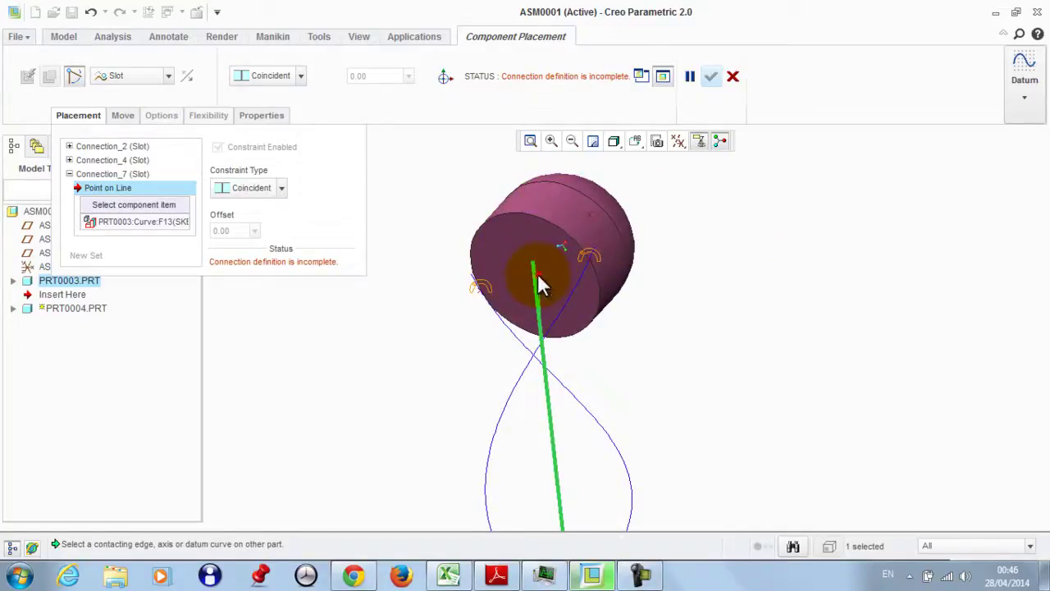
click(540, 283)
scroll(539, 277, down, 4)
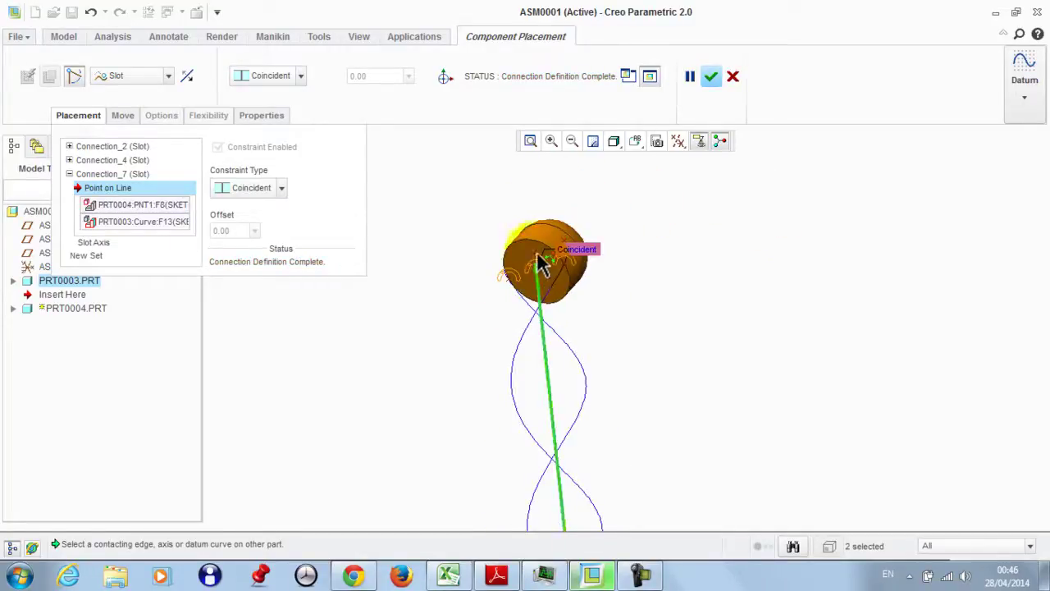
Step: Add a fourth Slot connection that ties the datum point on PRT0004's rounded end to the straight axis line
click(92, 257)
scroll(640, 230, up, 2)
middle_drag(633, 234, 508, 349)
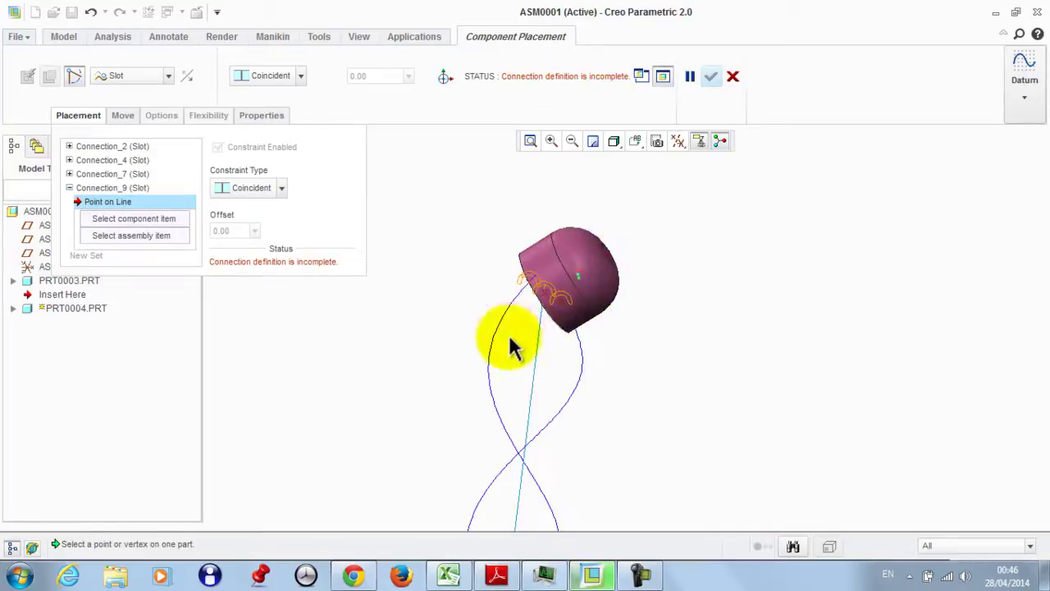
click(538, 347)
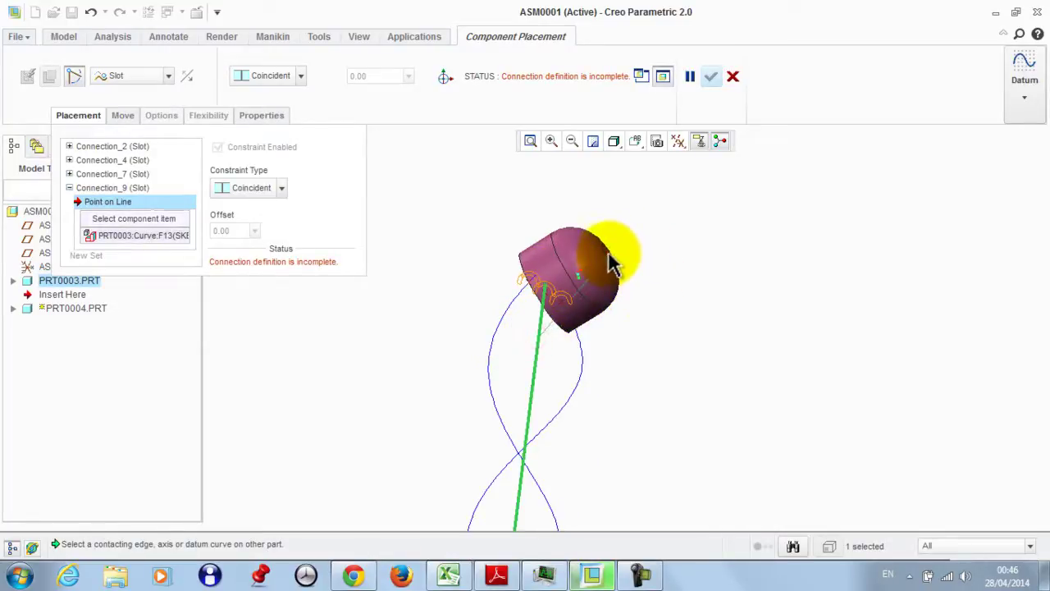
click(611, 260)
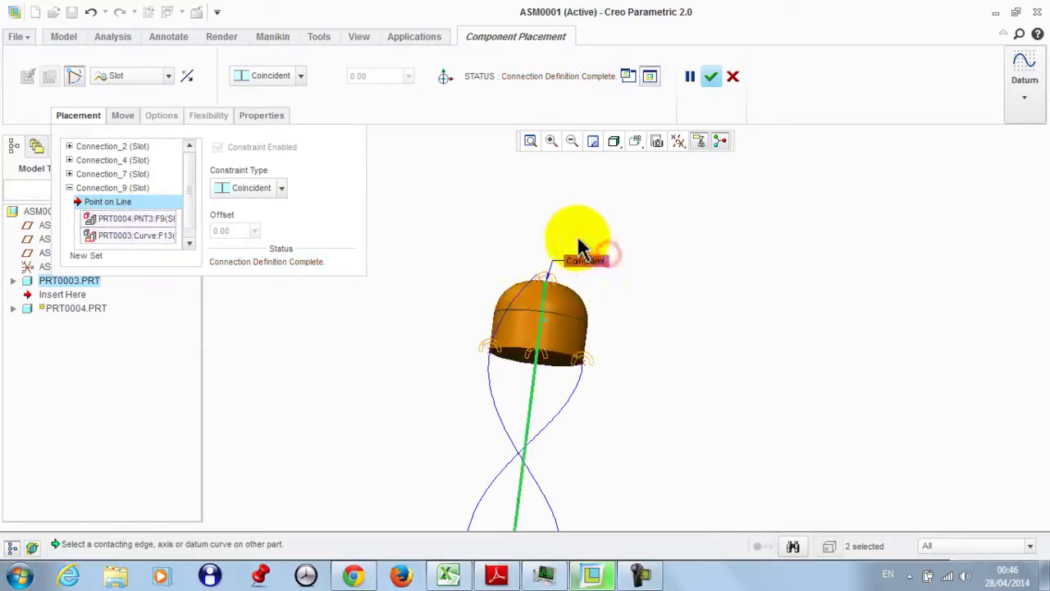
Step: Set the lower end point of the straight axis line as the zero reference for the third Slot connection's slot axis
scroll(579, 241, down, 2)
middle_drag(572, 247, 752, 326)
scroll(661, 310, up, 3)
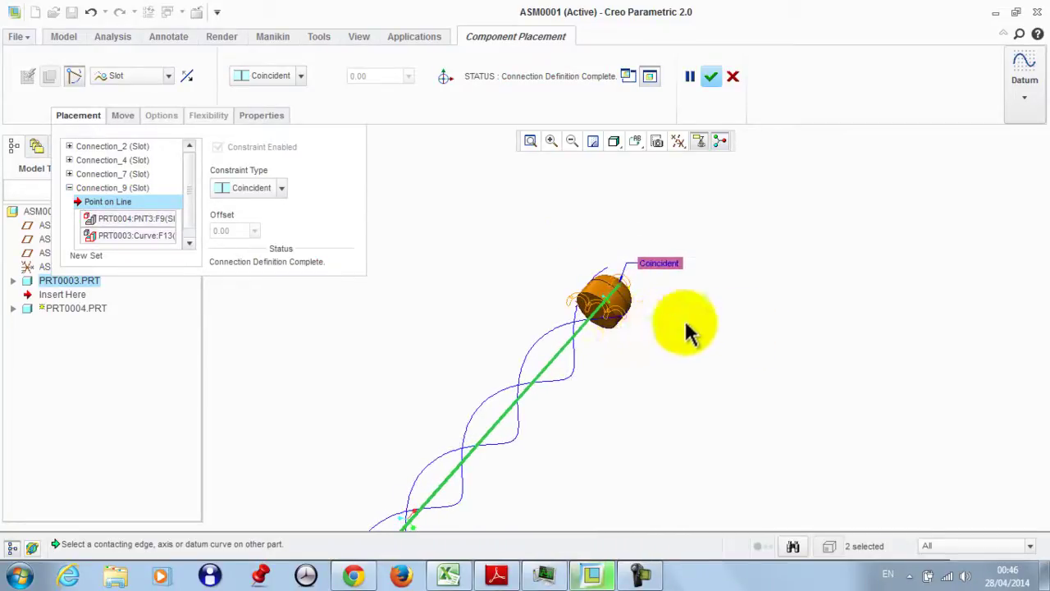
middle_drag(571, 321, 535, 252)
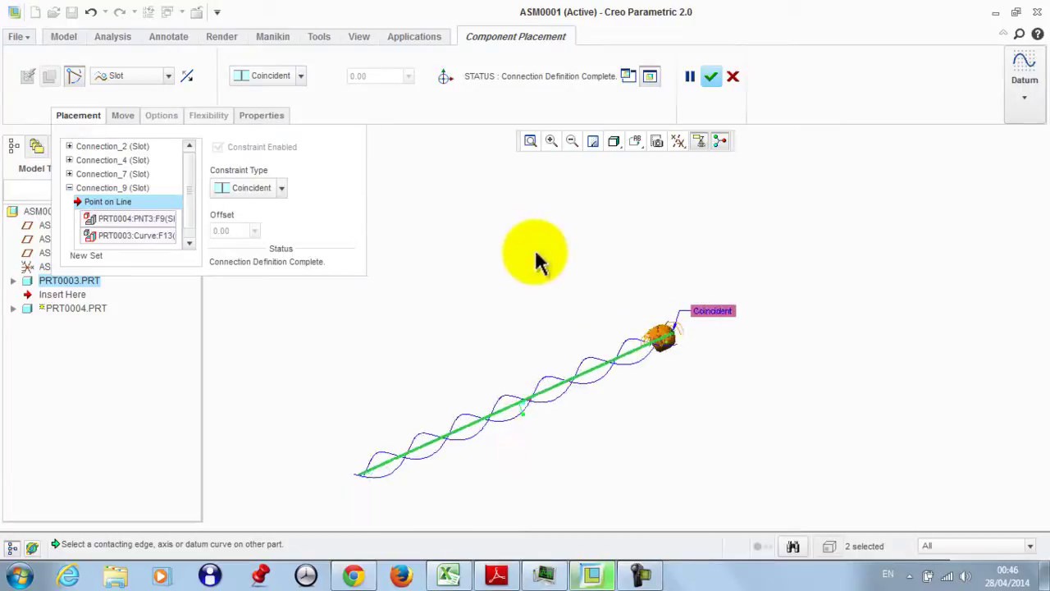
click(75, 175)
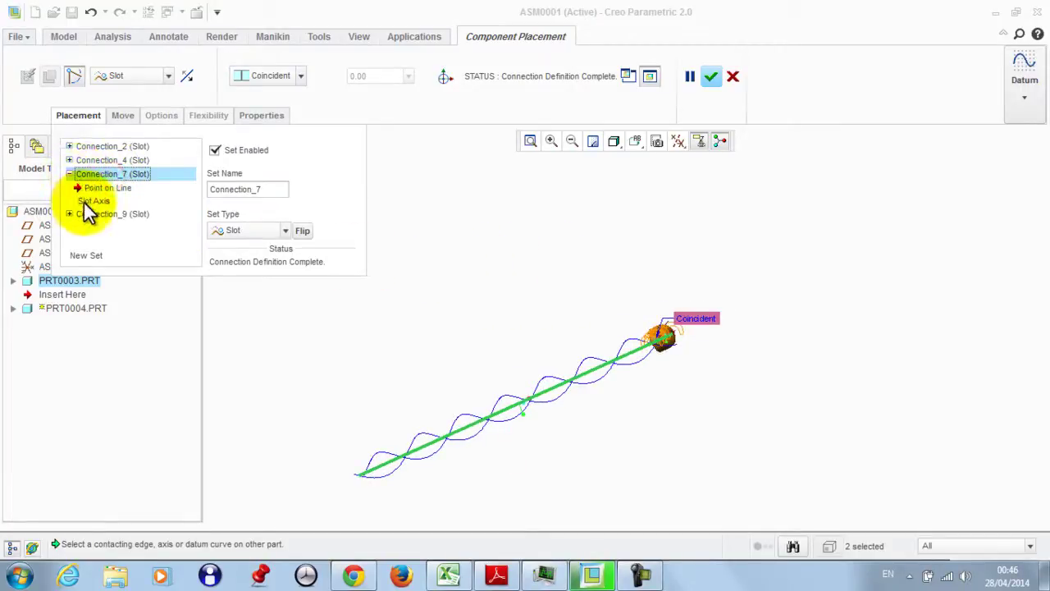
click(84, 201)
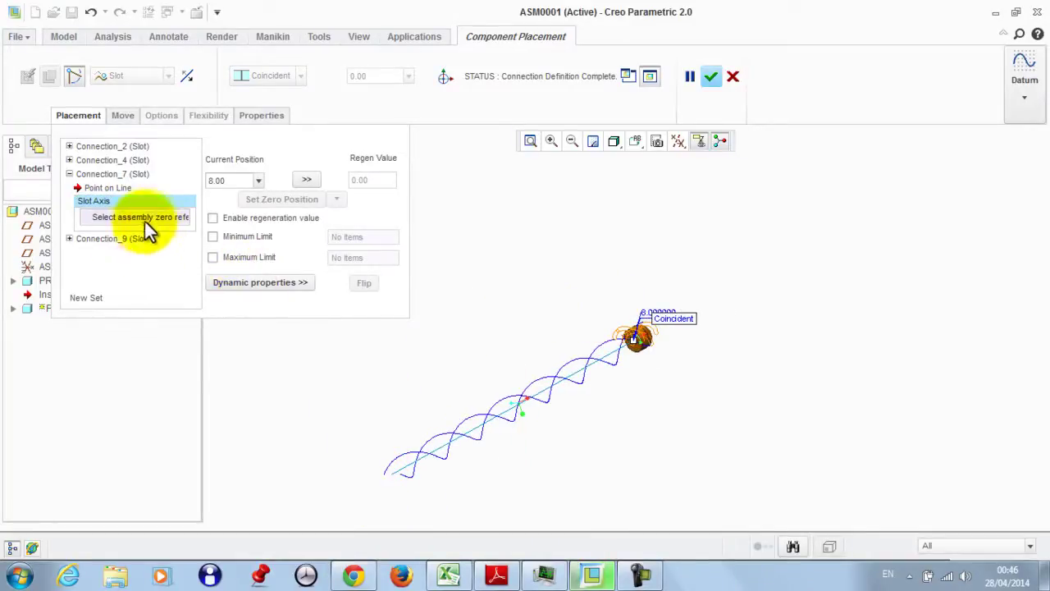
scroll(398, 459, up, 3)
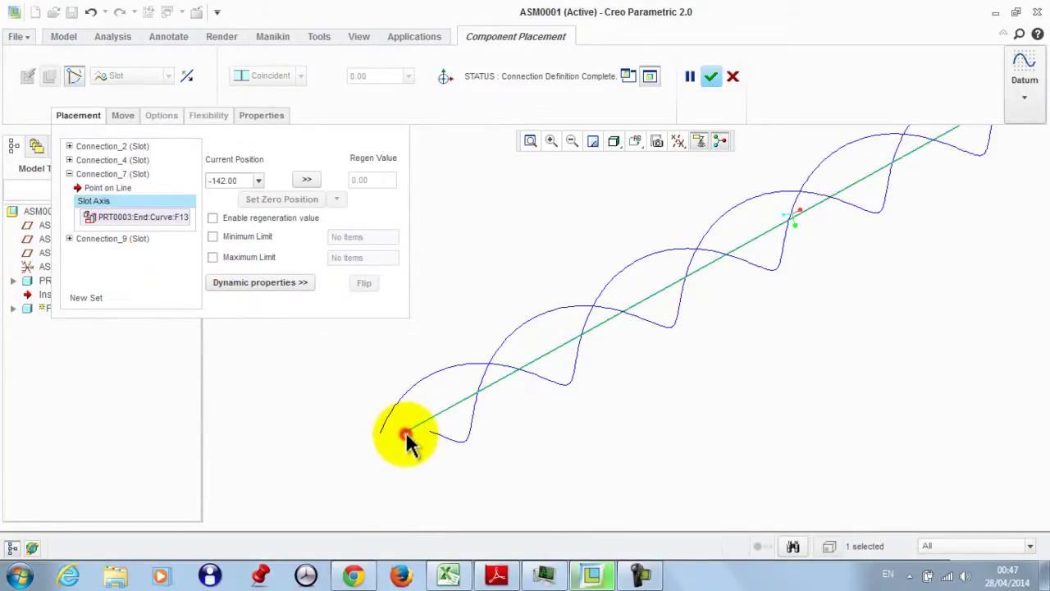
click(405, 433)
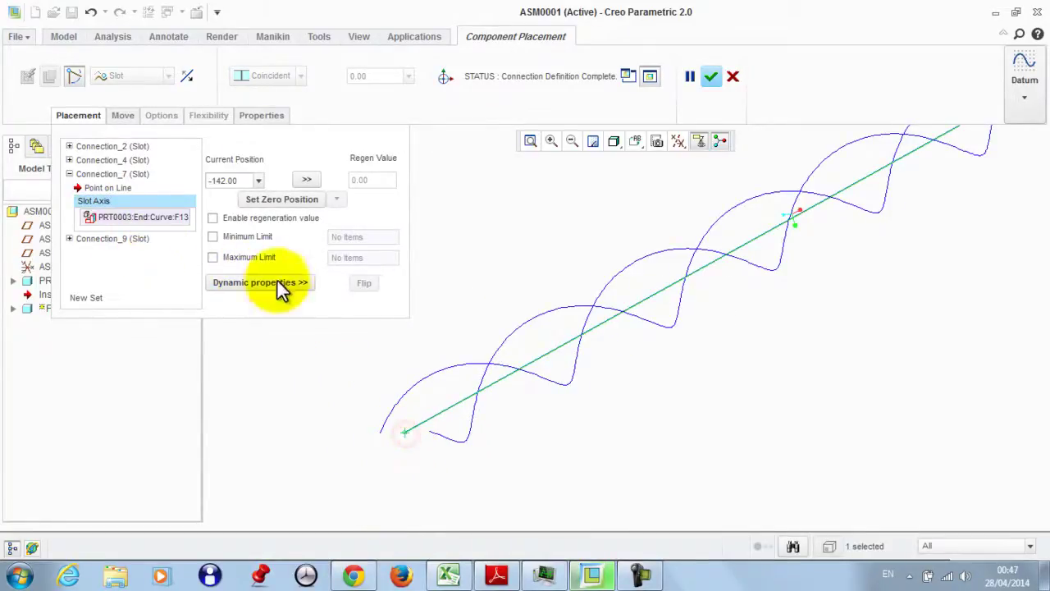
Step: Set the slot axis current position to 0 as its zero position, enable the regeneration value, and finish the placement
click(227, 182)
text(0)
key(Return)
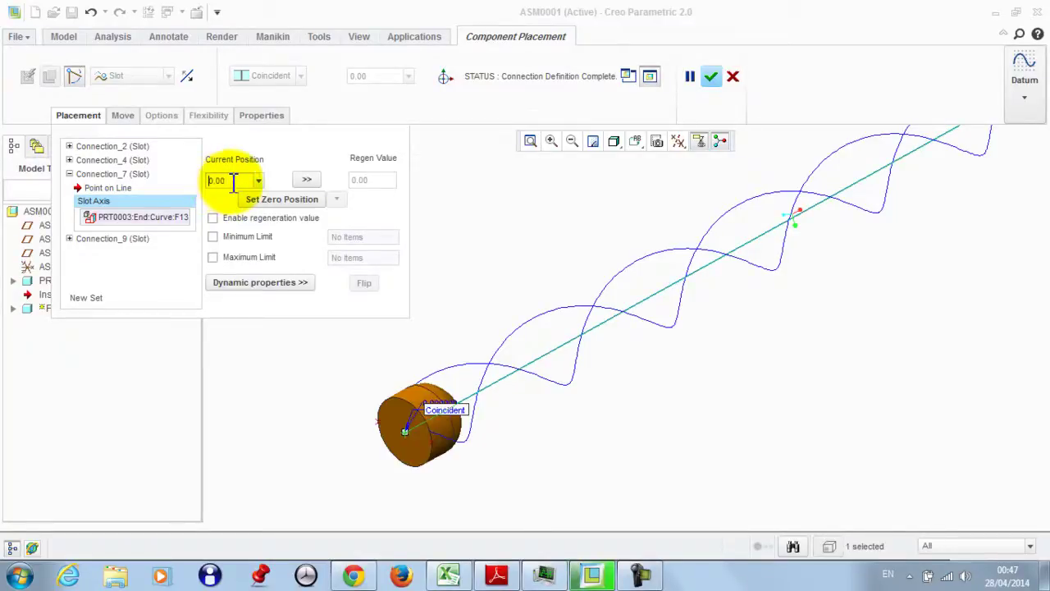
click(289, 200)
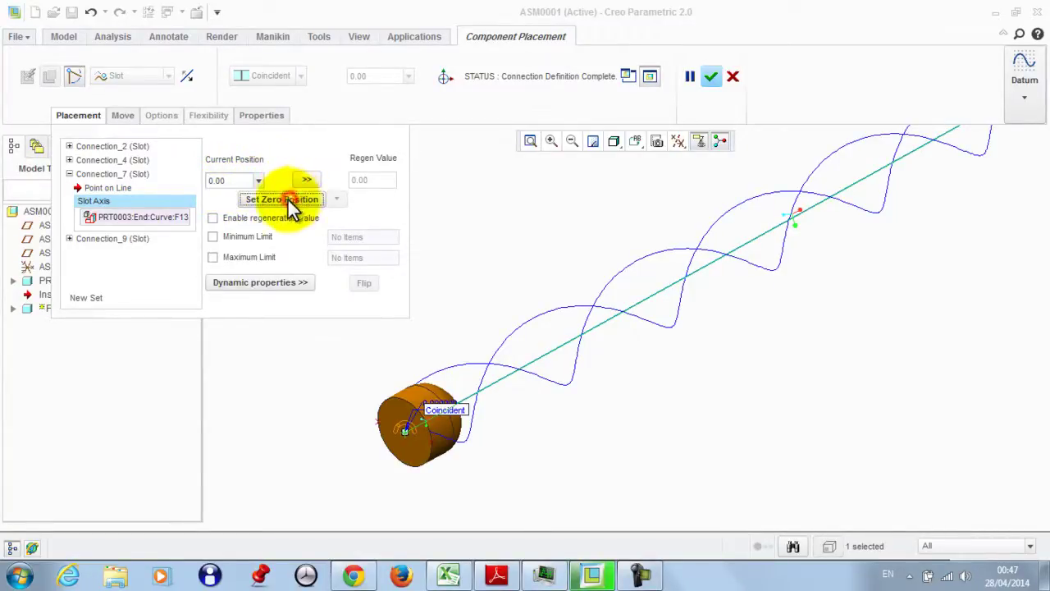
click(213, 218)
click(710, 76)
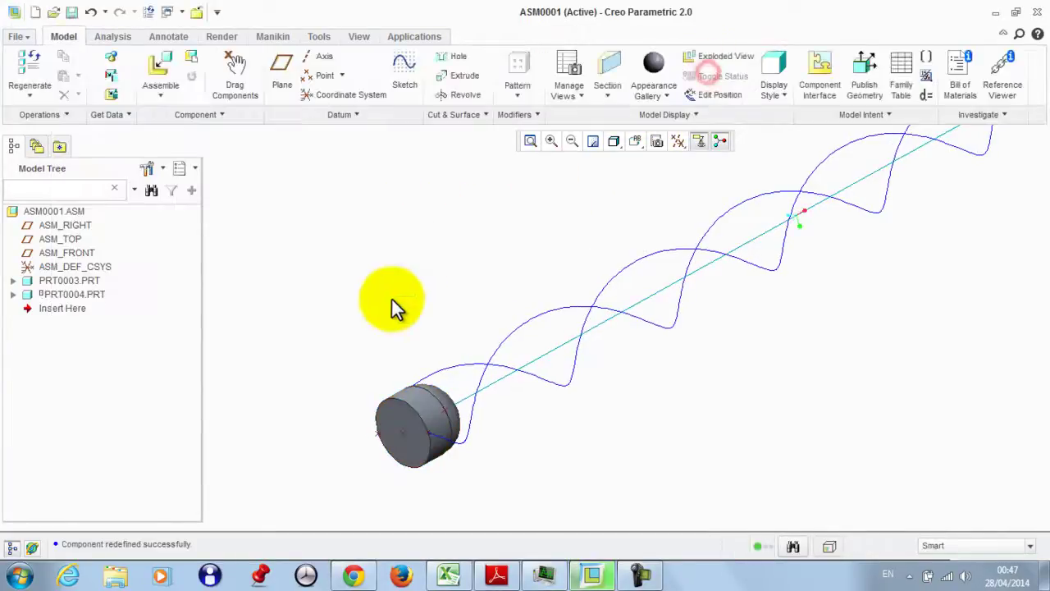
Step: Test the motion by moving PRT0004 a short way along the helical curves, and regenerate the assembly to reset its position
click(236, 70)
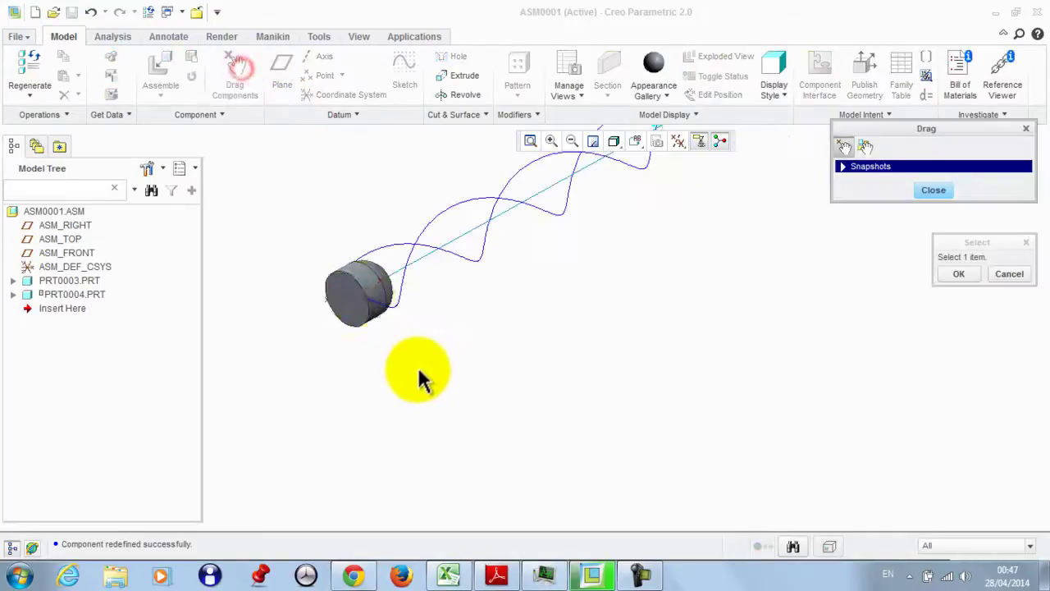
click(365, 292)
click(444, 275)
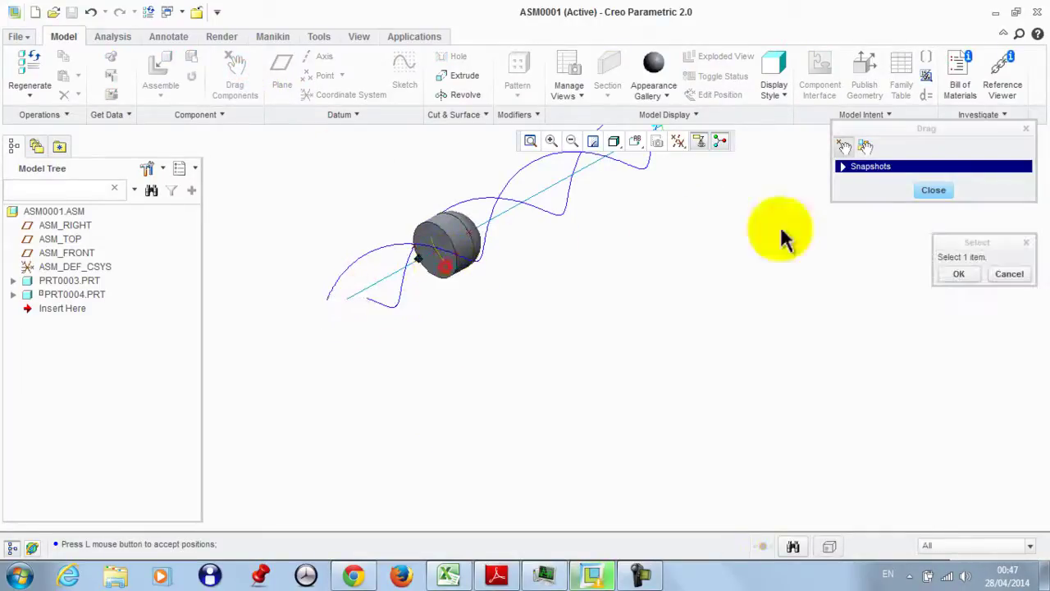
click(917, 197)
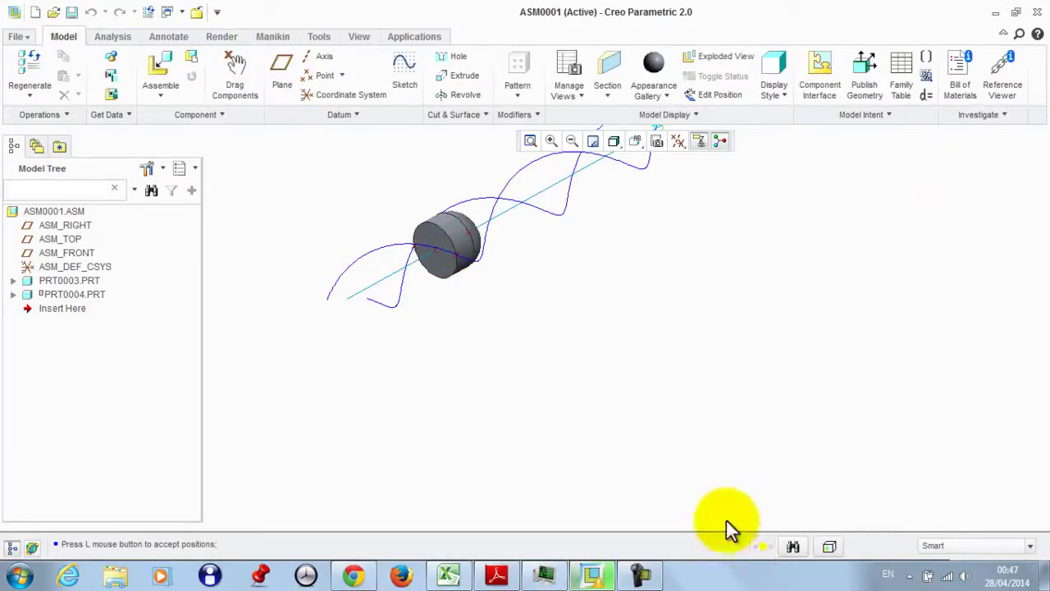
click(764, 547)
click(566, 502)
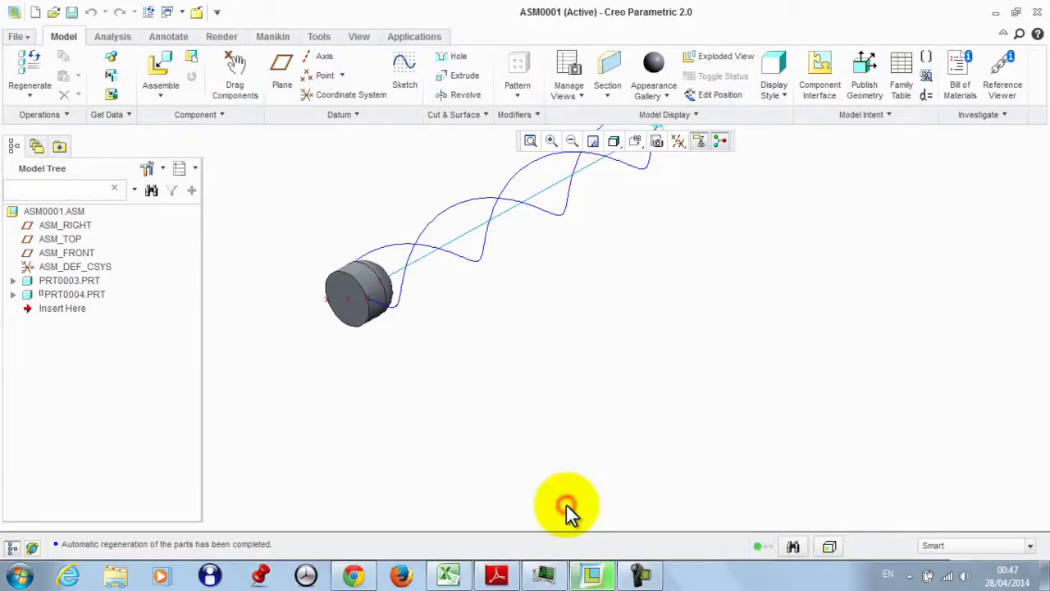
Step: Unhide the Extrude 1 feature of PRT0003
middle_drag(569, 511, 525, 439)
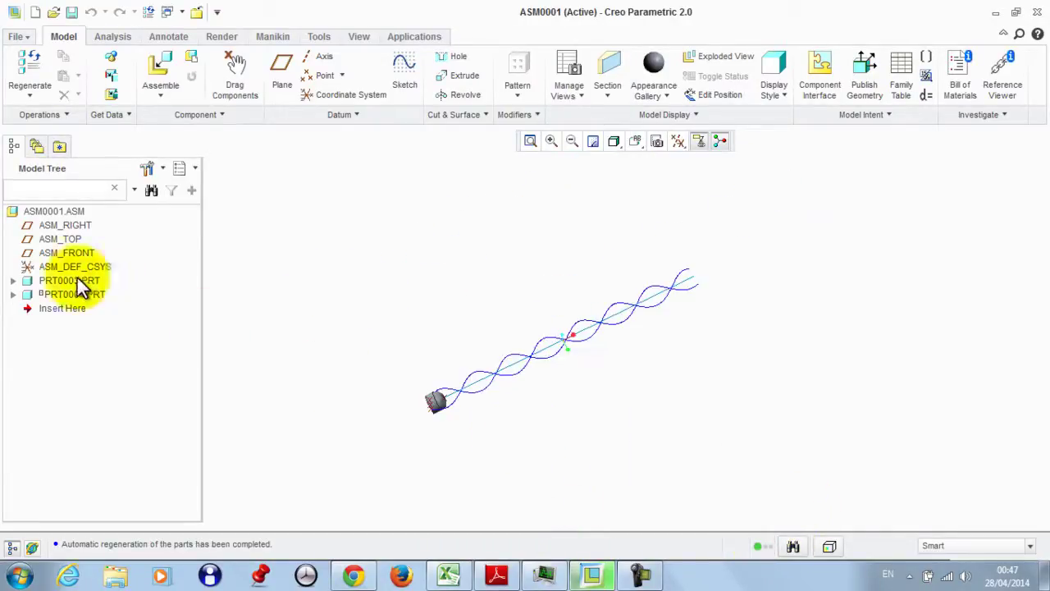
click(12, 281)
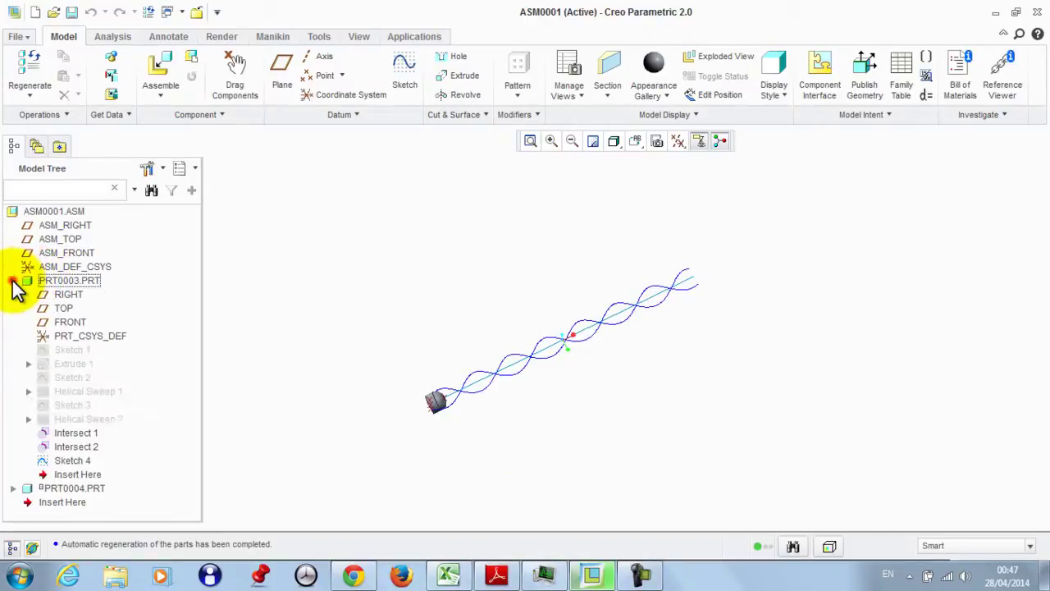
right_click(69, 363)
click(97, 330)
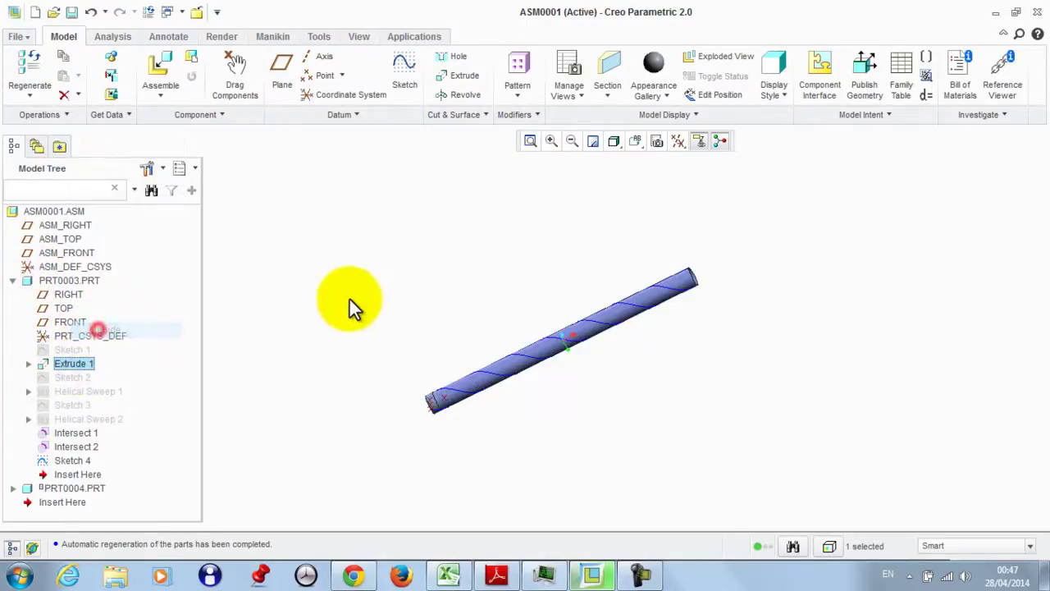
Step: Apply the transparent appearance from My Appearances to PRT0003
click(669, 96)
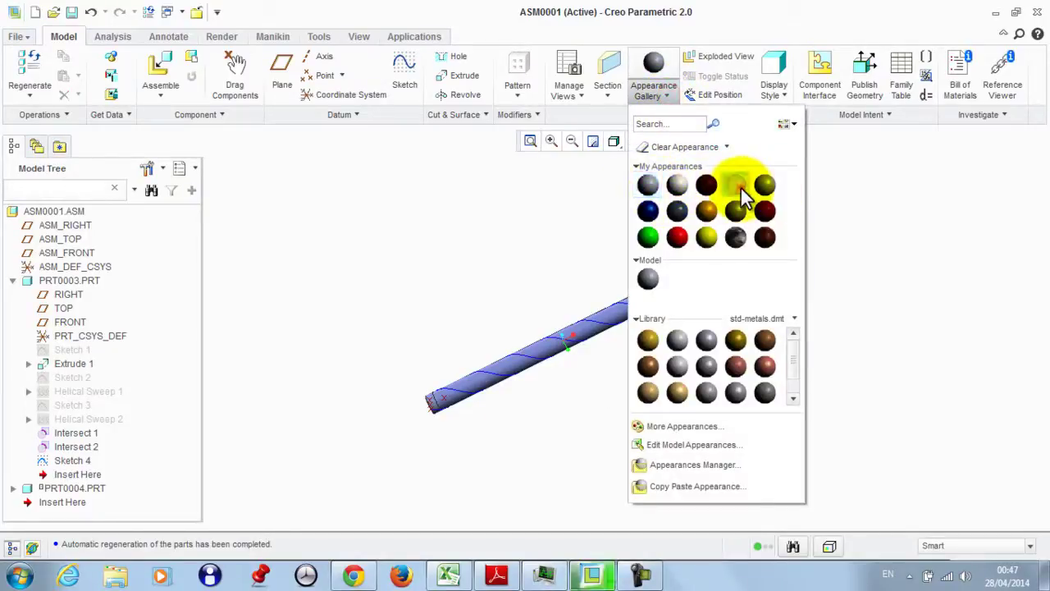
click(741, 189)
click(621, 309)
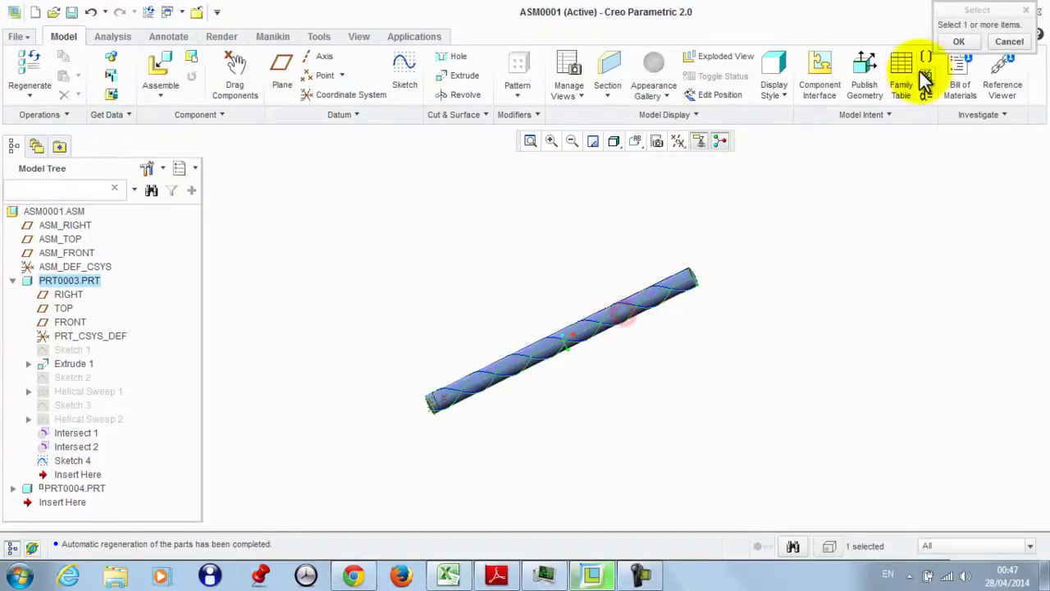
click(956, 41)
scroll(476, 386, up, 3)
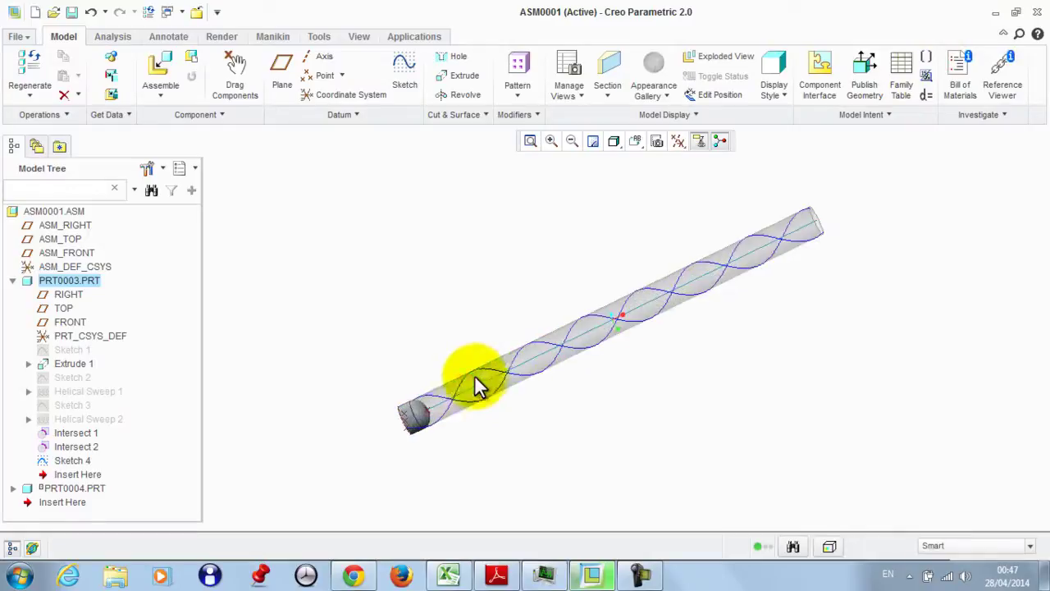
Step: Open the assembly in Mechanism mode and start a servo motor on the slot axis at the centre of PRT0004's flat face
click(416, 36)
click(231, 75)
scroll(394, 374, up, 3)
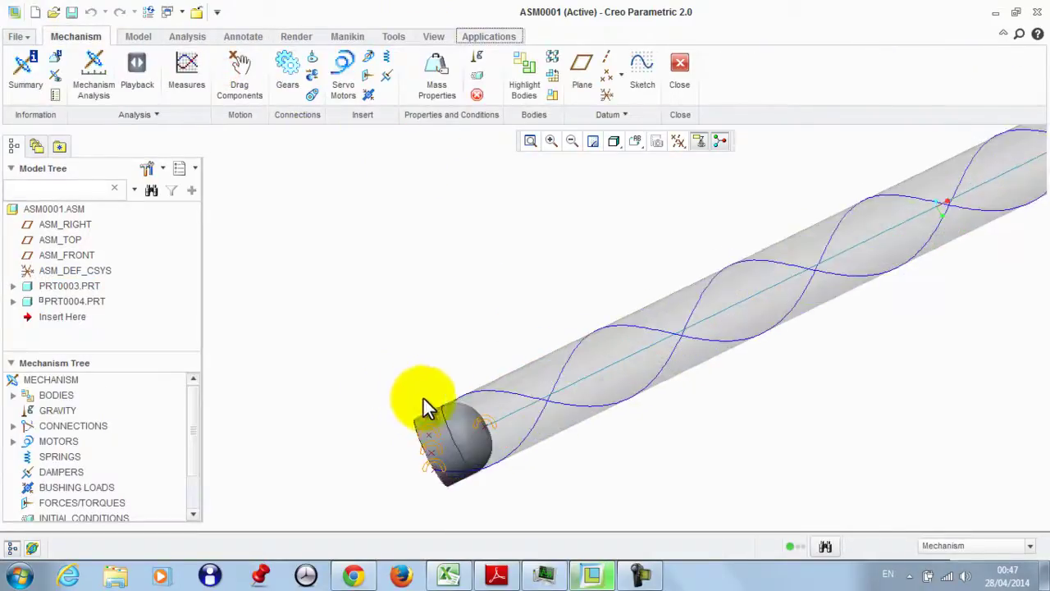
middle_drag(424, 402, 482, 442)
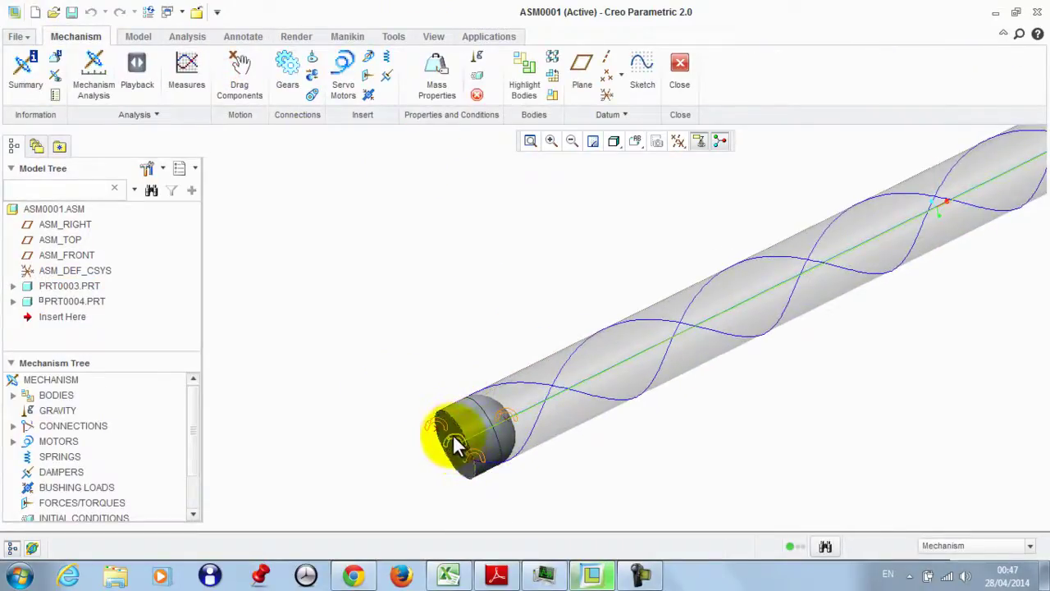
right_click(453, 443)
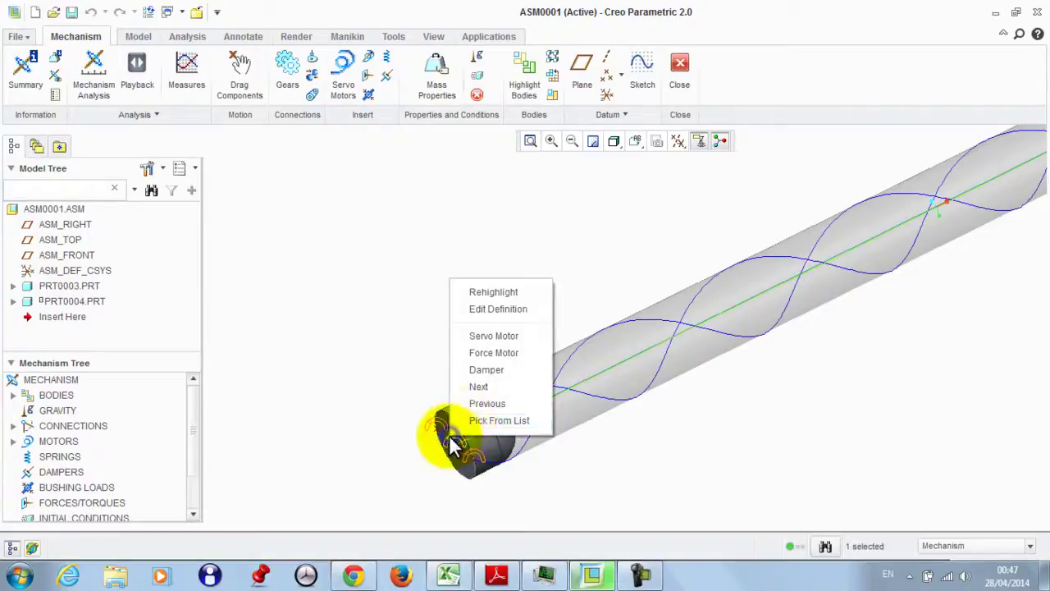
click(493, 337)
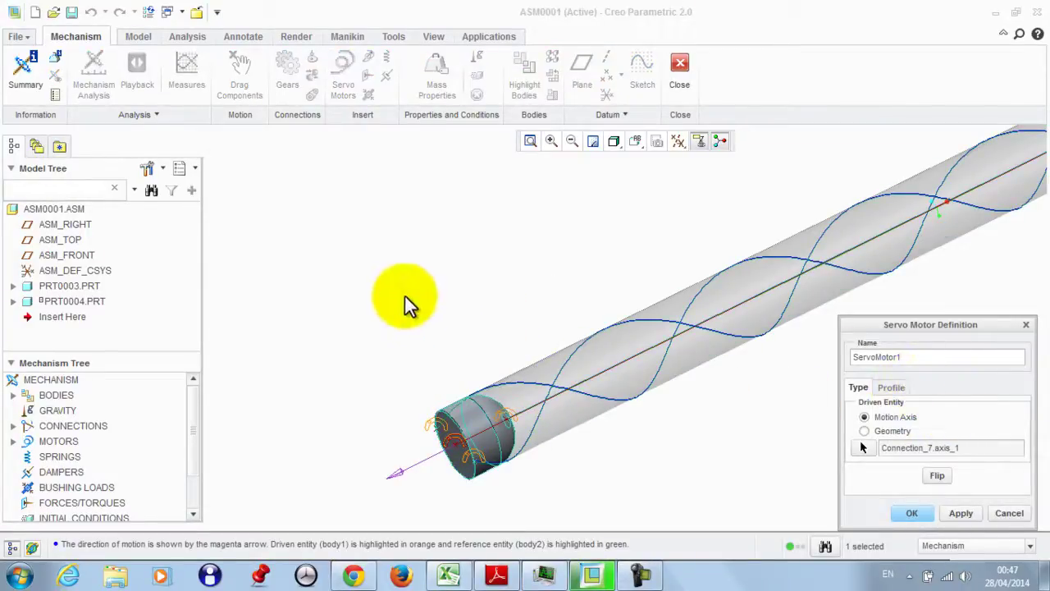
Step: Give the servo motor a constant velocity profile of -10 in/sec and finish its definition
click(892, 388)
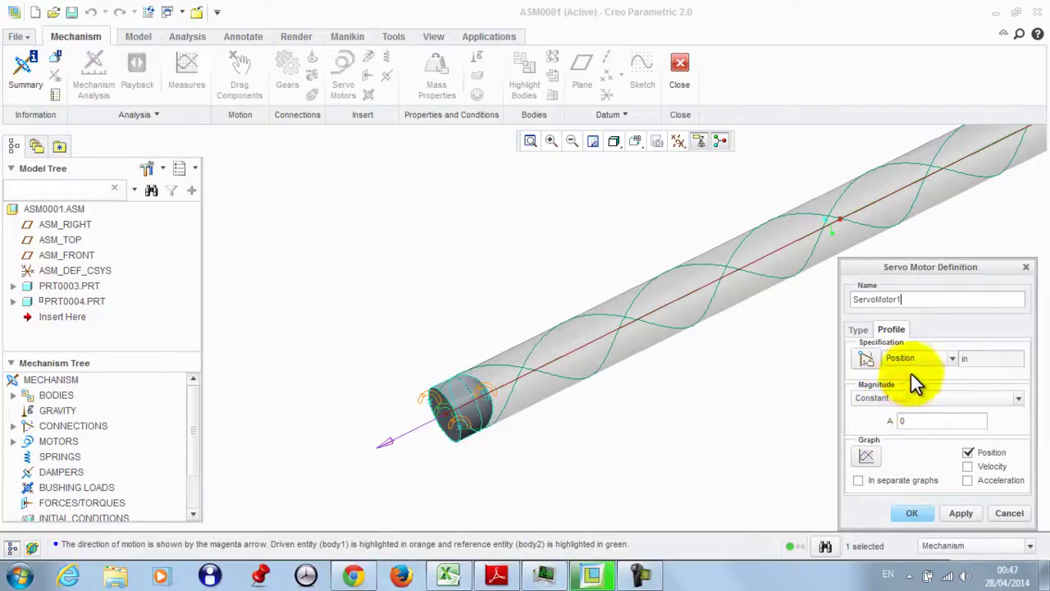
click(914, 365)
click(904, 387)
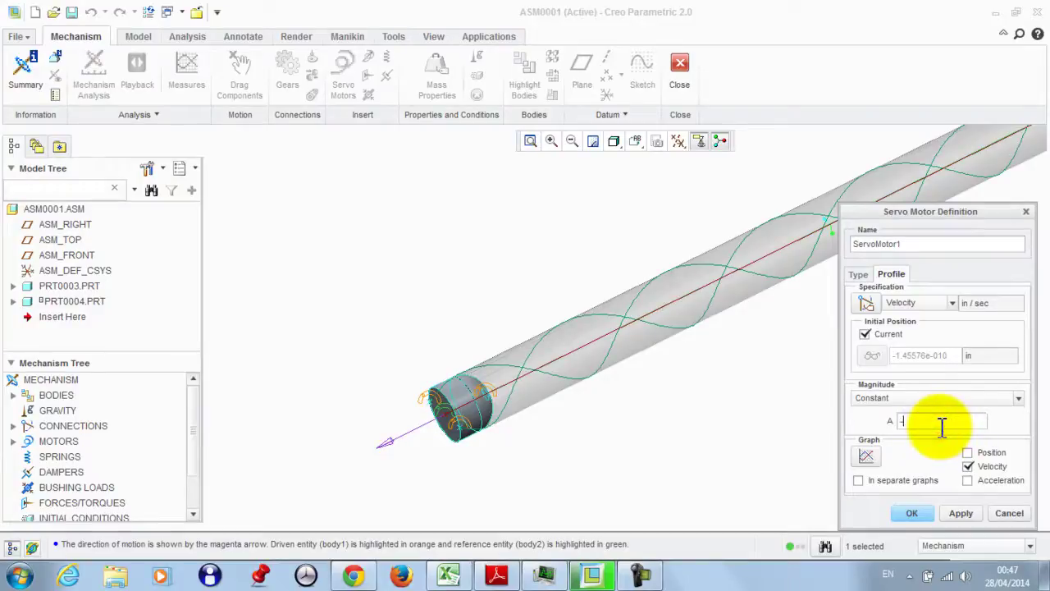
click(958, 513)
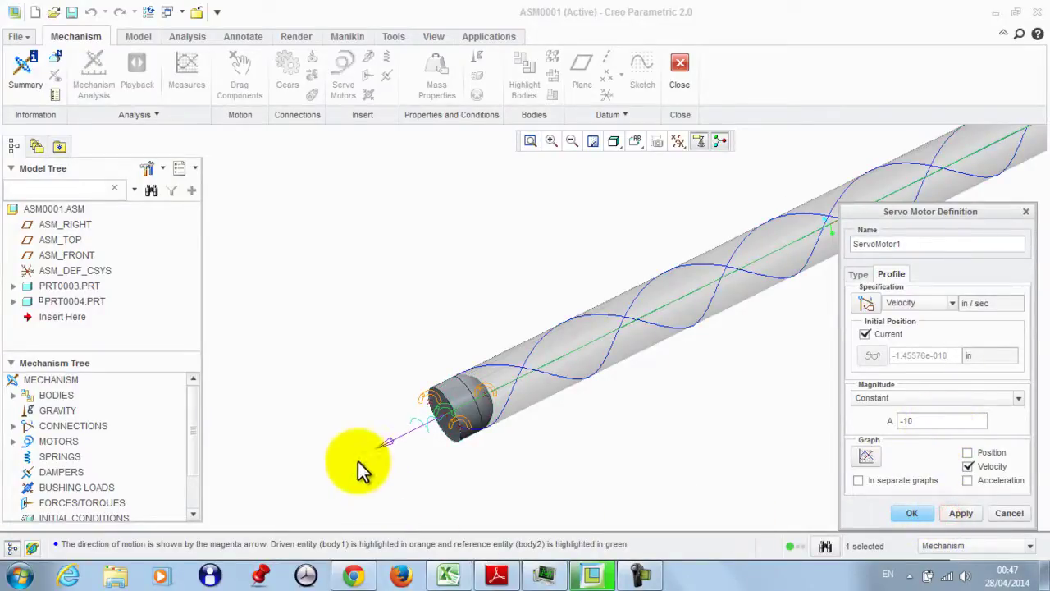
click(900, 510)
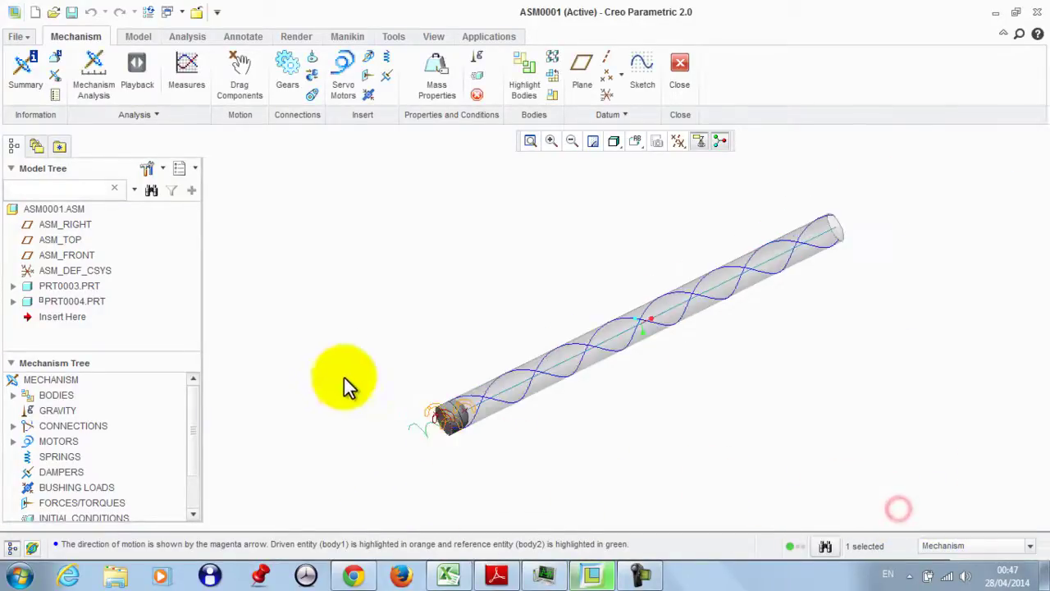
Step: Create a position analysis with a frame rate of 50 and run it
click(94, 70)
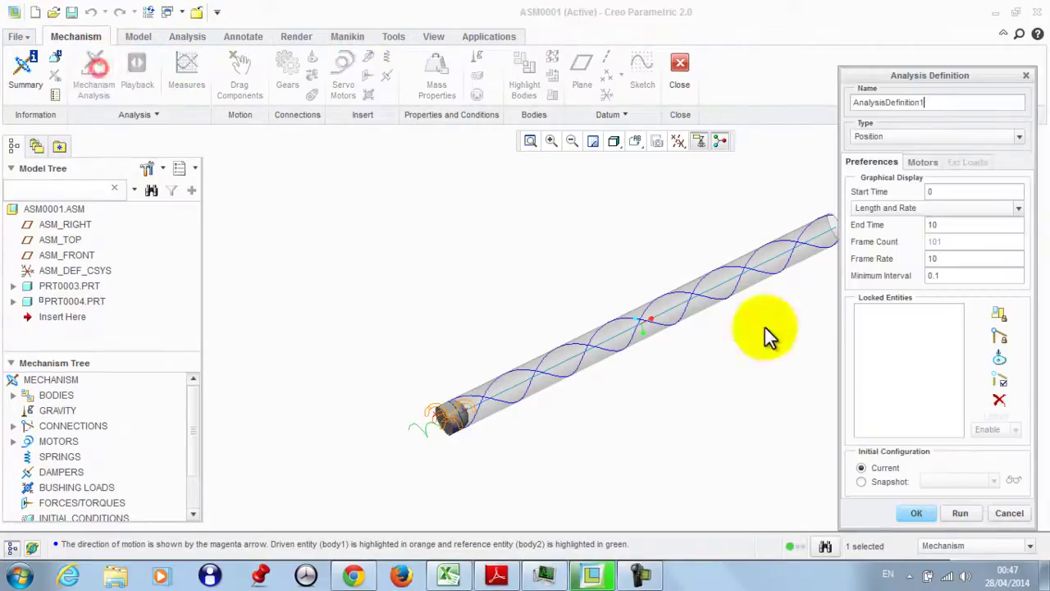
click(956, 258)
double_click(956, 258)
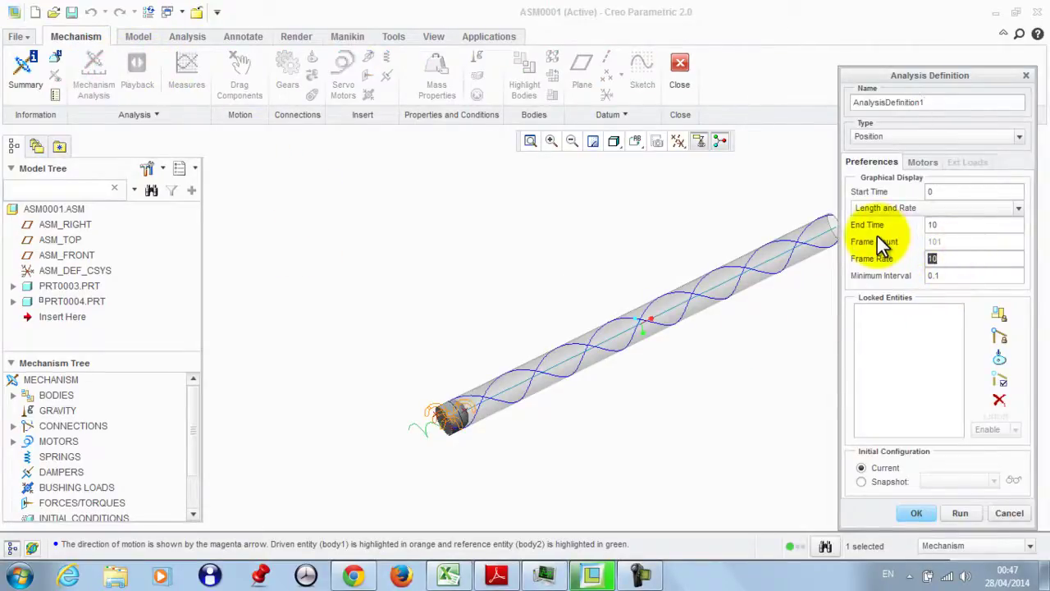
key(Return)
scroll(603, 402, down, 2)
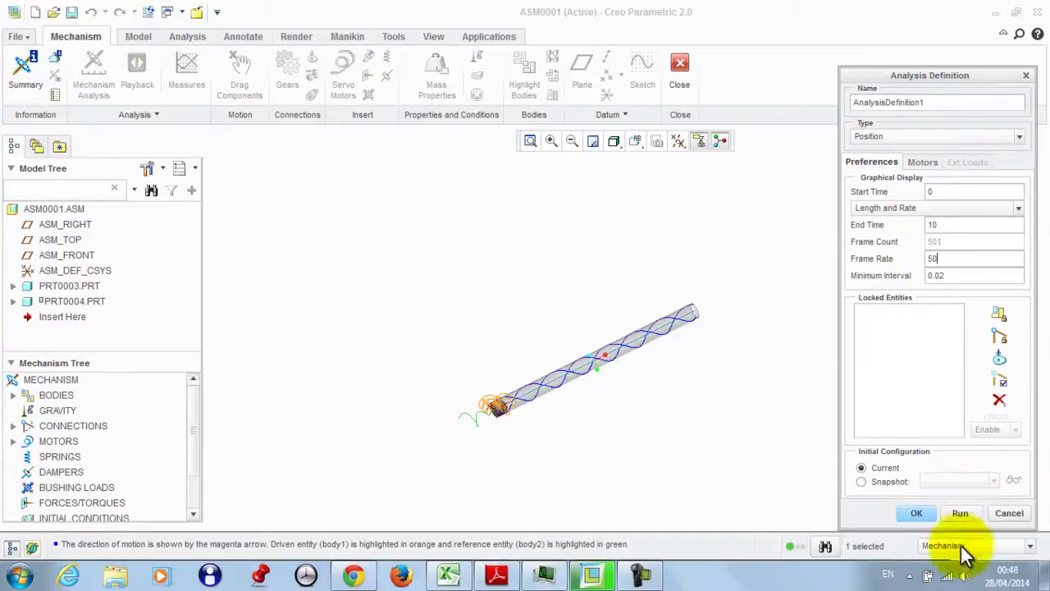
scroll(528, 412, up, 3)
scroll(508, 402, down, 3)
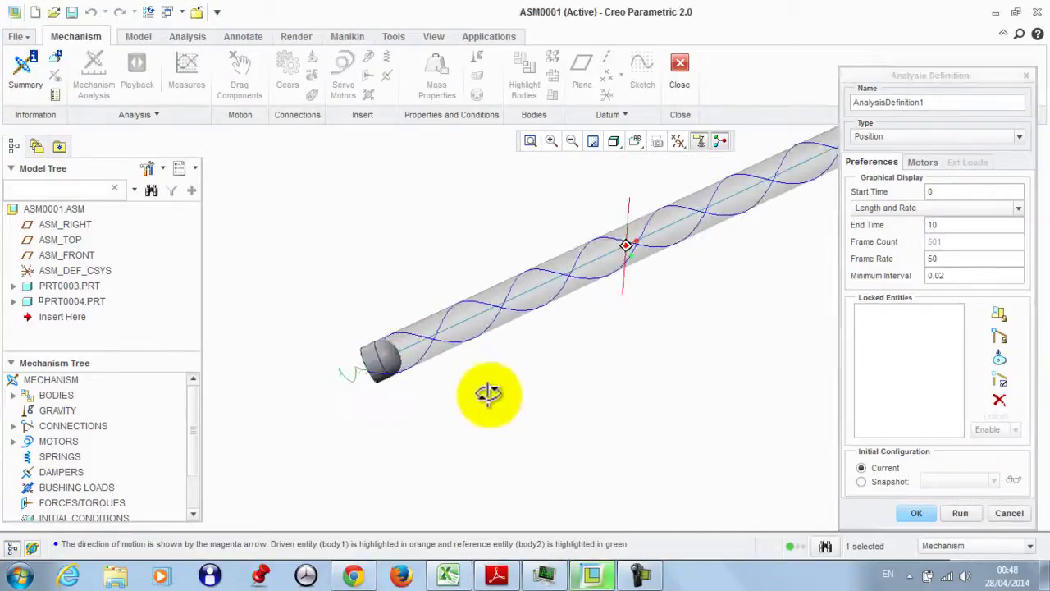
scroll(498, 401, up, 2)
click(962, 513)
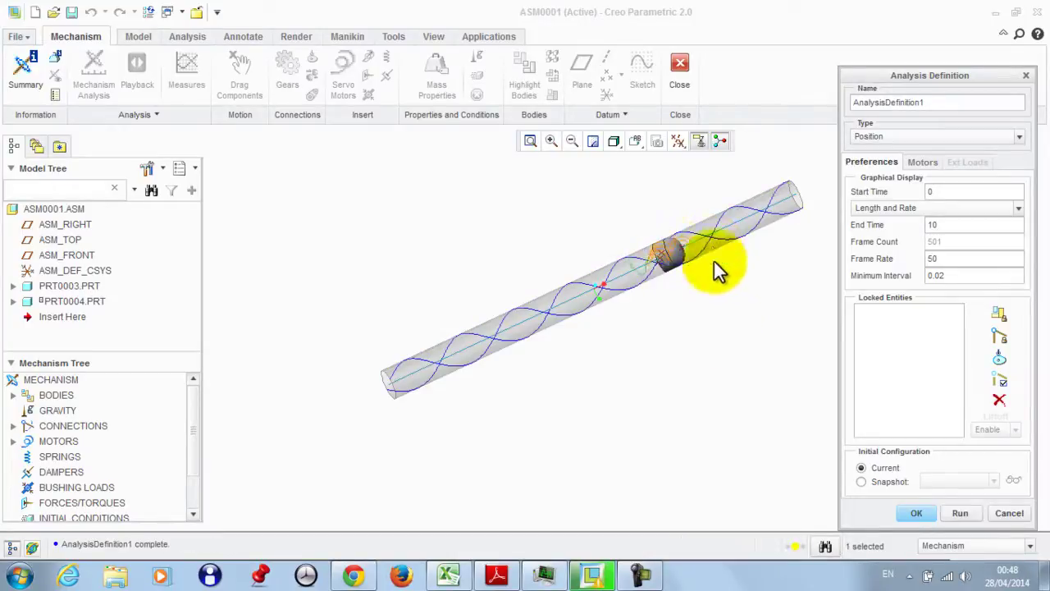
Step: Accept the definition of the position analysis that has been run
click(914, 512)
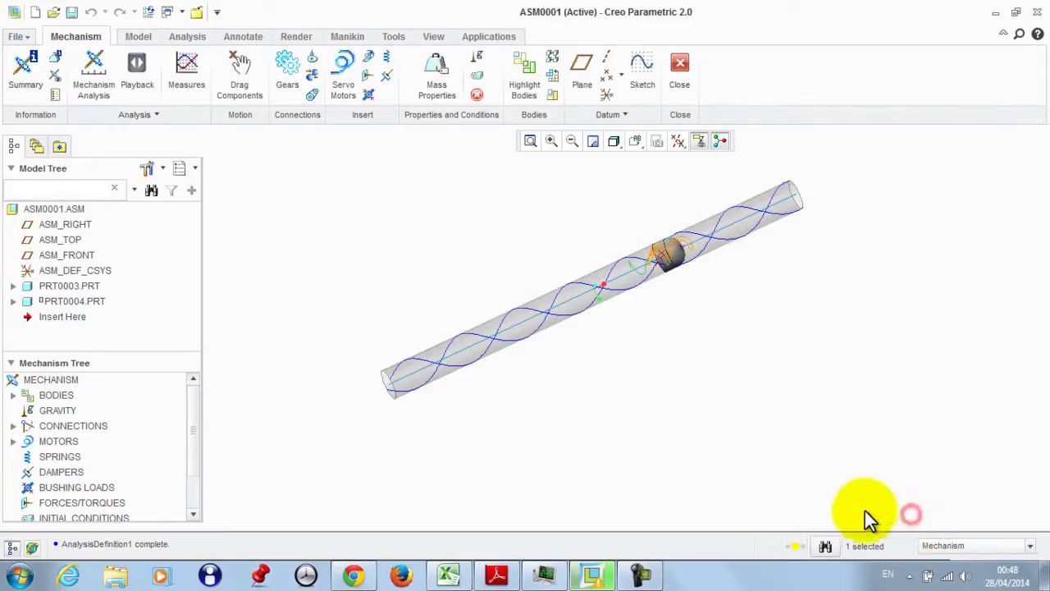
click(261, 82)
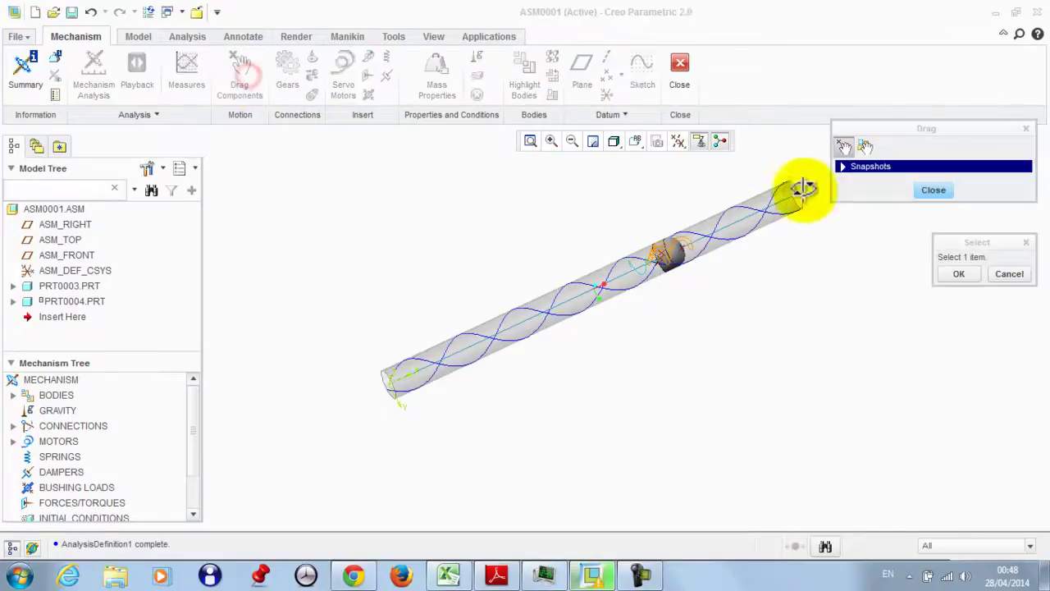
middle_drag(804, 188, 811, 215)
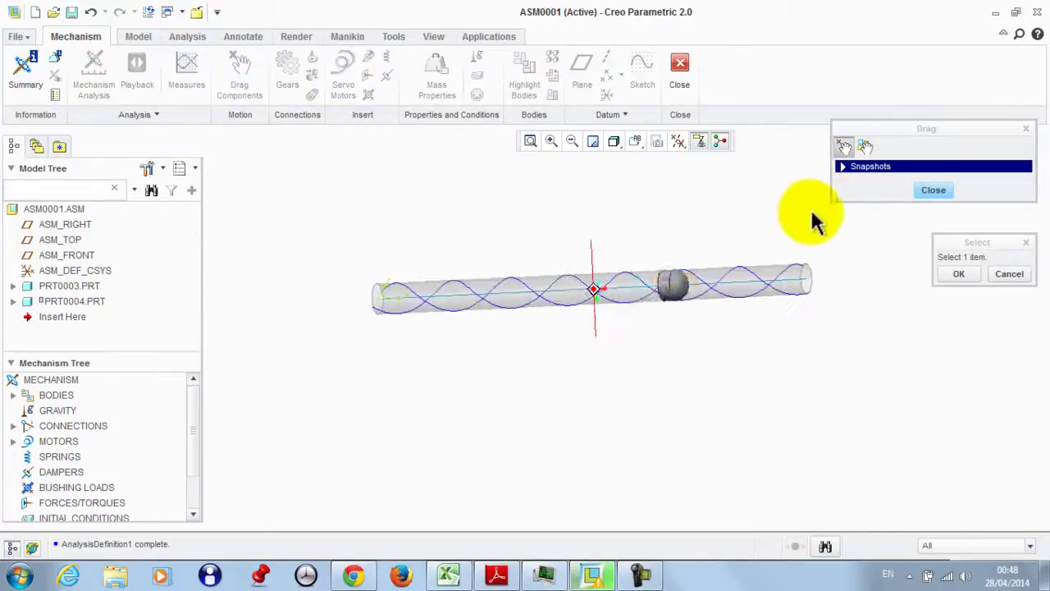
click(951, 273)
click(921, 194)
Step: Regenerate the assembly and hide the Extrude 1 feature of PRT0003
click(795, 546)
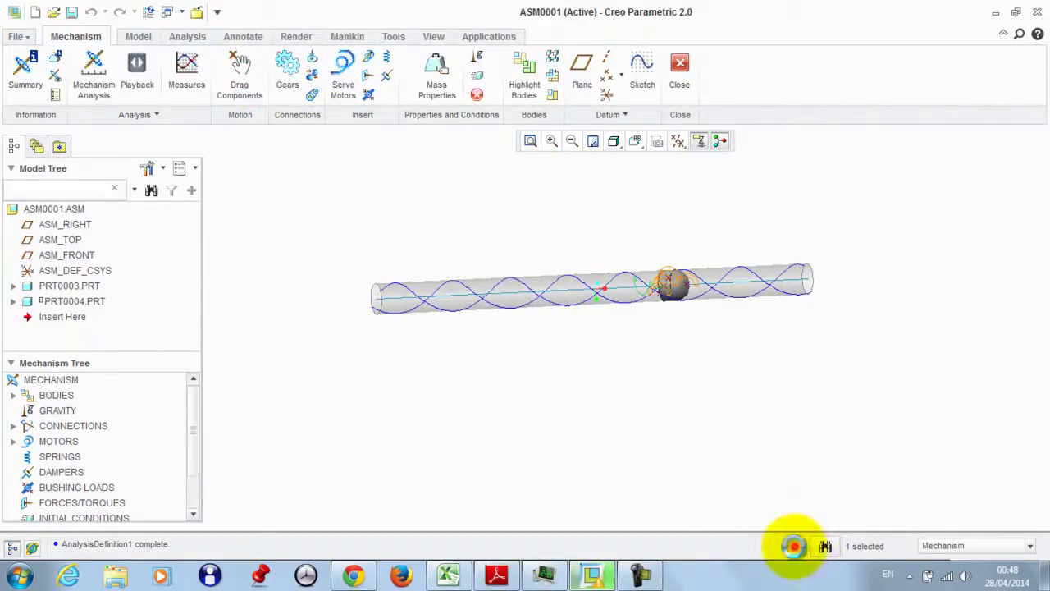
click(568, 502)
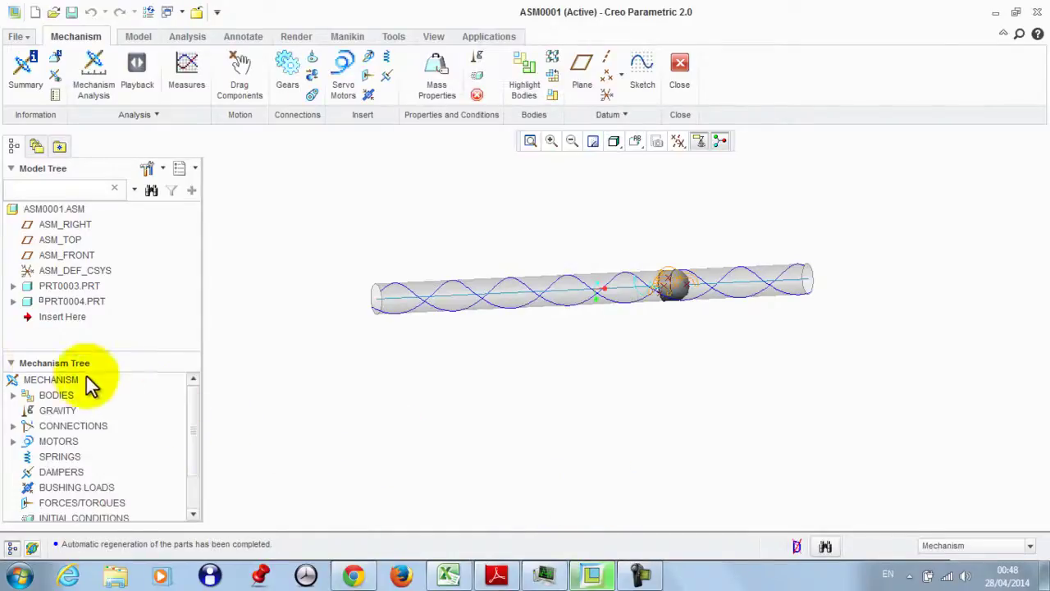
click(12, 285)
scroll(17, 307, down, 2)
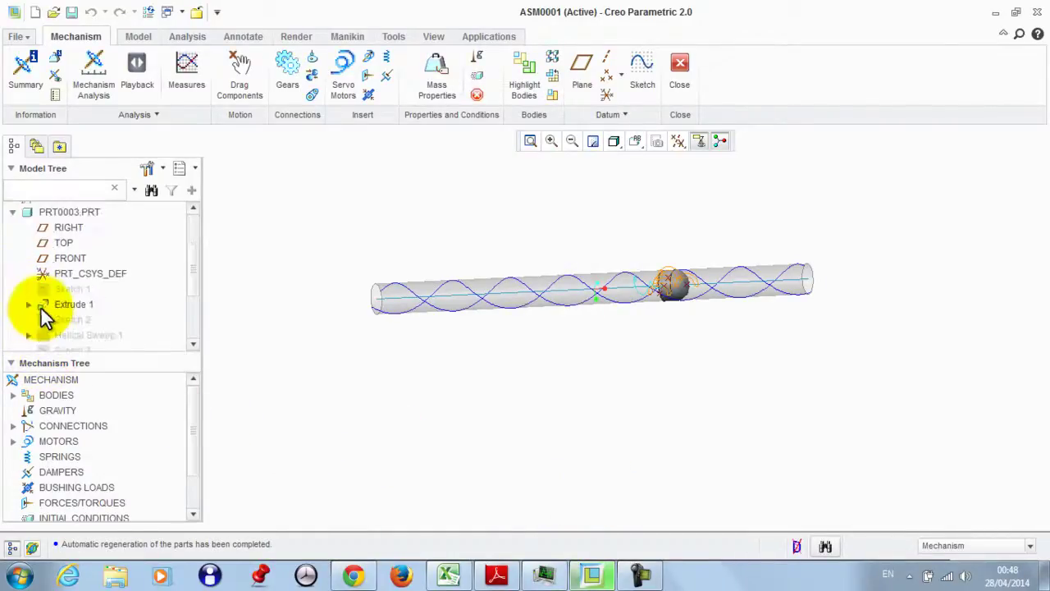
right_click(40, 305)
click(102, 500)
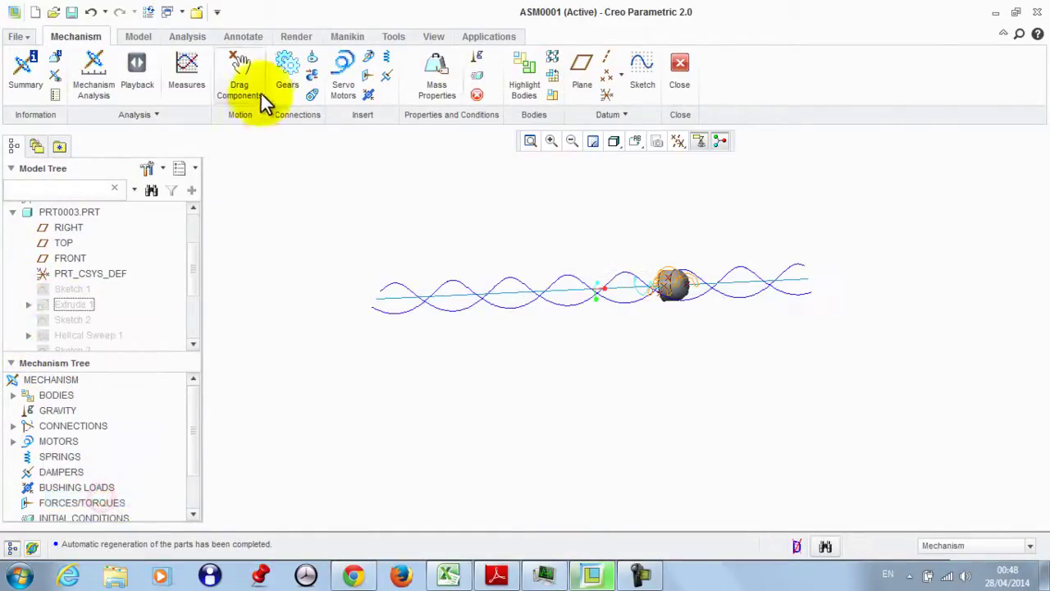
Step: Move PRT0004 along the helical curves to their left end and regenerate the assembly
click(236, 69)
click(687, 293)
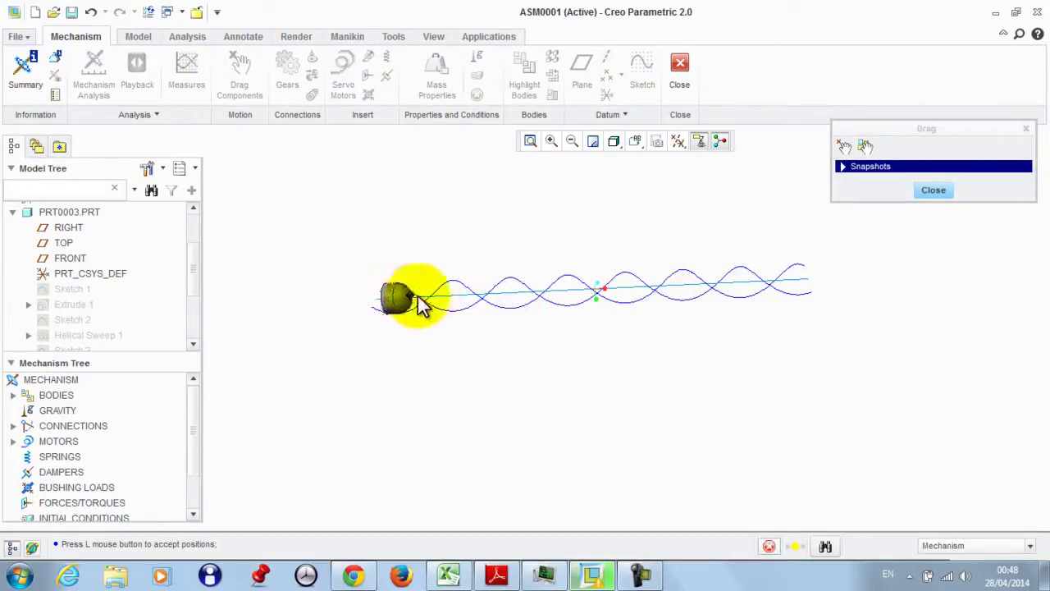
click(417, 298)
click(930, 192)
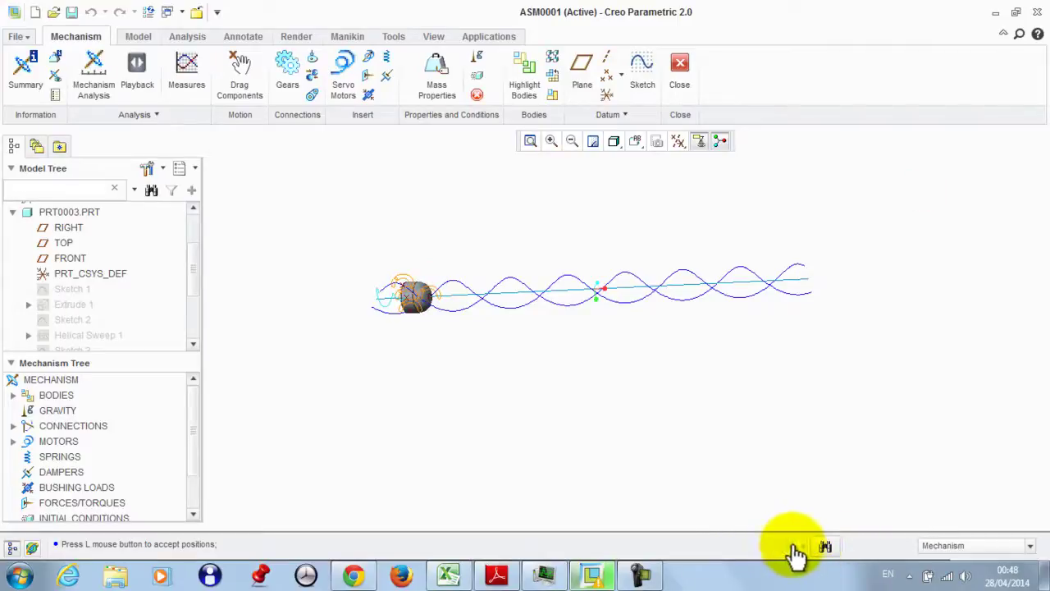
click(794, 545)
click(566, 506)
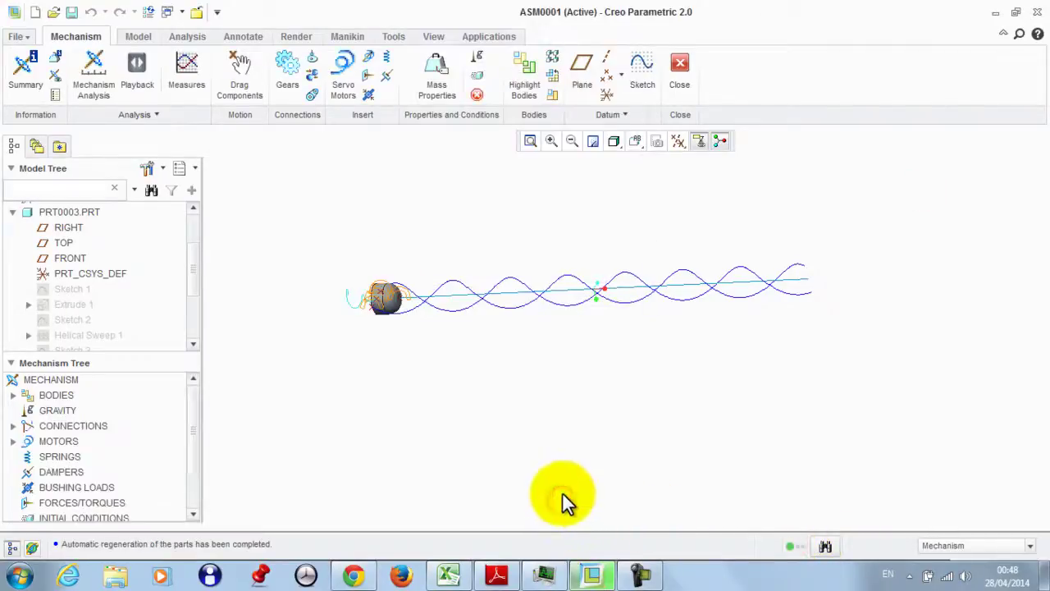
Step: Create and run a second position analysis with a frame rate of 30 and an end time of 15, then abort the run and keep the definition
click(95, 67)
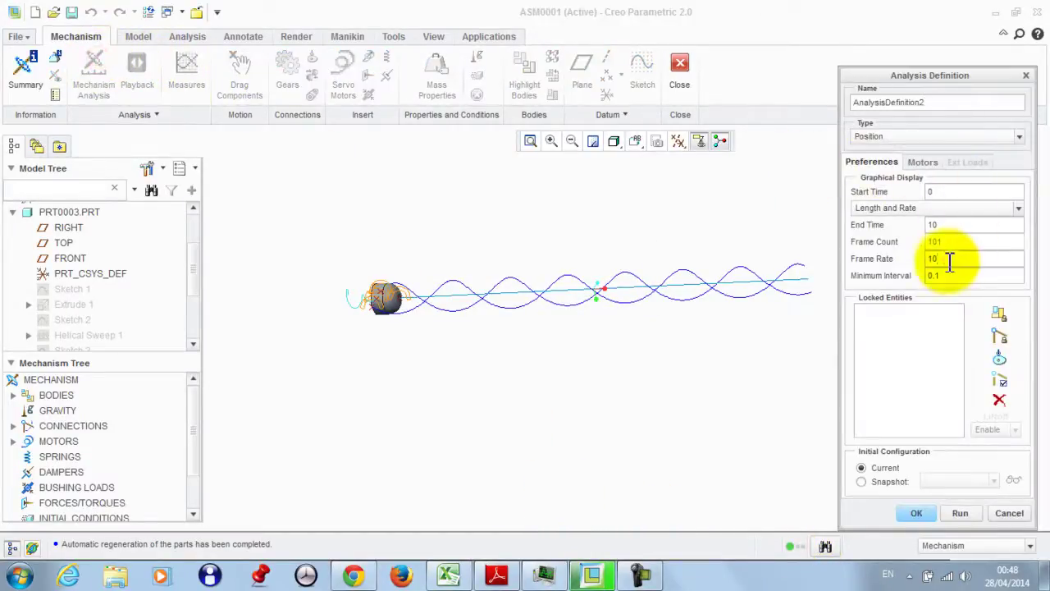
key(BackSpace)
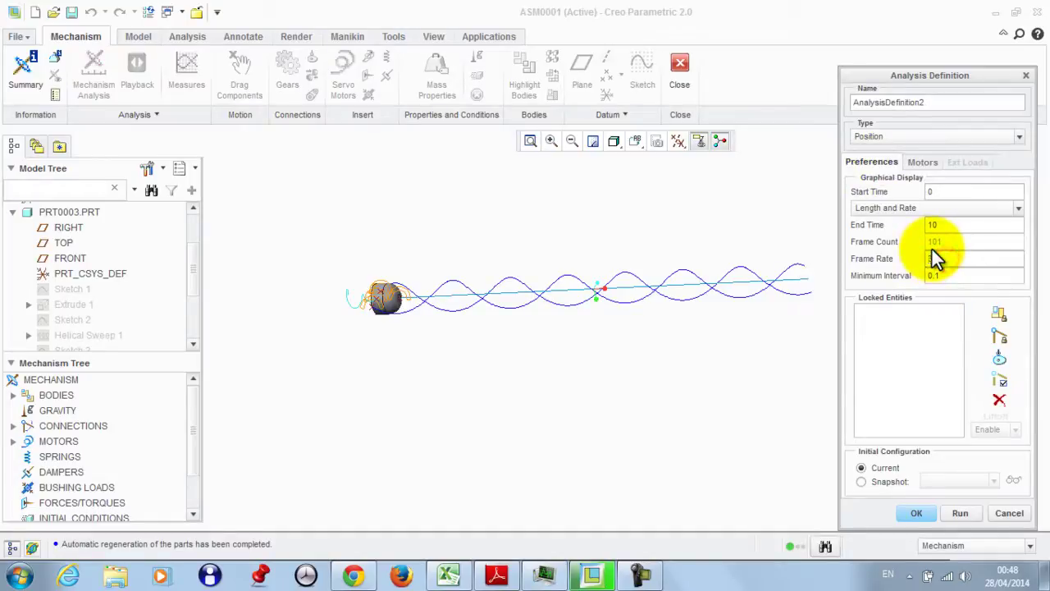
text(30)
click(952, 226)
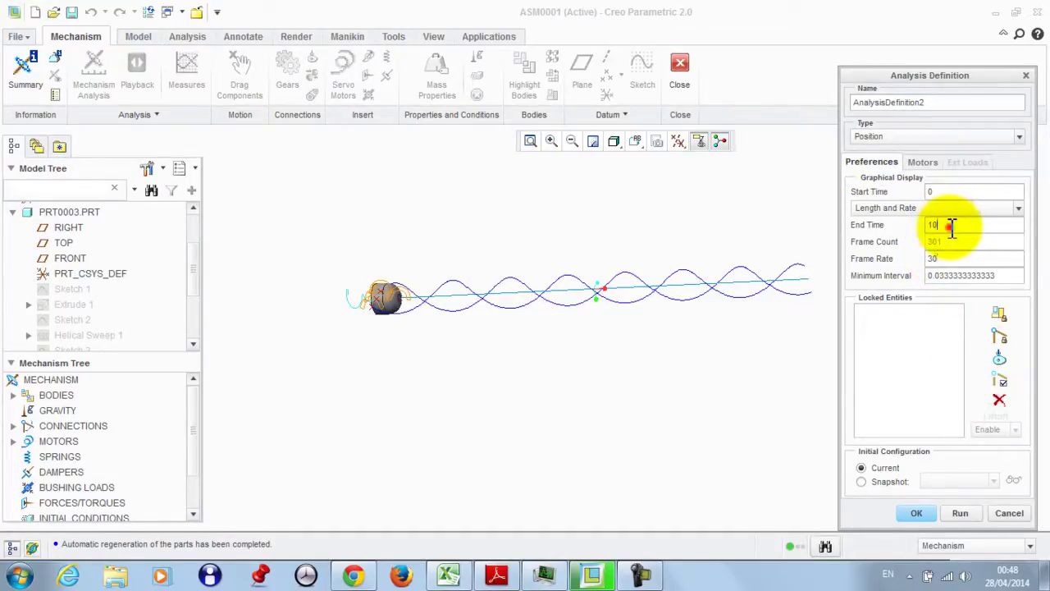
key(Return)
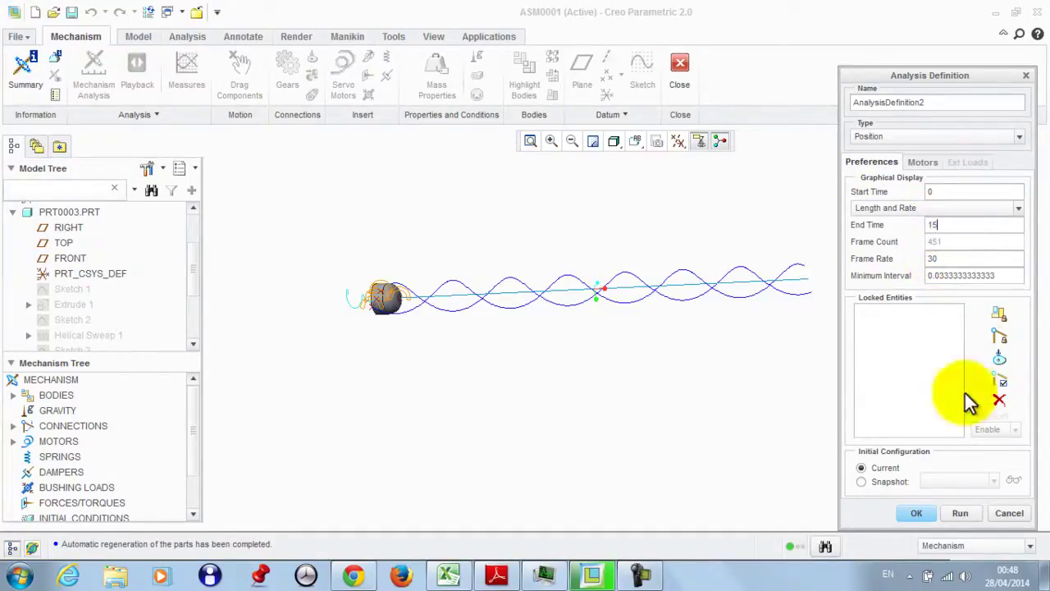
click(961, 510)
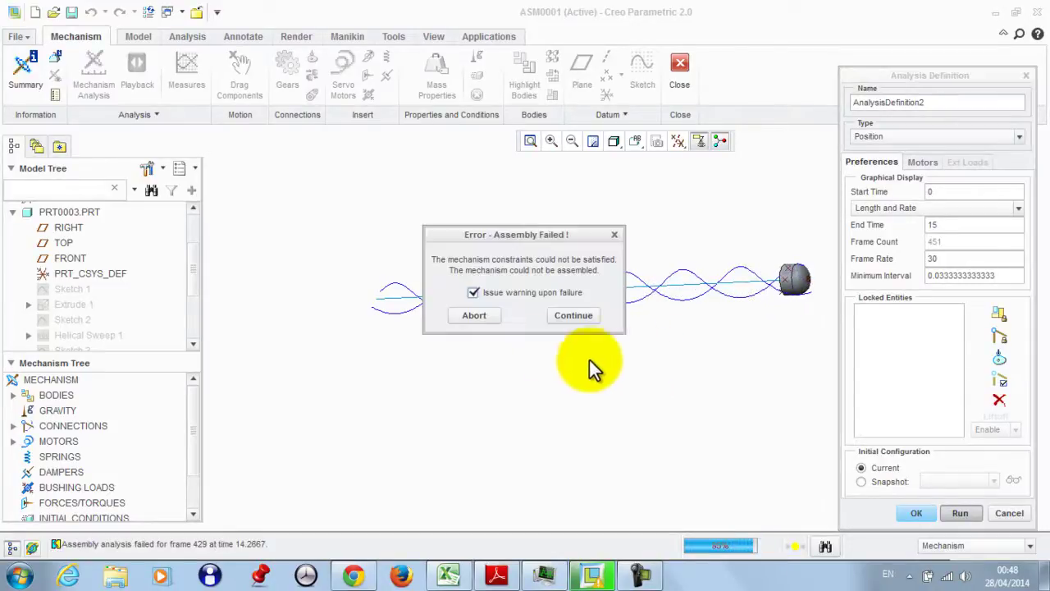
click(472, 315)
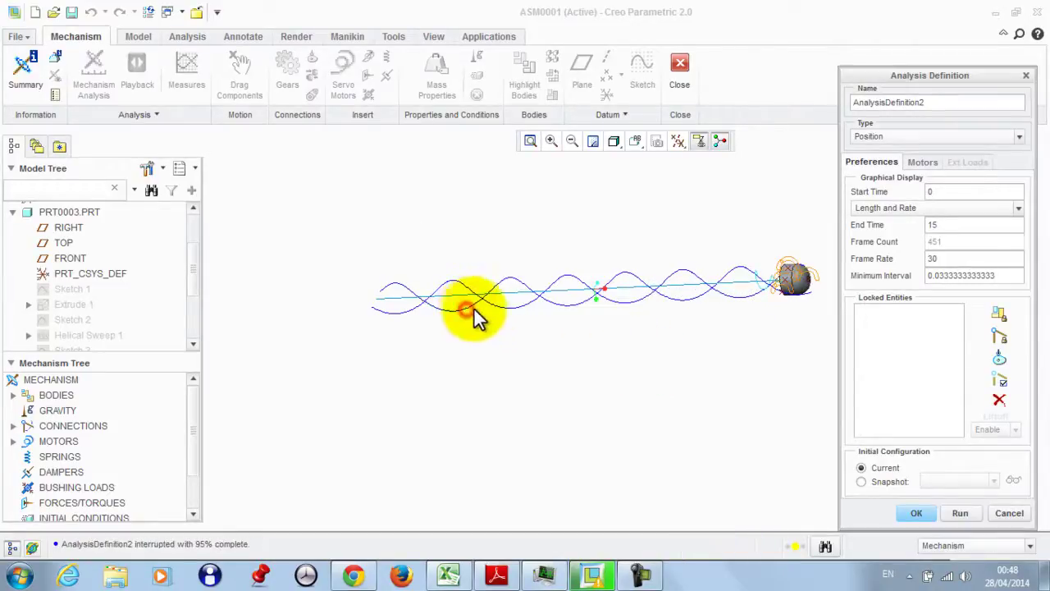
click(919, 515)
Step: Return PRT0004 from the right end of the helical curves to its starting position at the left end
click(256, 78)
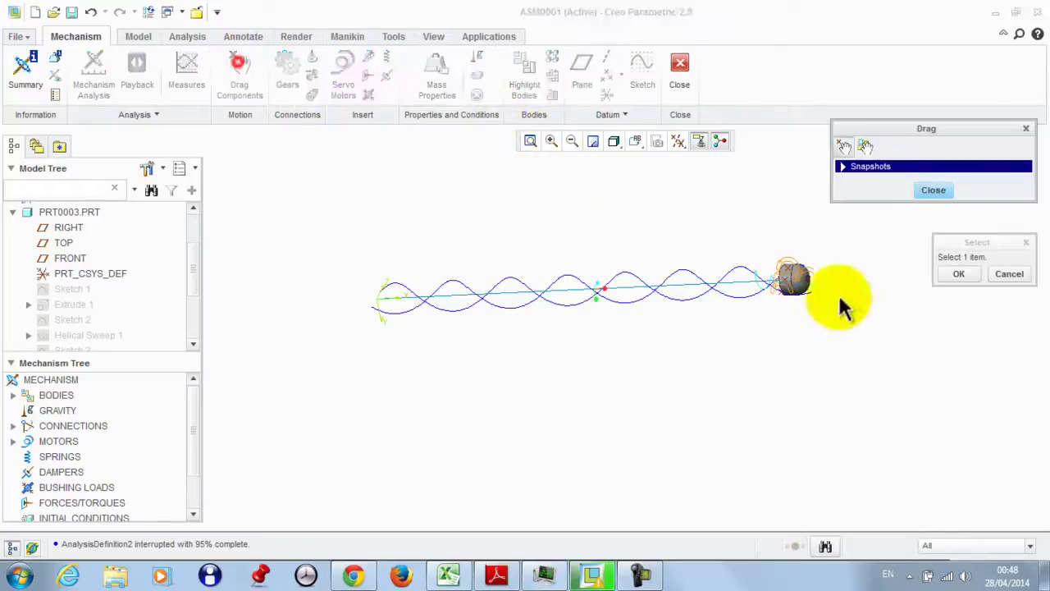
click(794, 283)
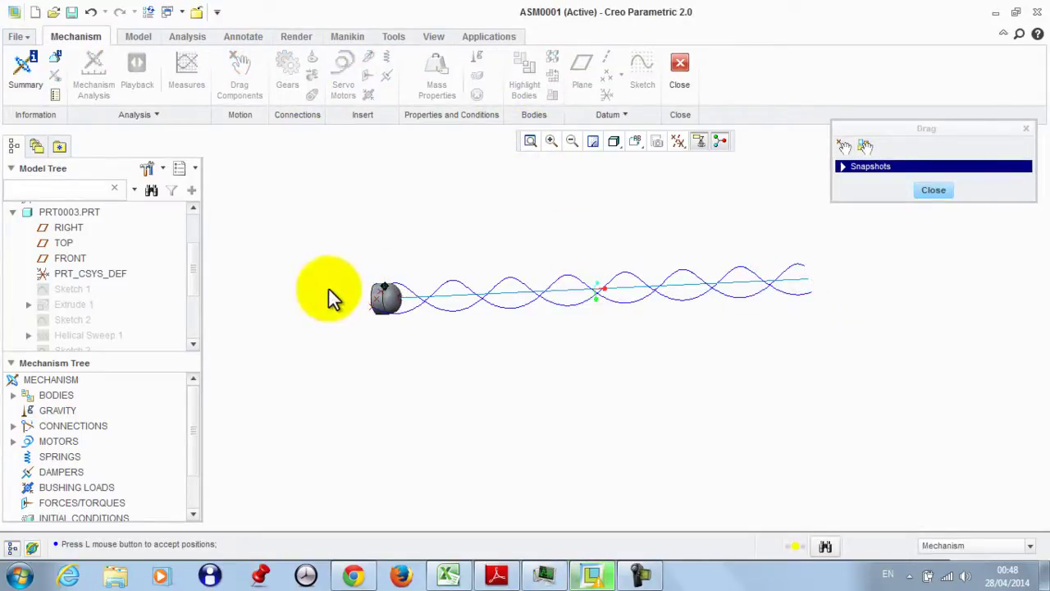
click(333, 296)
click(933, 190)
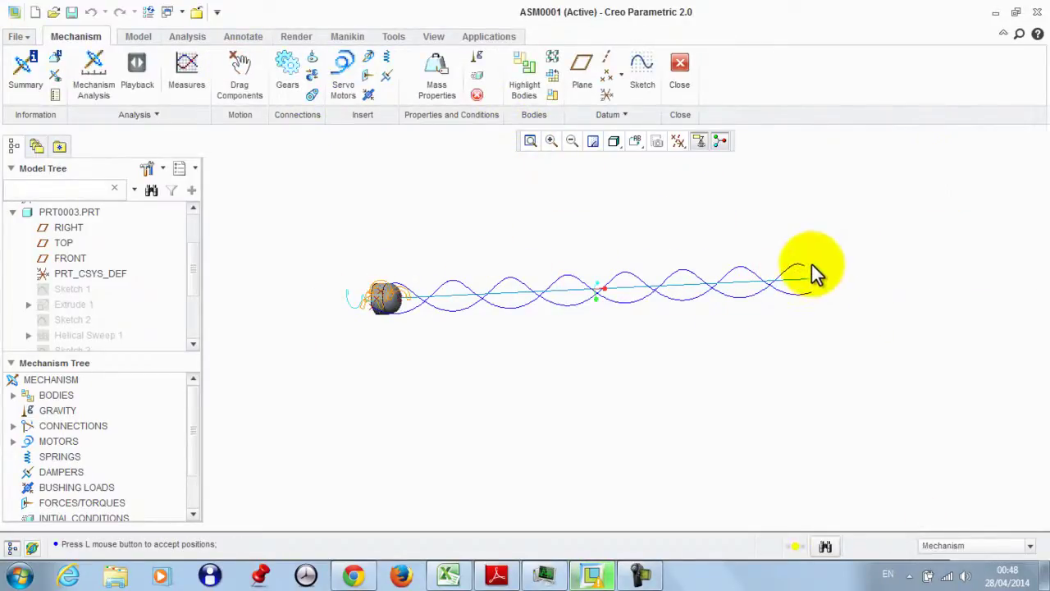